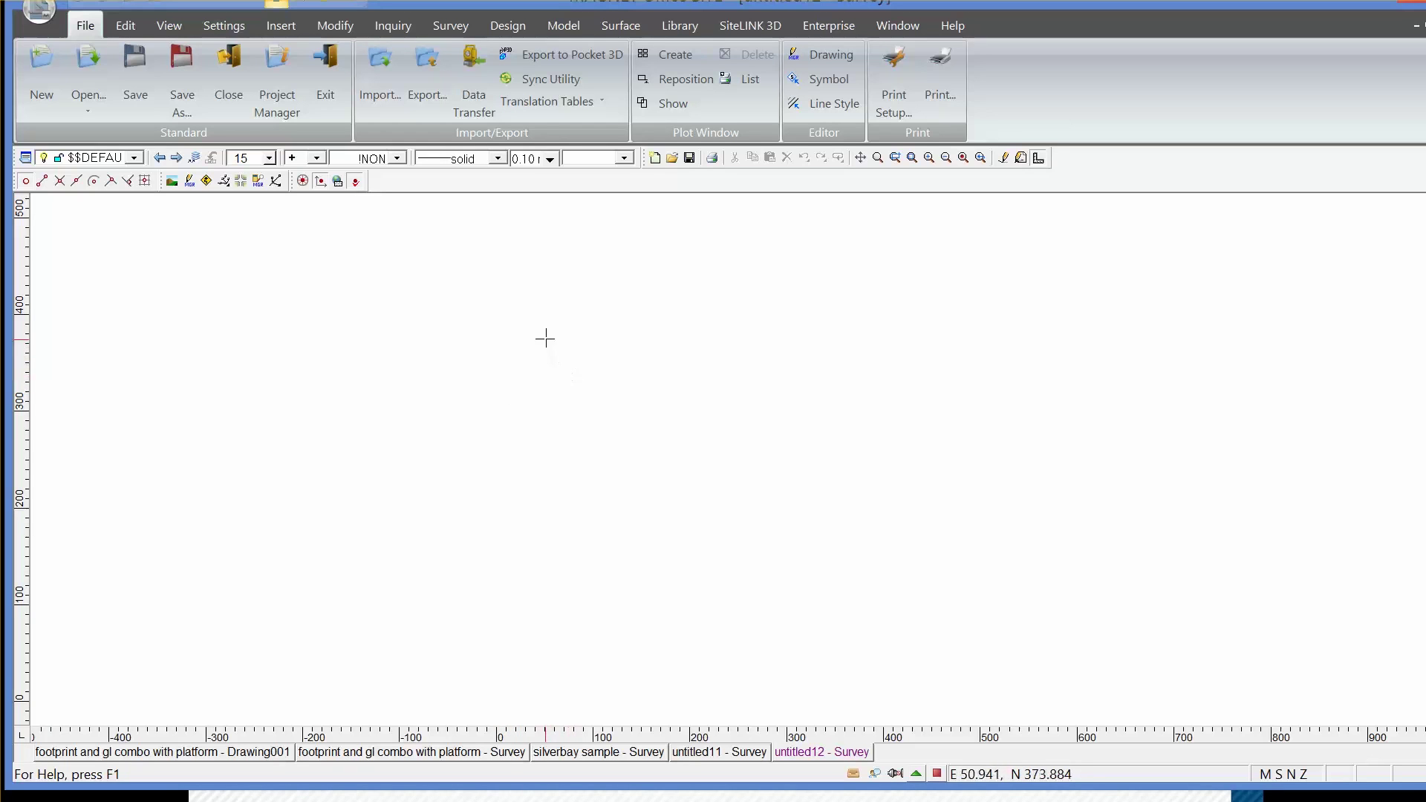
Import the Magnet Field job SILVERBAY.mjf from the silverbay folder into the empty survey
left_click(373, 66)
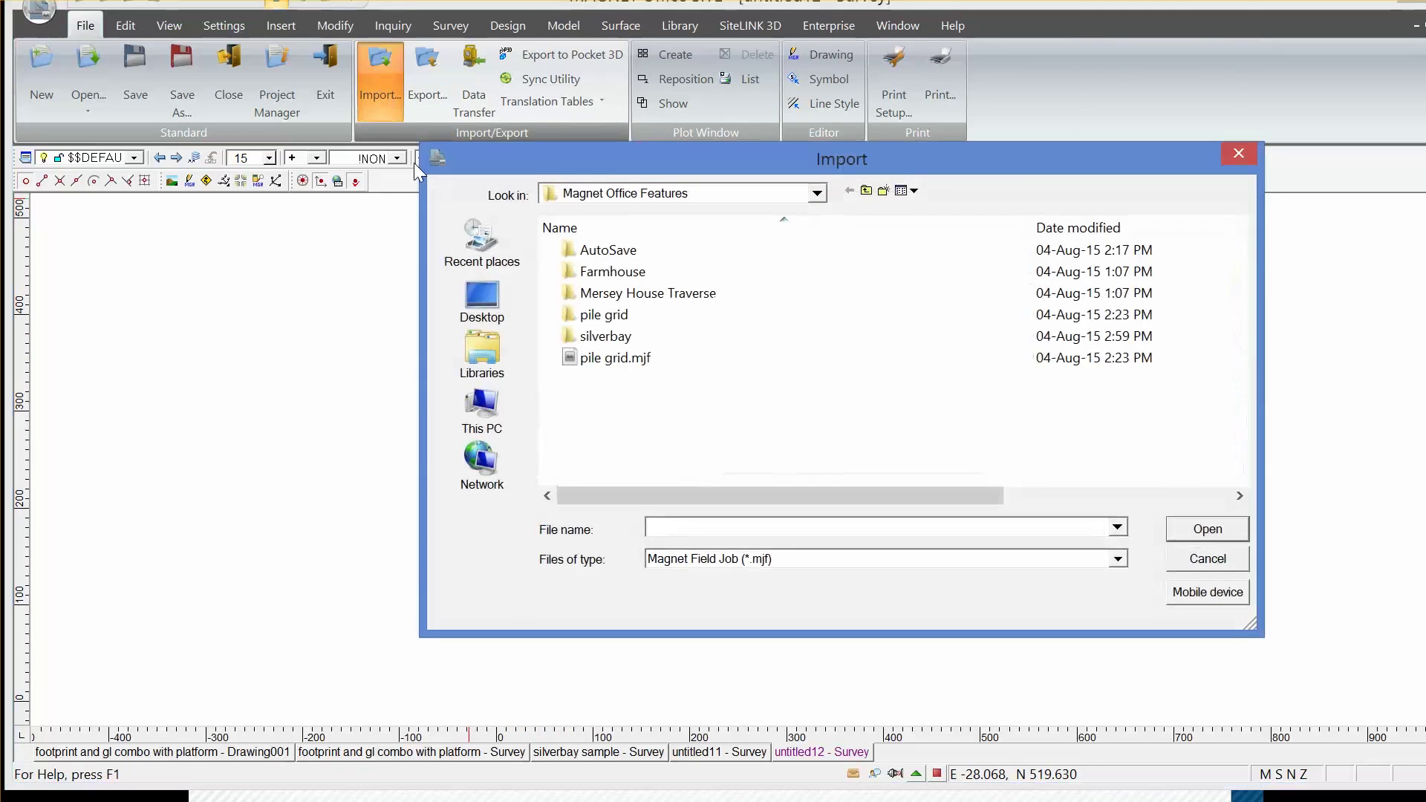
left_click(605, 337)
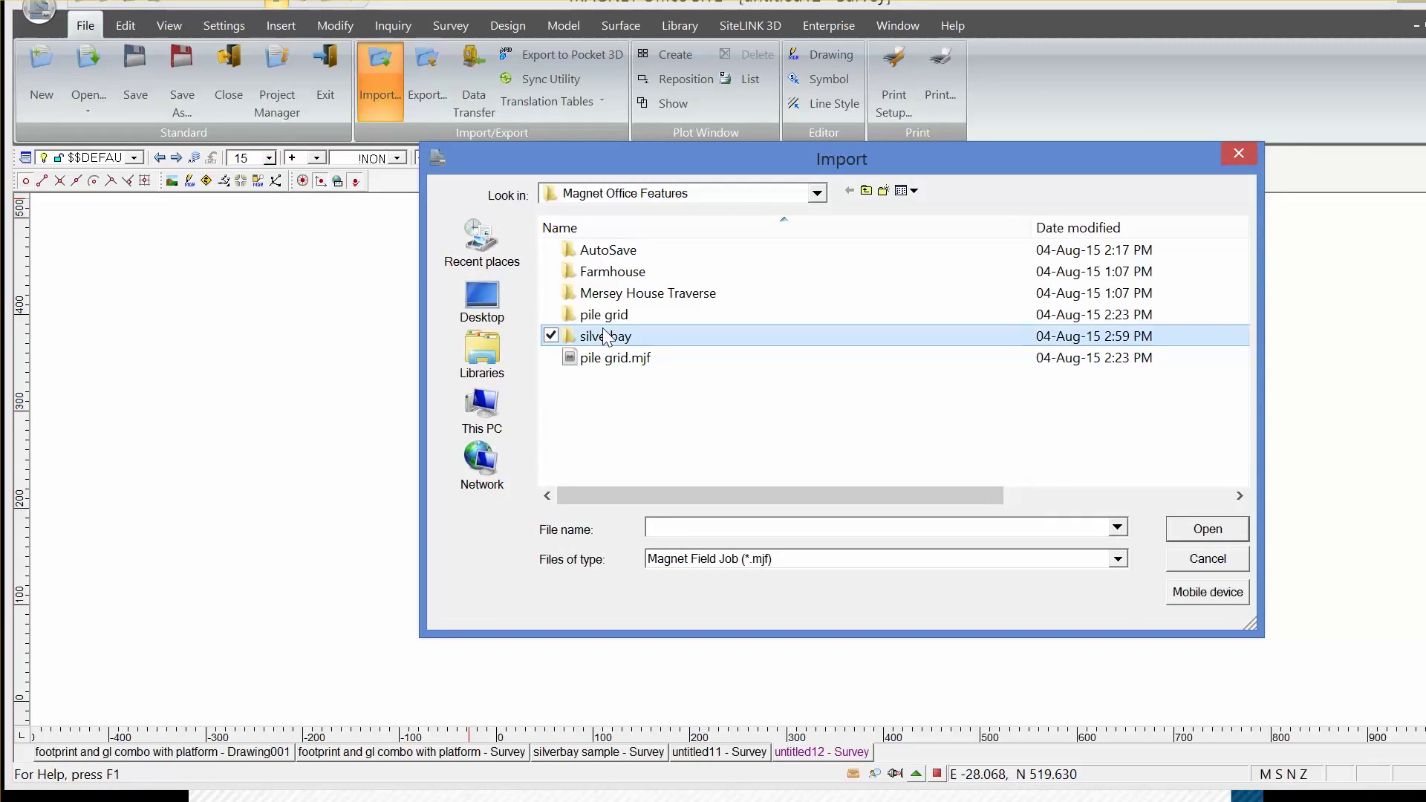
left_click(605, 335)
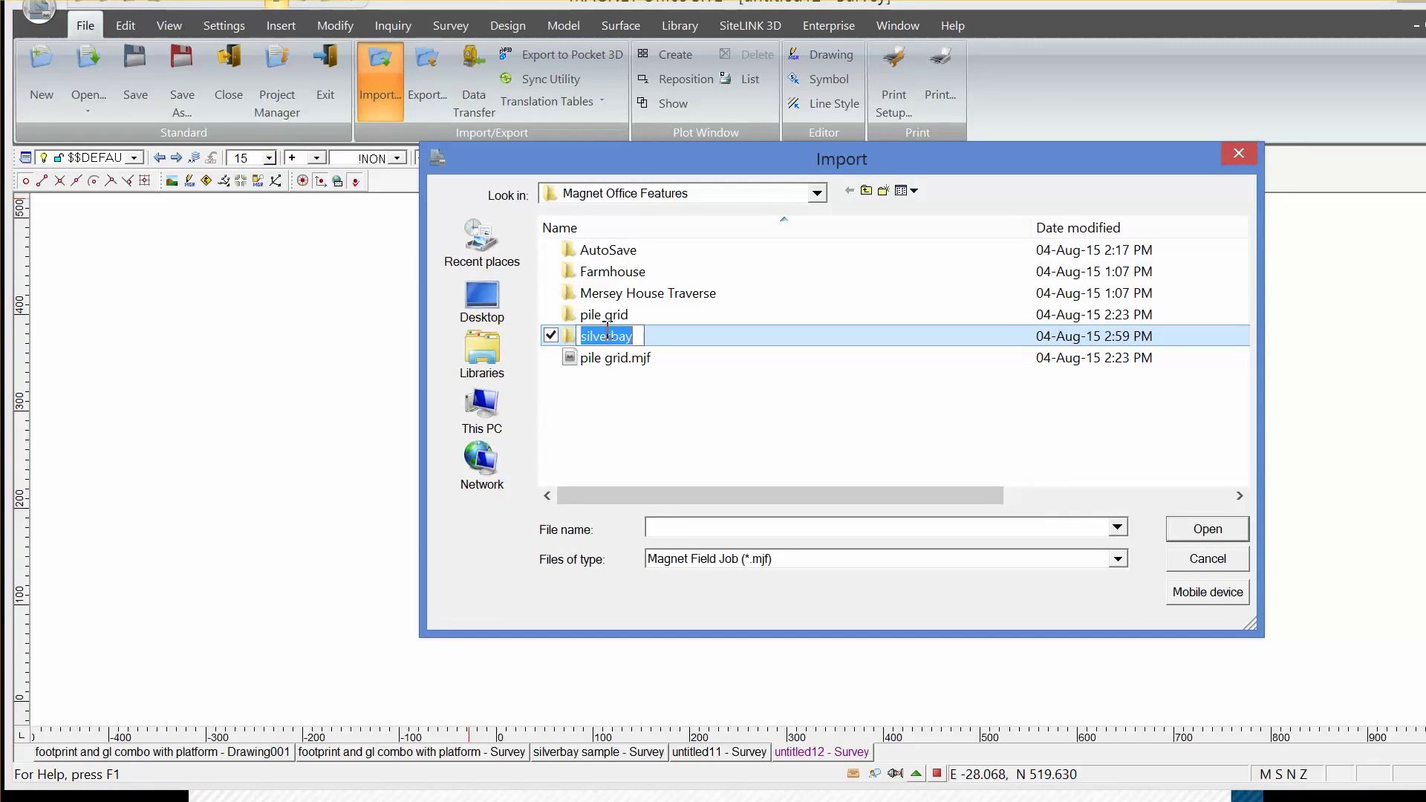
left_click(568, 339)
double_click(567, 337)
left_click(622, 293)
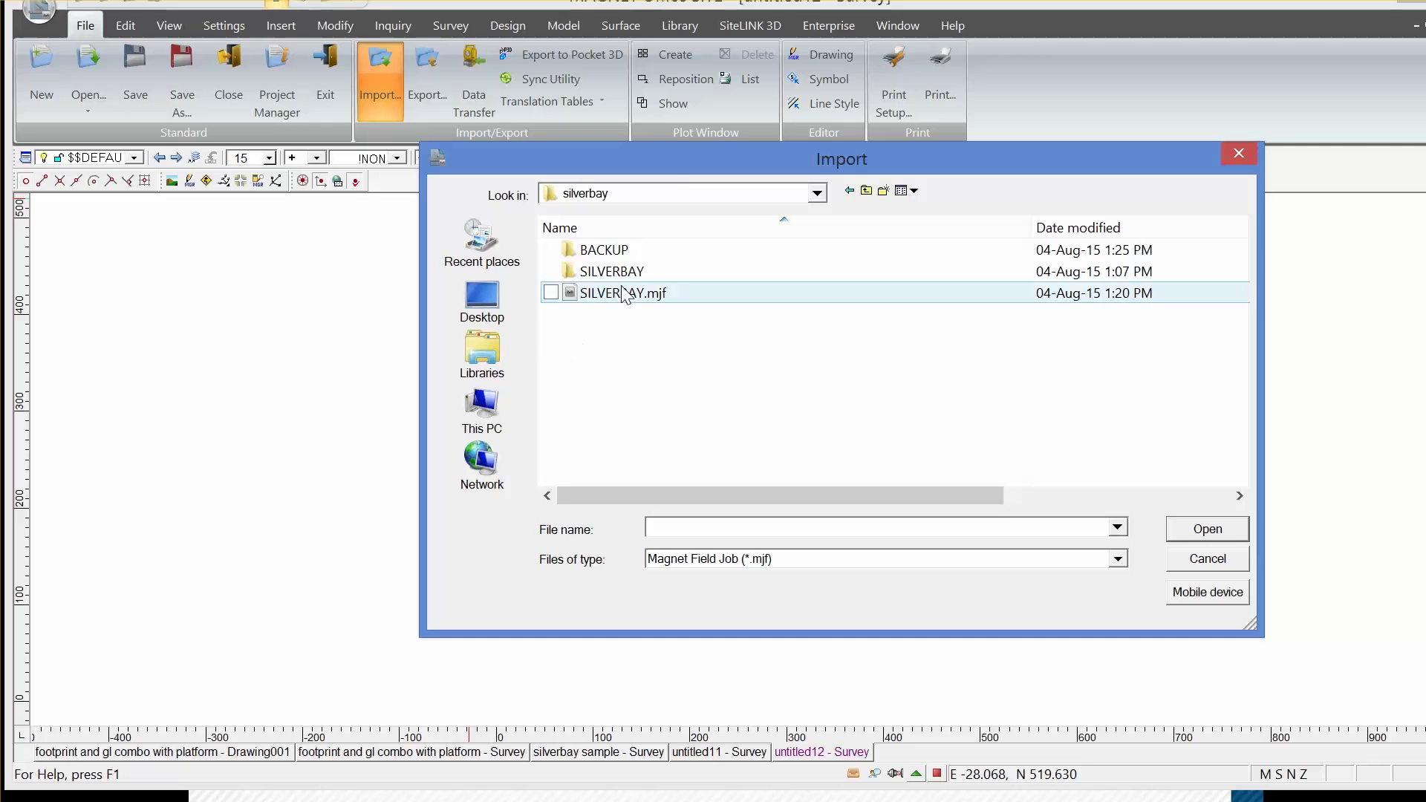
left_click(1215, 535)
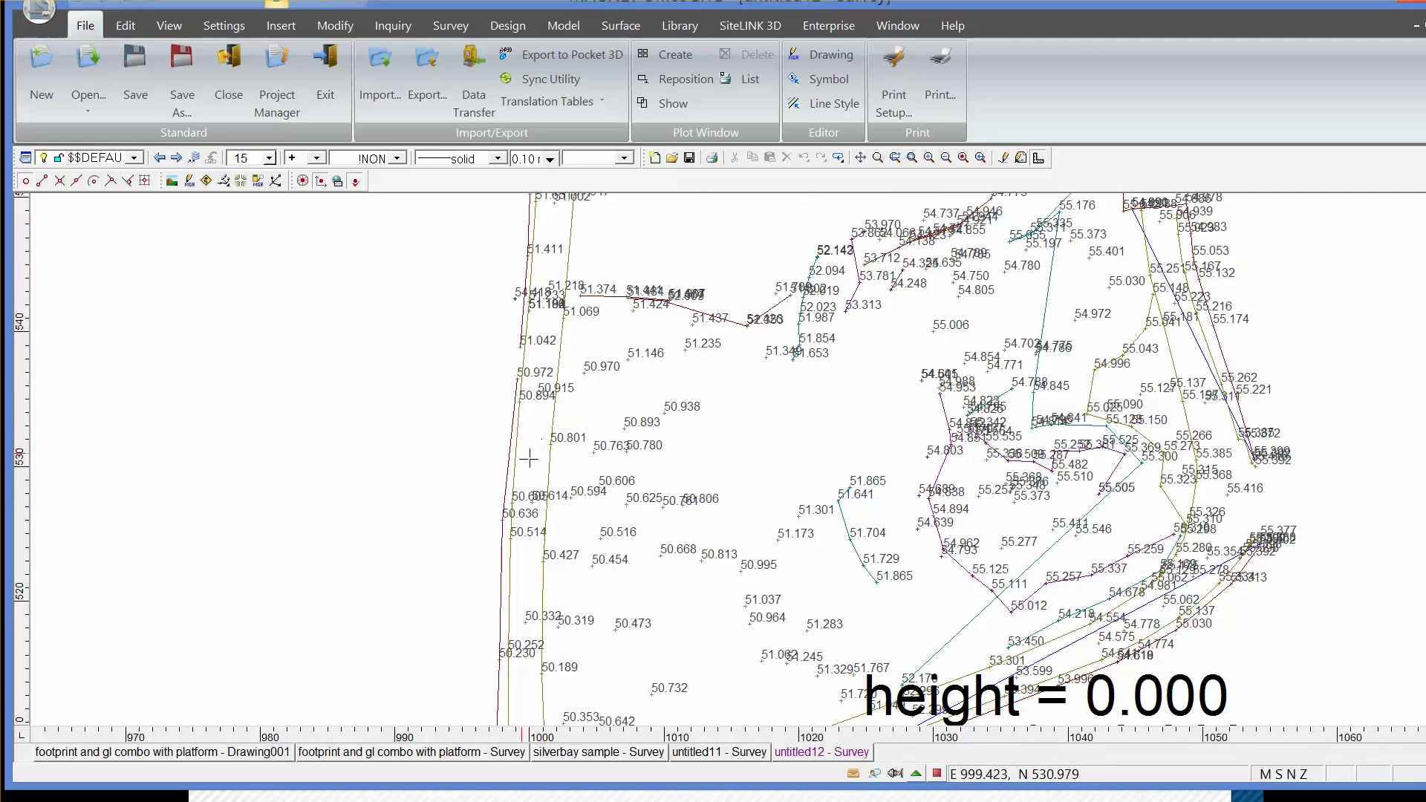
Turn on the display of point numbers and codes alongside the elevations in the general settings
middle_click_drag(783, 560, 752, 446)
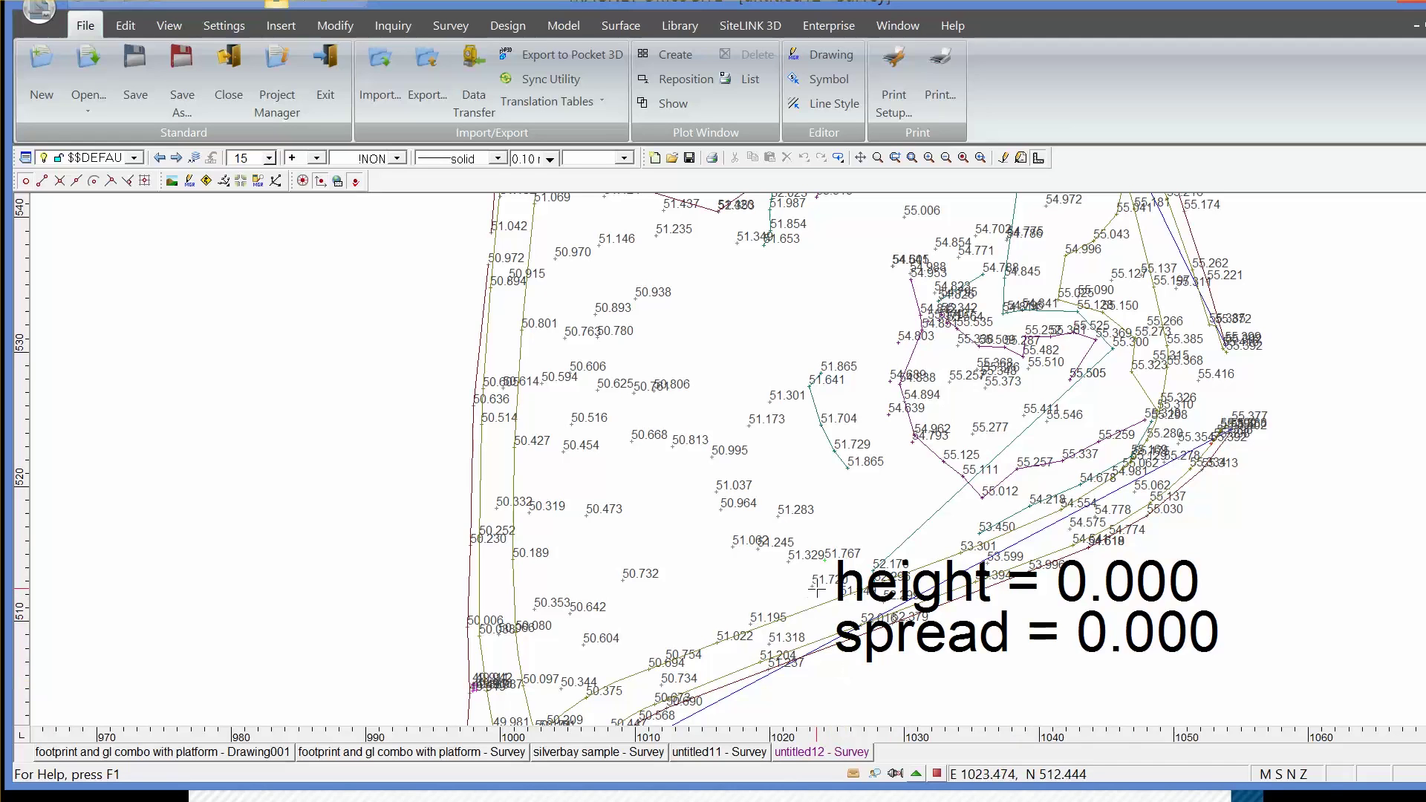
mouse_move(816, 588)
left_click(939, 776)
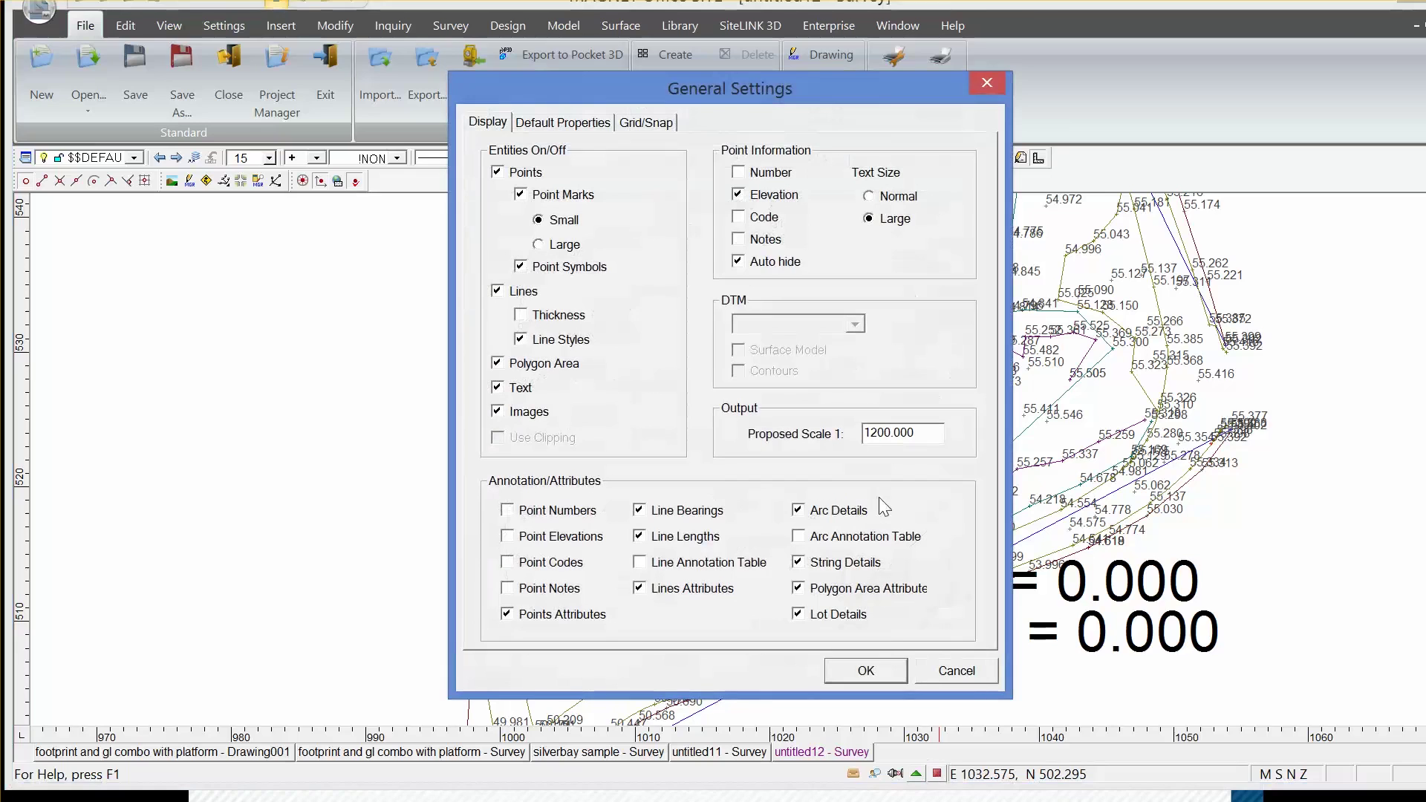
left_click(738, 173)
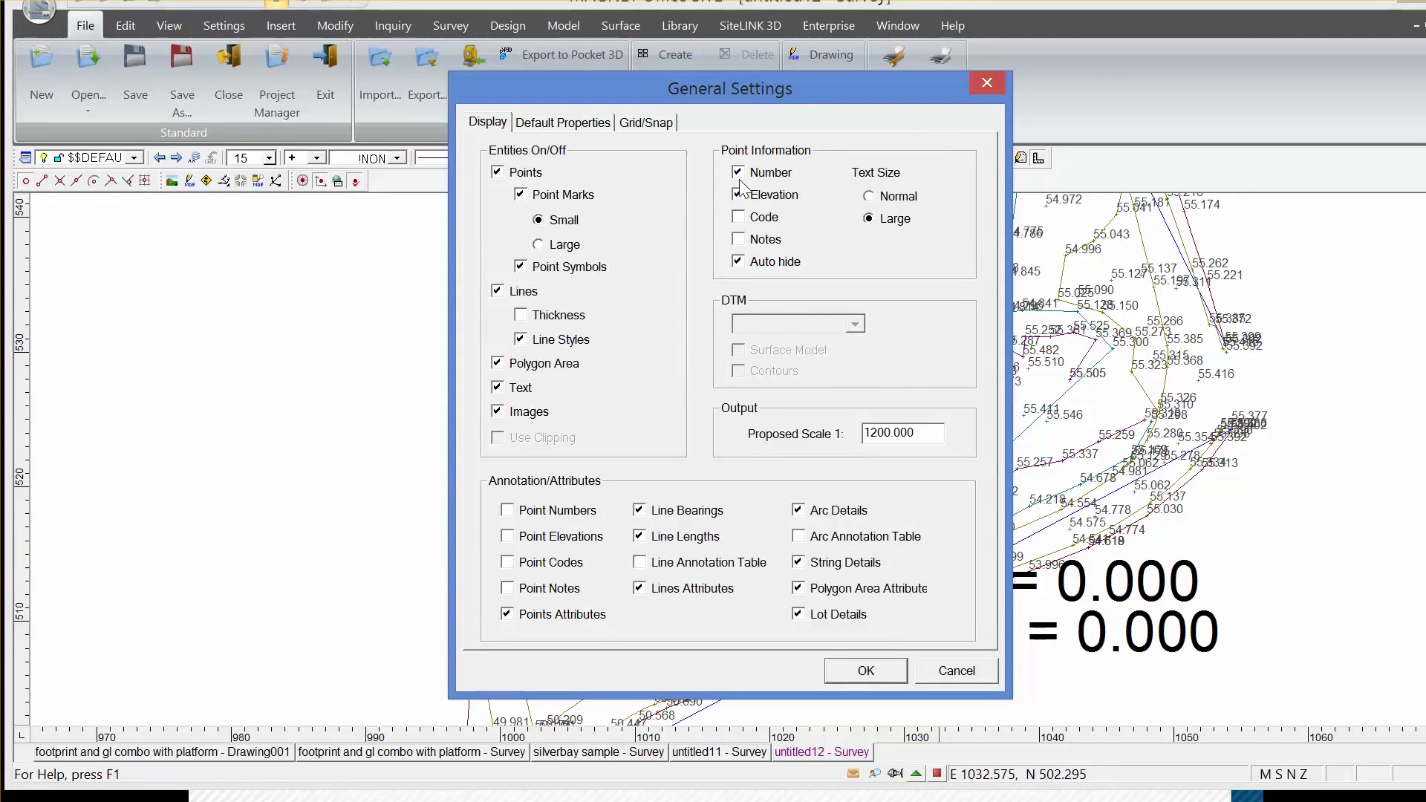
left_click(739, 217)
left_click(845, 671)
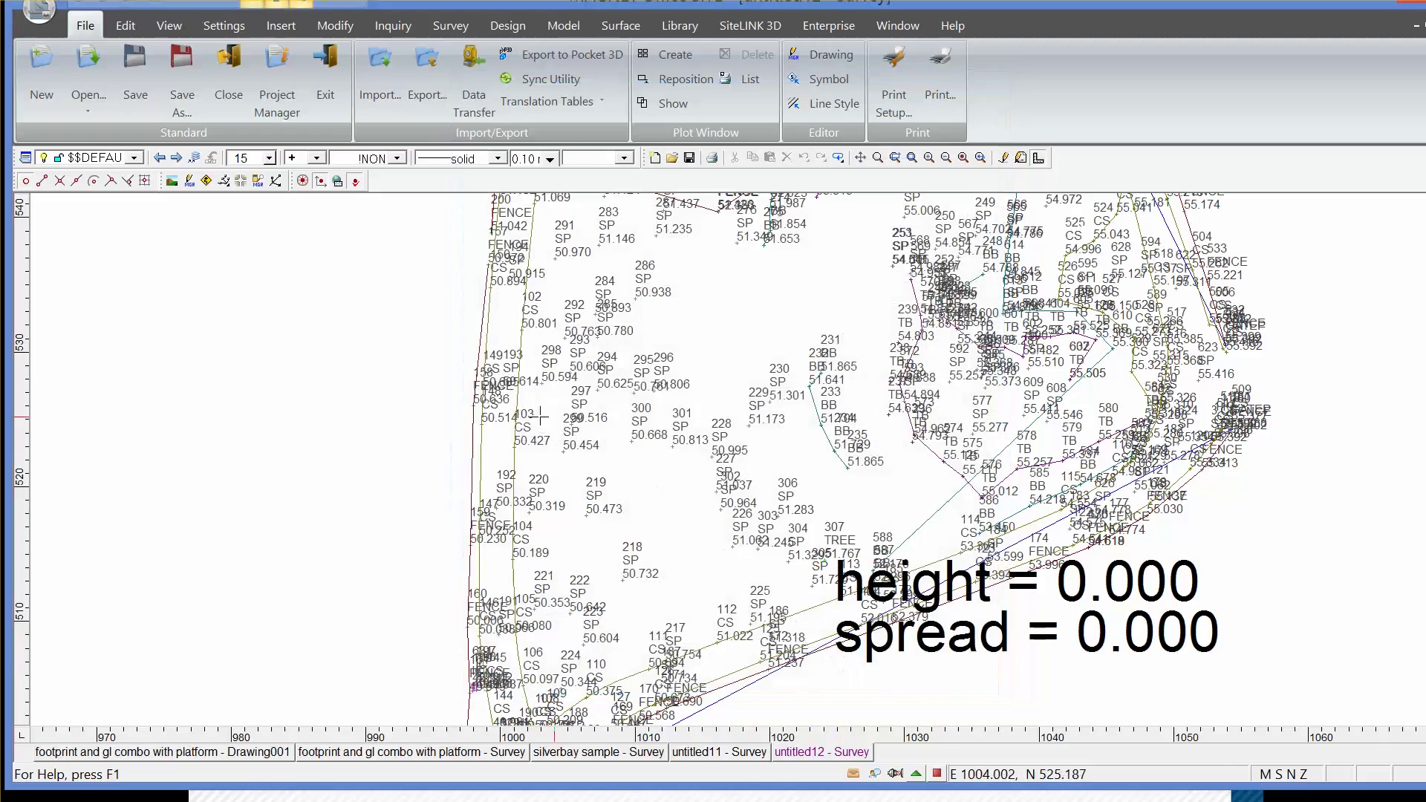
Inspect the properties of fence point 158, including its code, layer and description
scroll(510, 433, "up", 1)
scroll(511, 433, "up", 3)
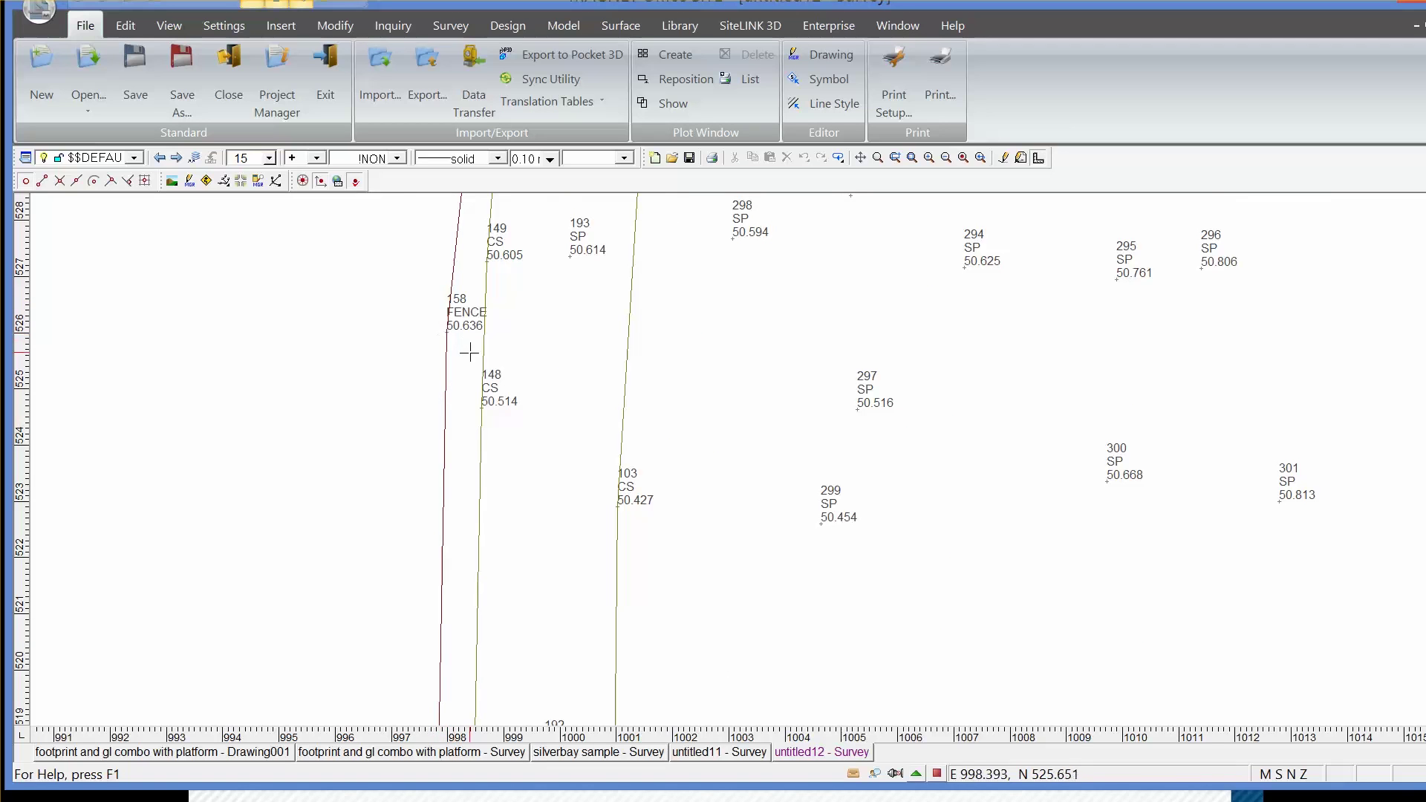
double_click(446, 330)
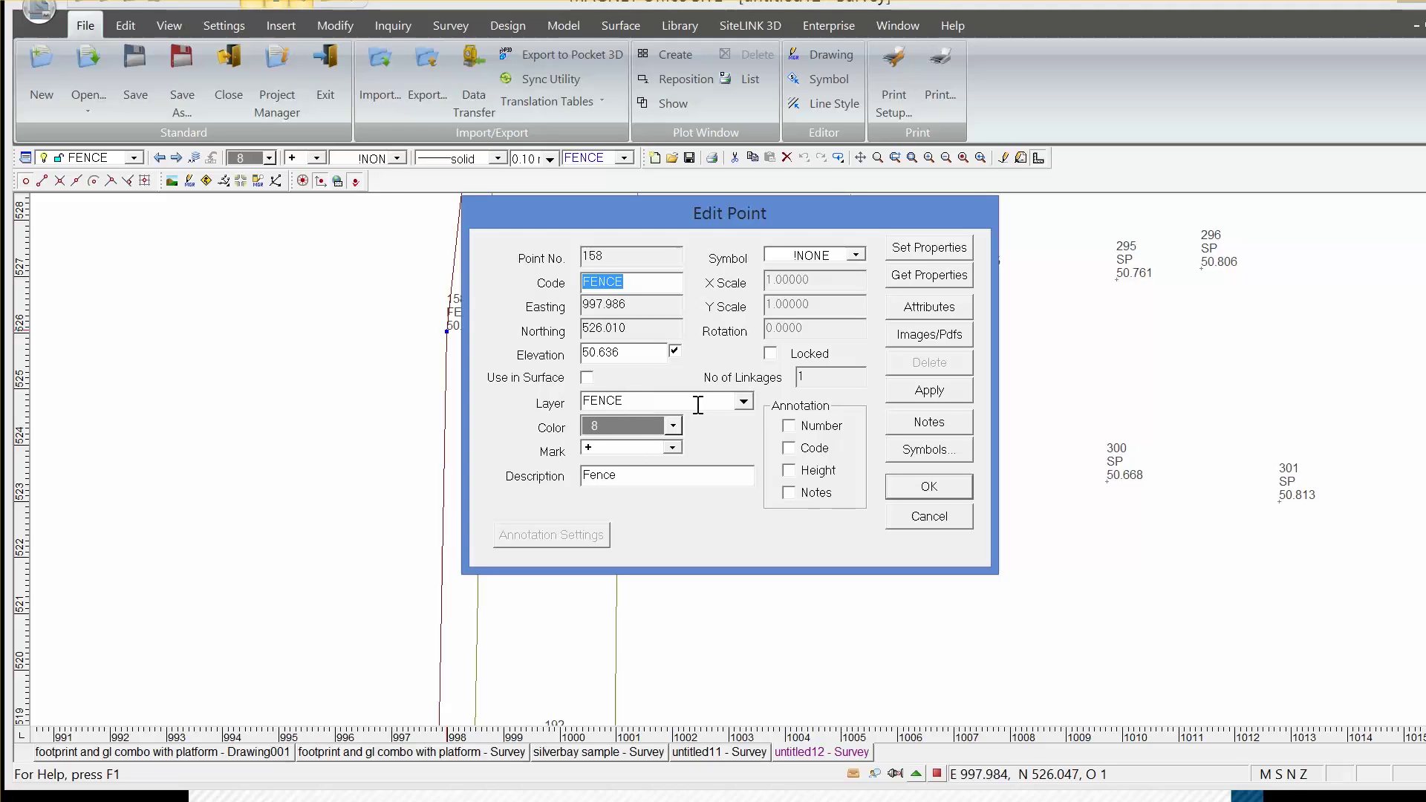
left_click(928, 487)
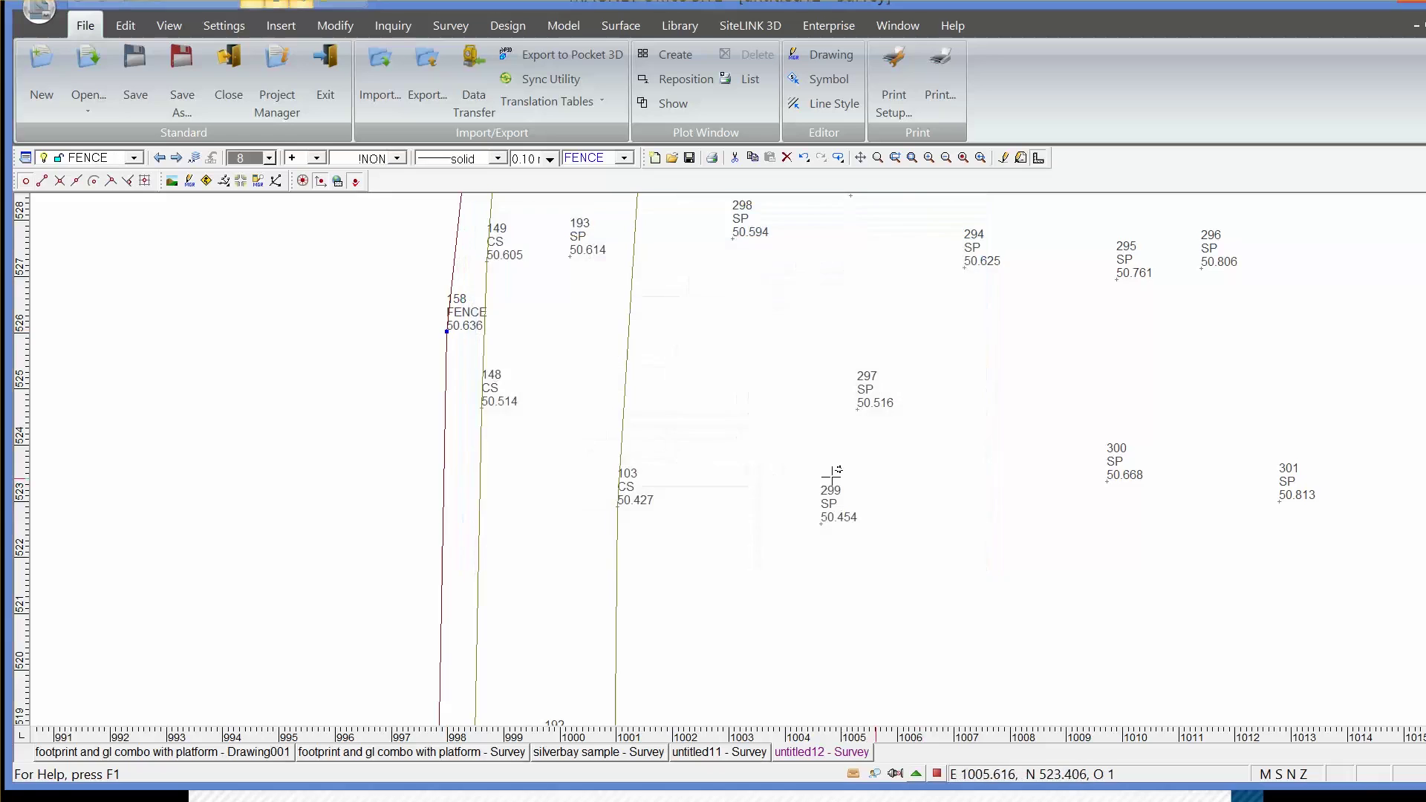
Open fence point 157 further up the fence line and view its attached image
middle_click_drag(662, 455, 733, 598)
scroll(733, 598, "down", 1)
scroll(733, 598, "down", 1)
middle_click_drag(713, 547, 678, 589)
middle_click_drag(661, 462, 664, 567)
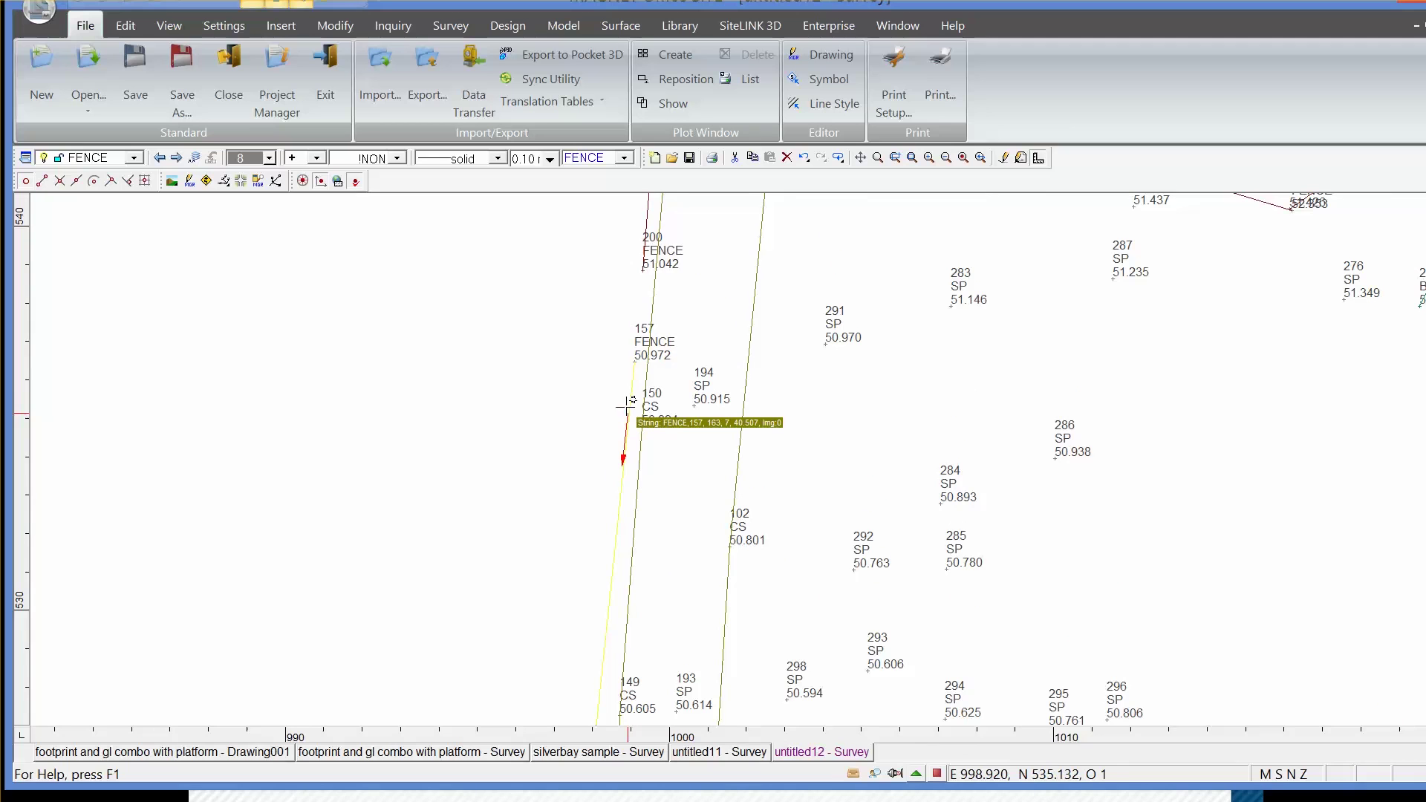
double_click(636, 360)
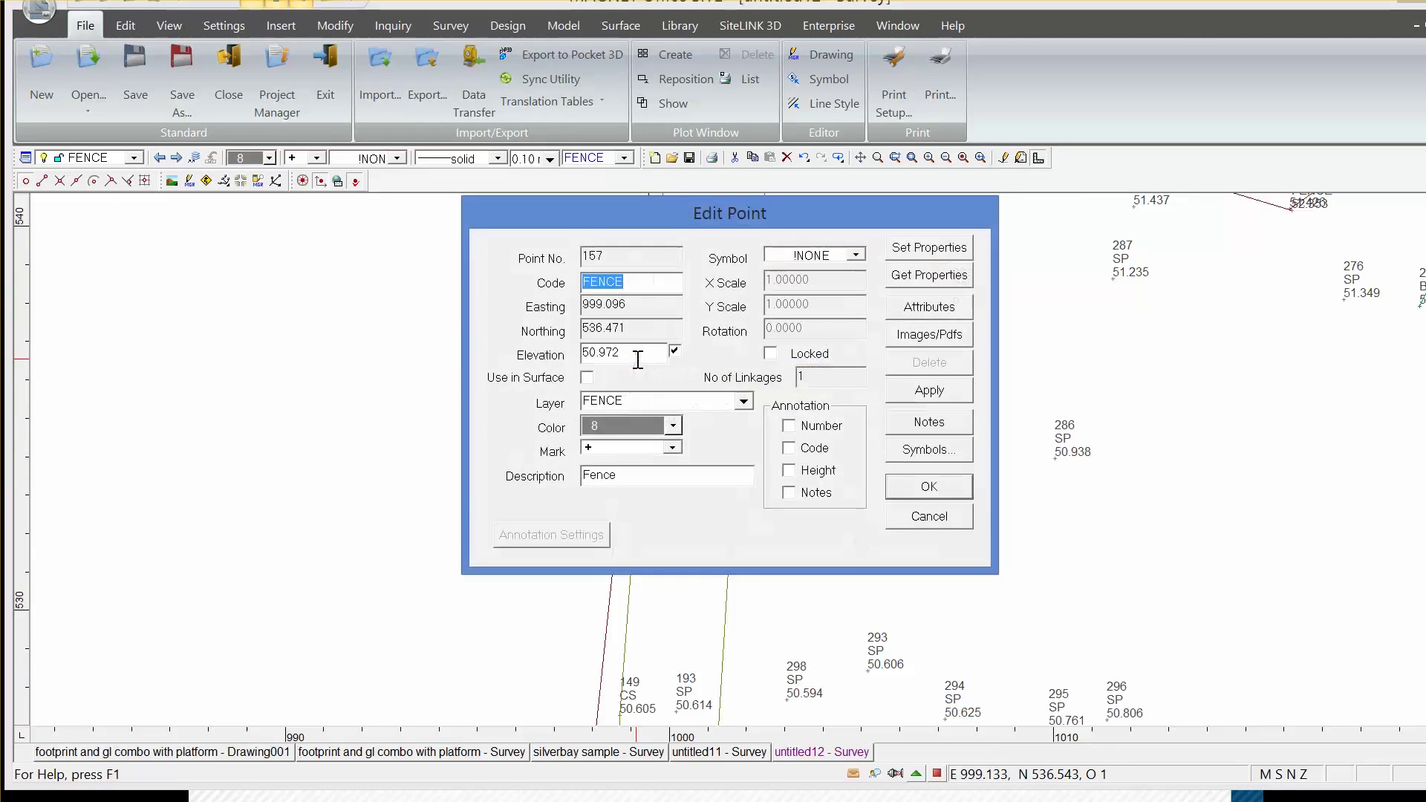
left_click(929, 338)
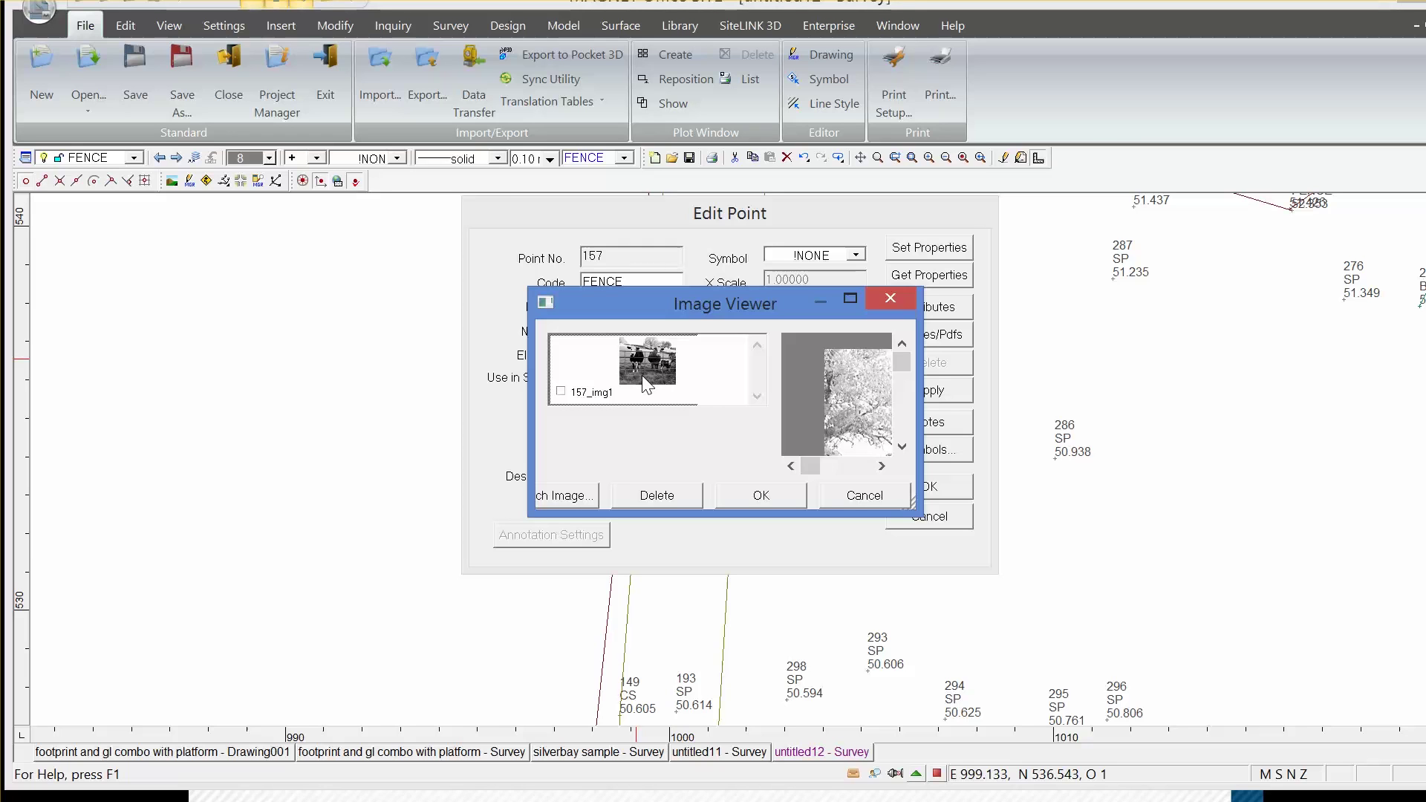
left_click(757, 499)
left_click(912, 482)
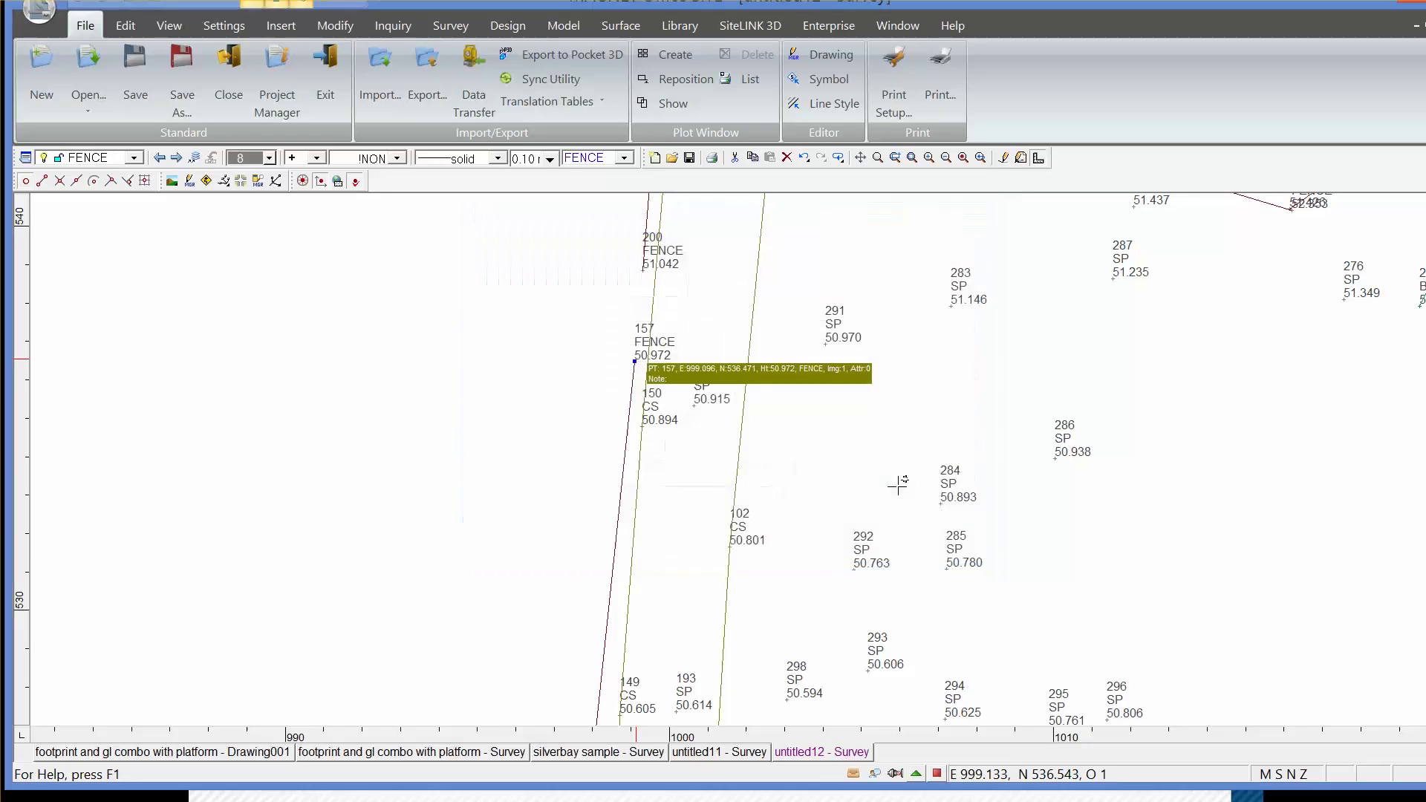
Look over the imported survey and switch to the silverbay sample survey to examine its finished plan
scroll(912, 483, "down", 3)
mouse_move(911, 483)
middle_mouse_down()
mouse_move(822, 483)
mouse_move(823, 424)
middle_mouse_up()
scroll(823, 483, "down", 2)
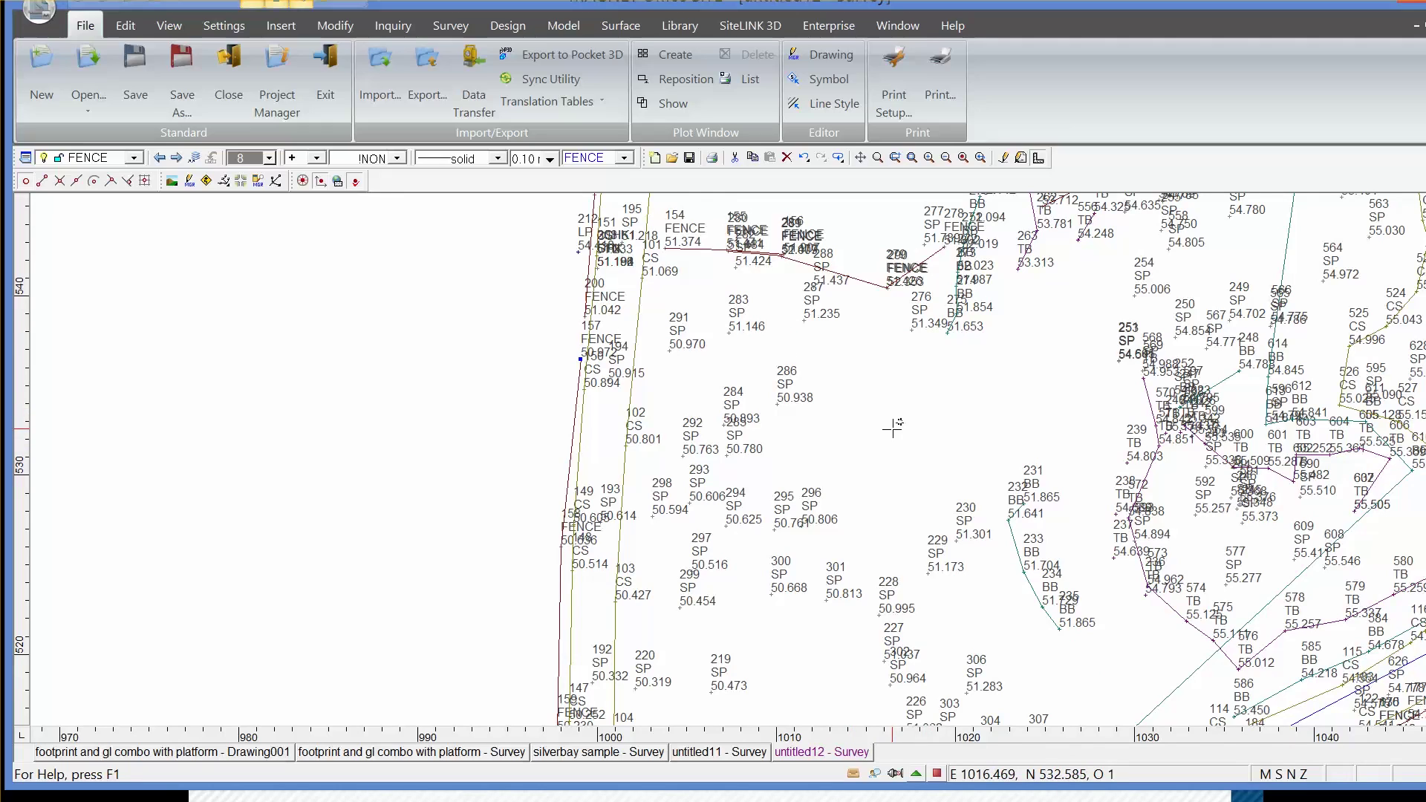
scroll(892, 428, "down", 2)
mouse_move(892, 428)
middle_mouse_down()
mouse_move(811, 384)
mouse_move(748, 434)
middle_mouse_up()
scroll(748, 434, "down", 3)
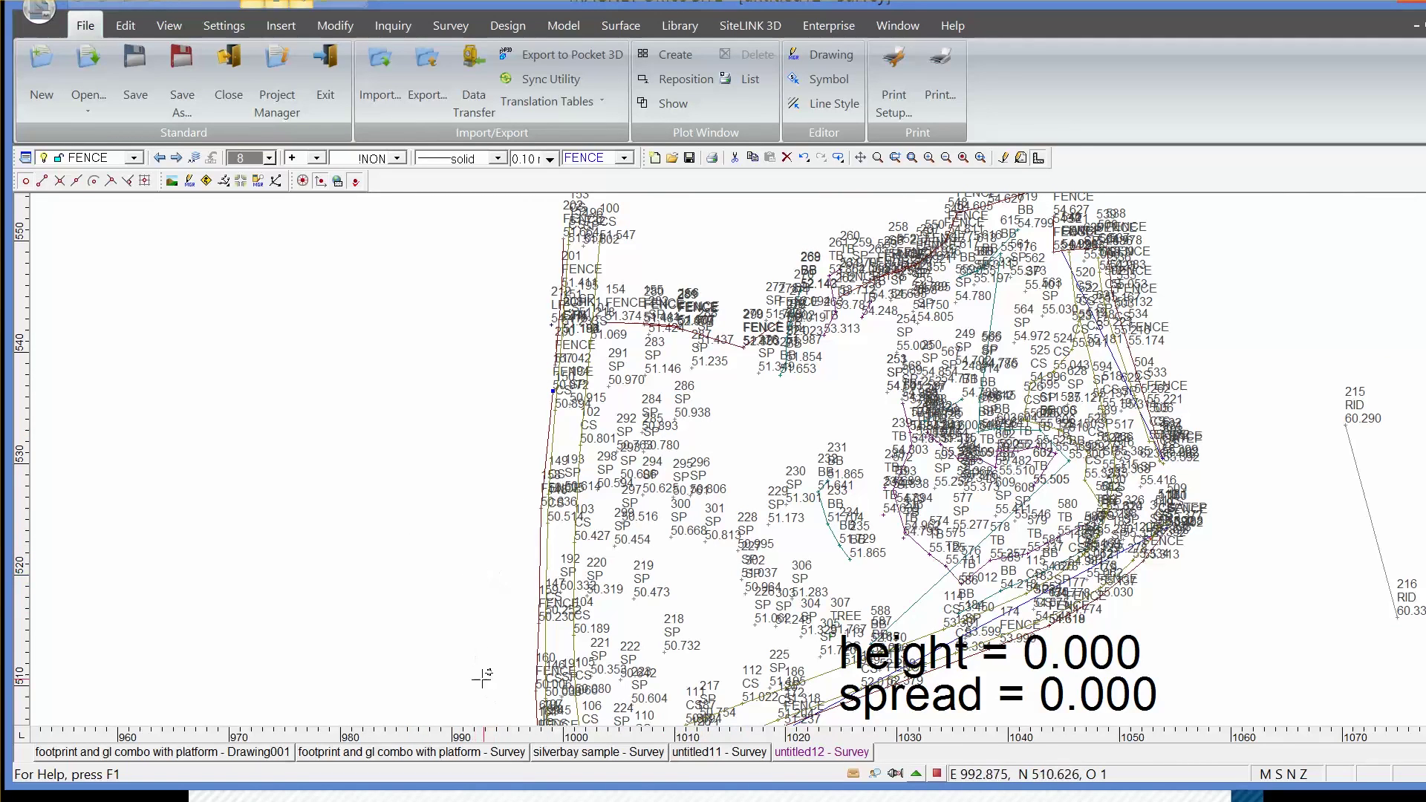
left_click(563, 753)
scroll(858, 524, "up", 4)
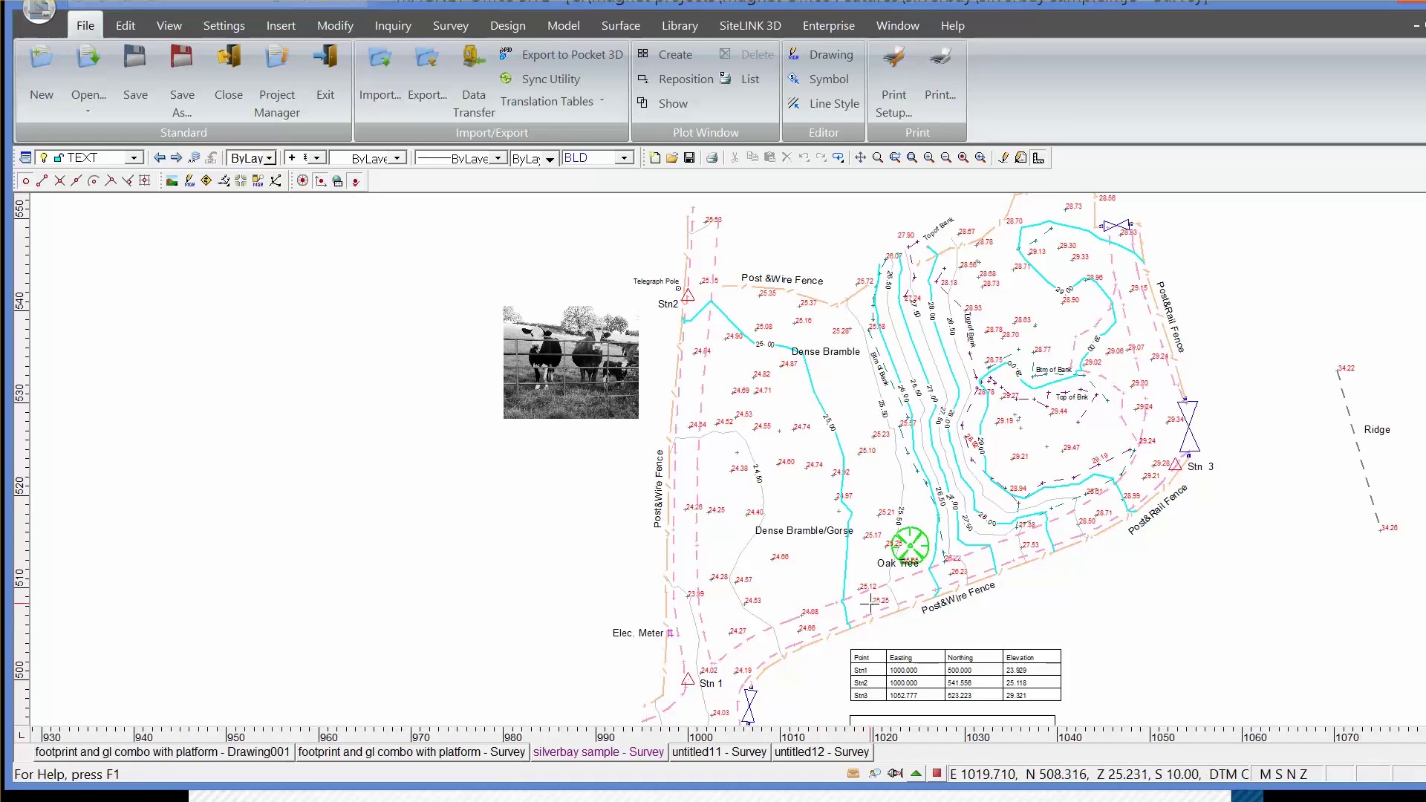
scroll(815, 532, "down", 1)
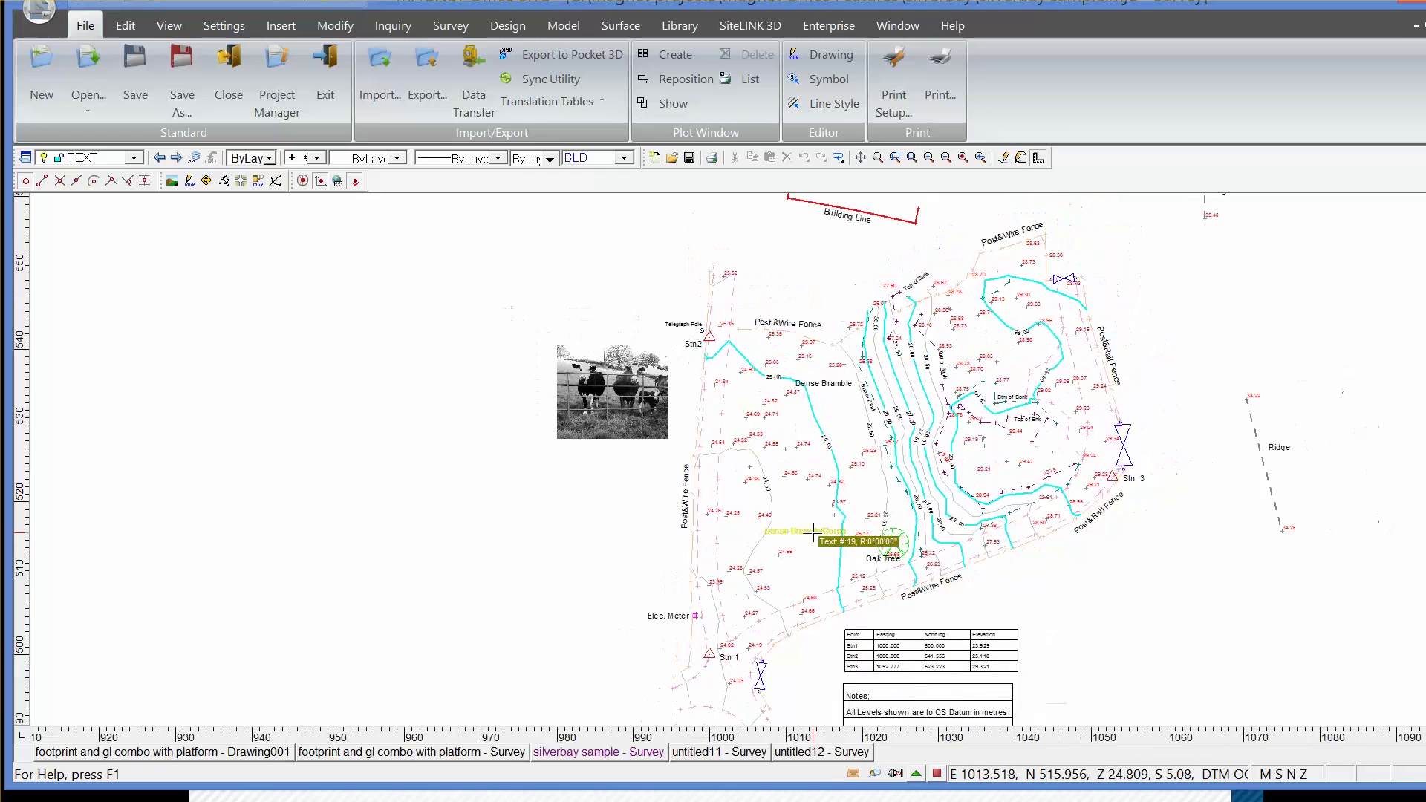
scroll(815, 532, "down", 3)
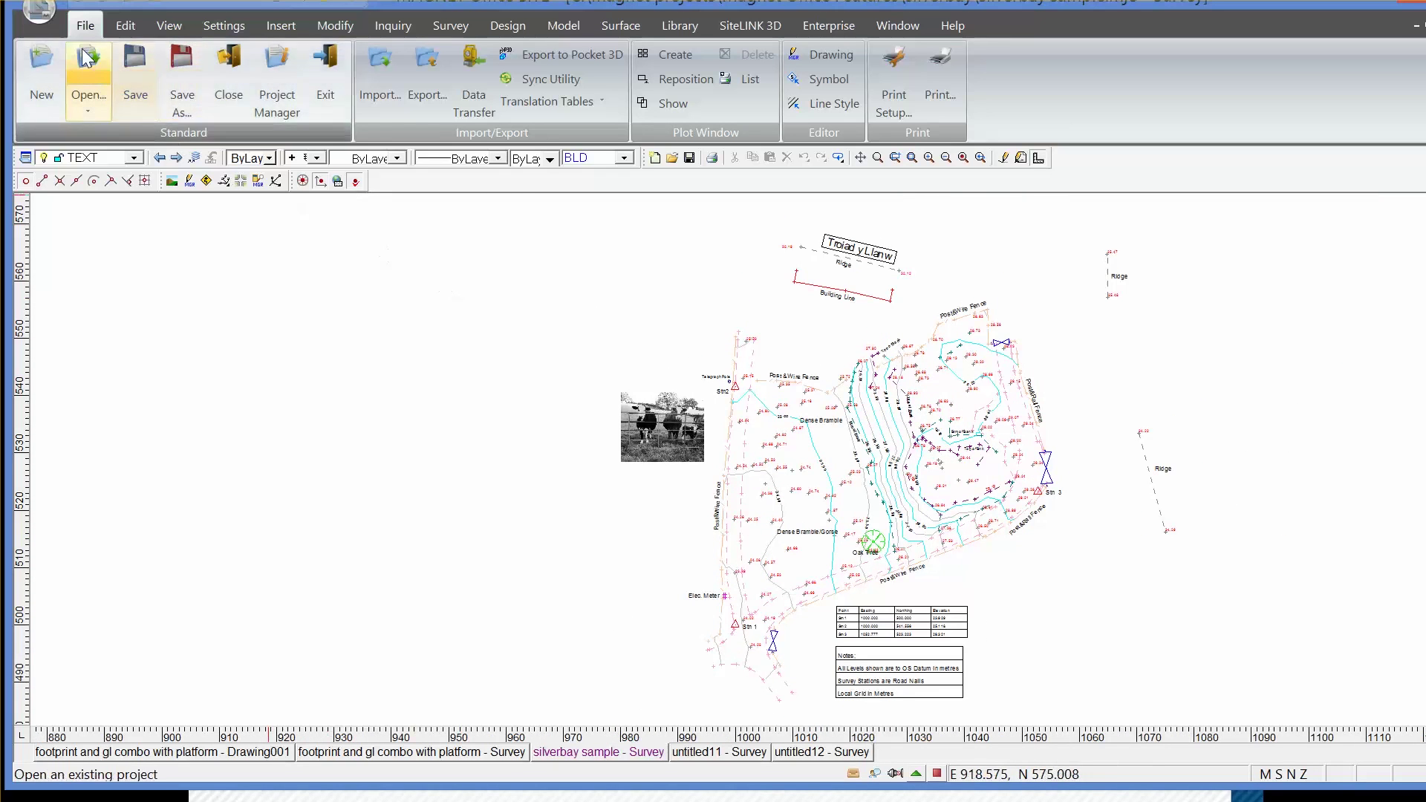
Create a plot window using the A3.tbk title block
left_click(674, 59)
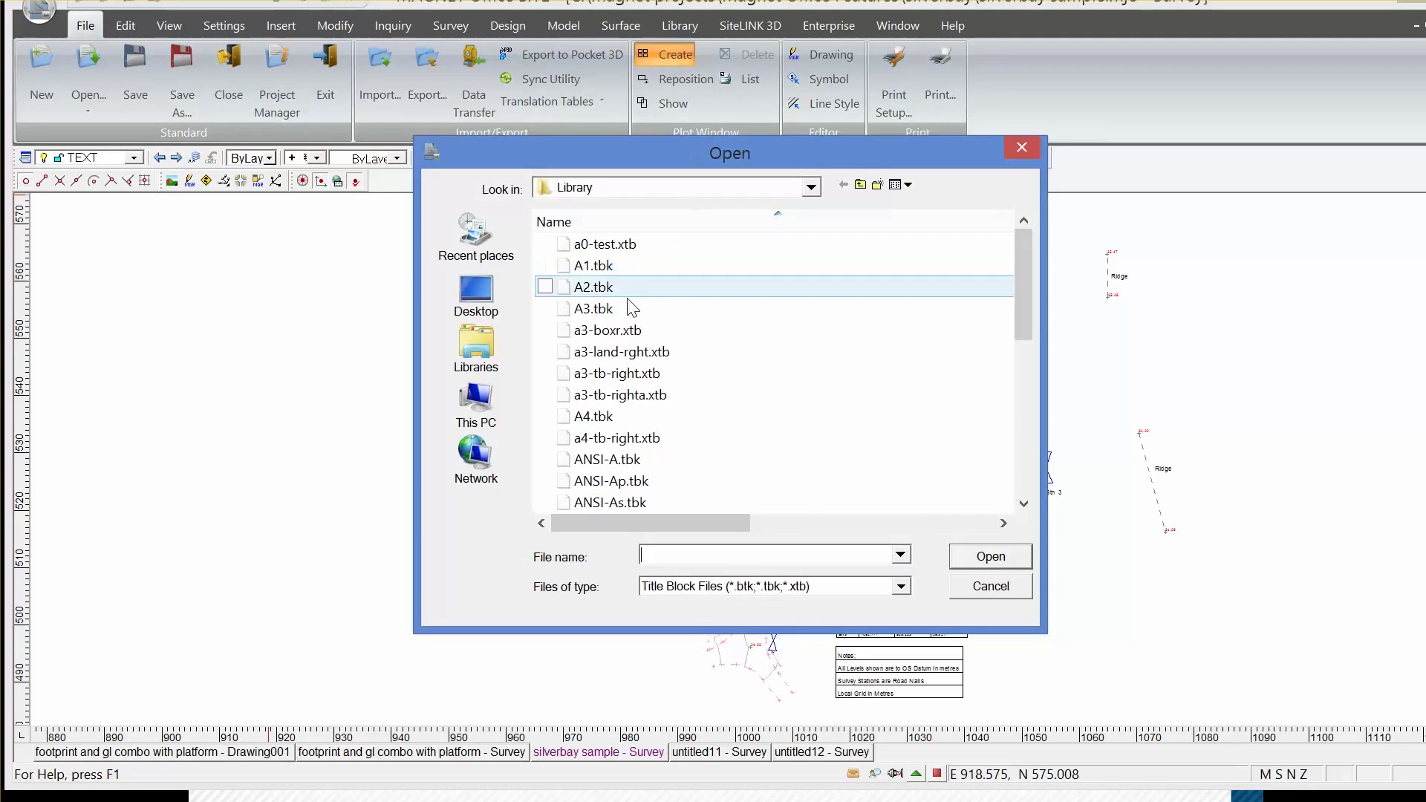
left_click(606, 318)
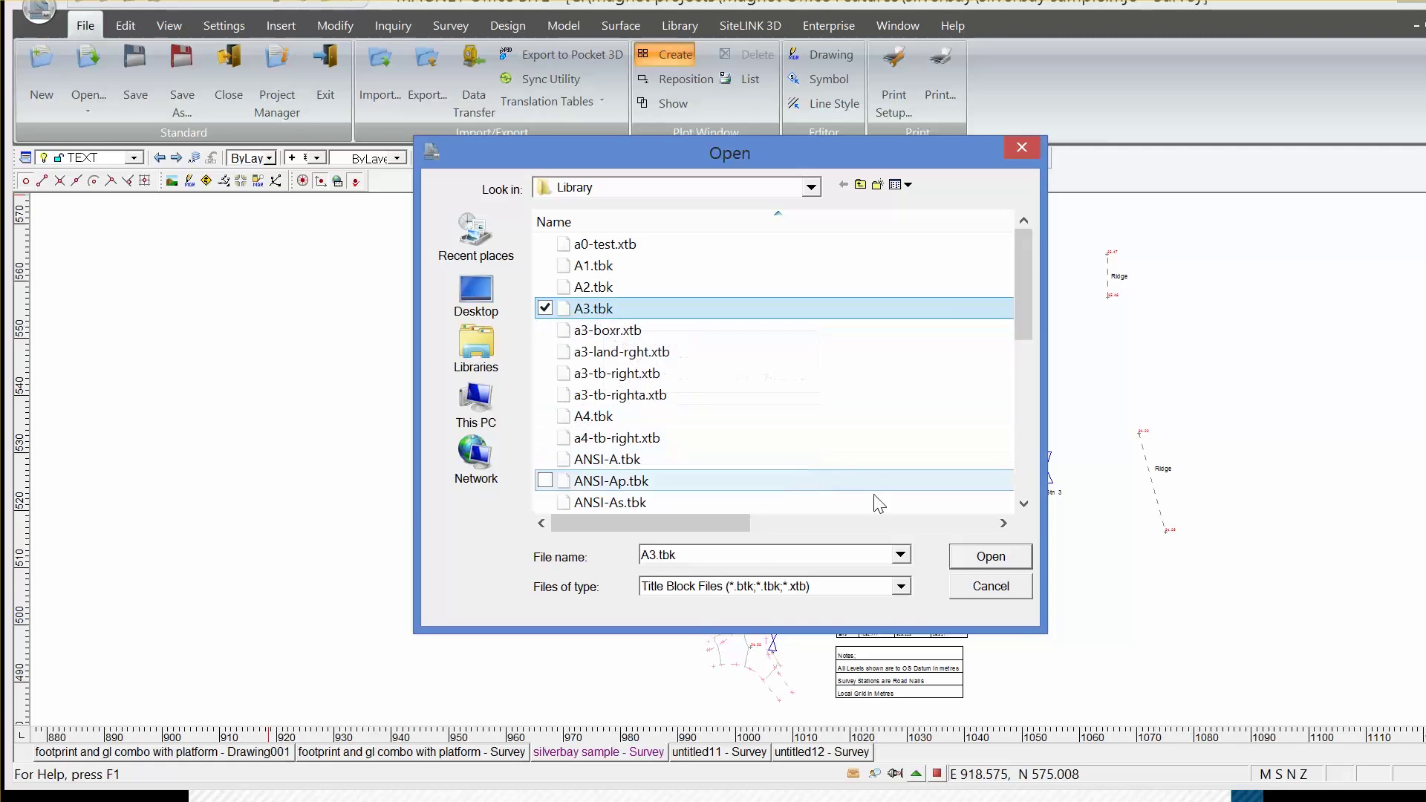
left_click(988, 557)
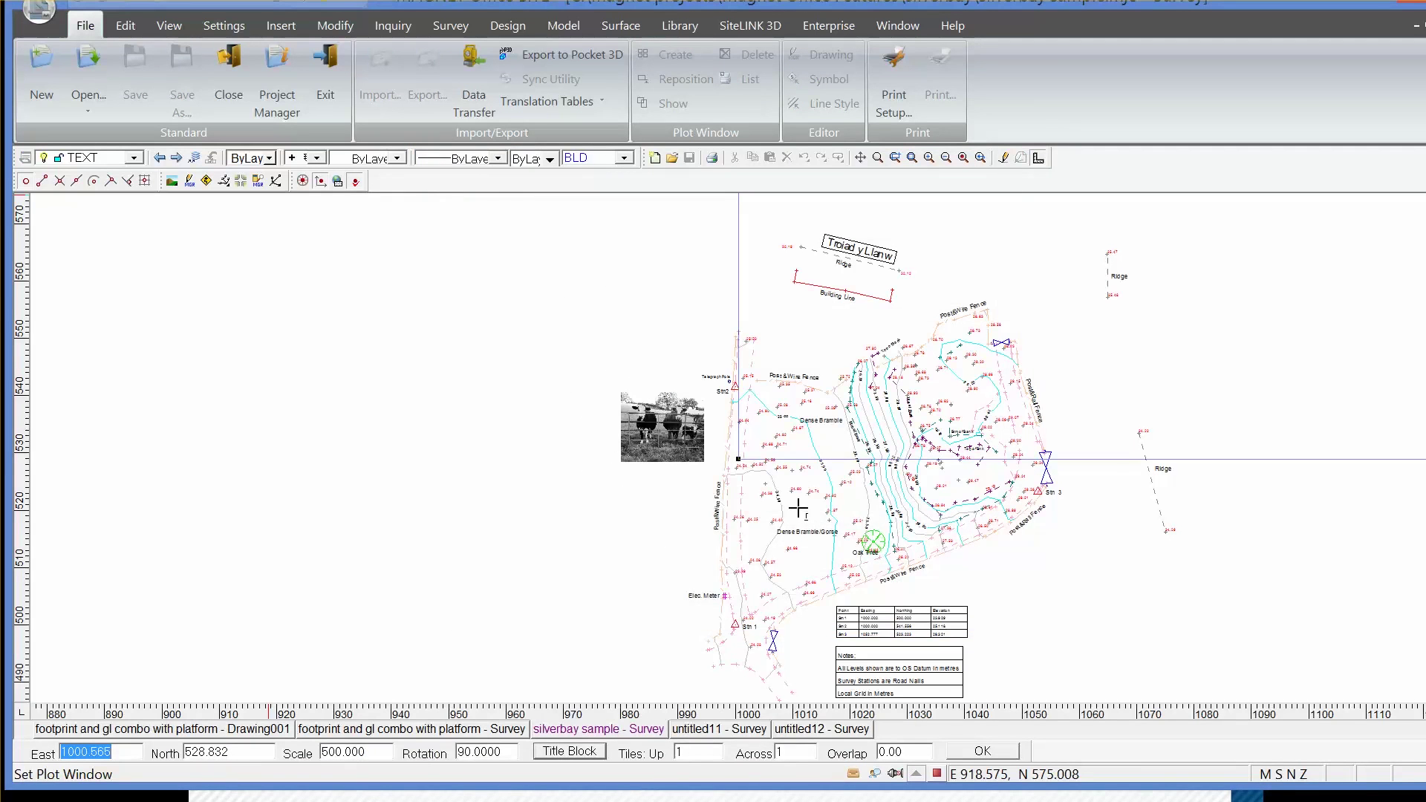
Fit the plot window around the whole survey plan, with its origin at about E 964.354, N 478.787, and set its scale to 350
scroll(796, 505, "down", 1)
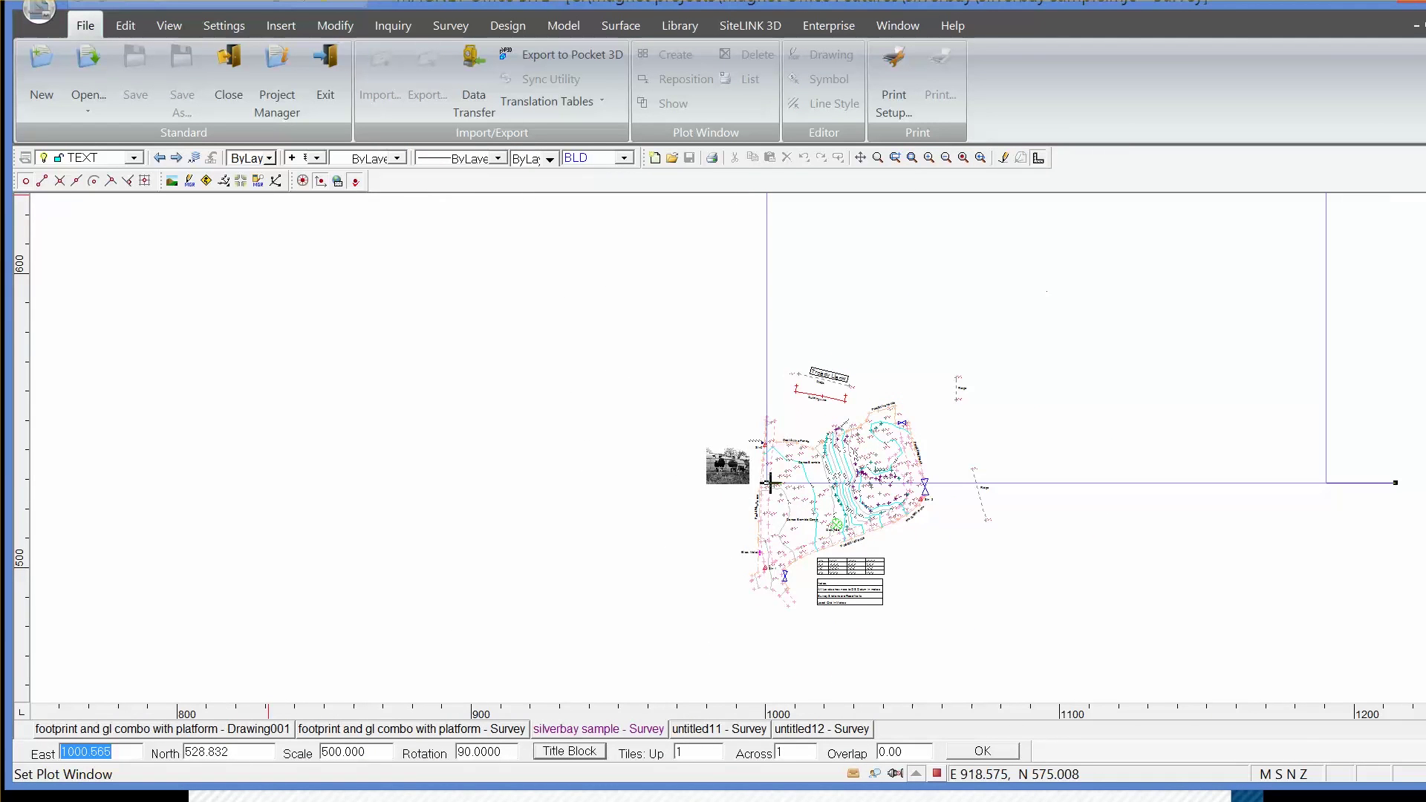
left_click_drag(769, 483, 581, 641)
left_click_drag(1139, 259, 984, 366)
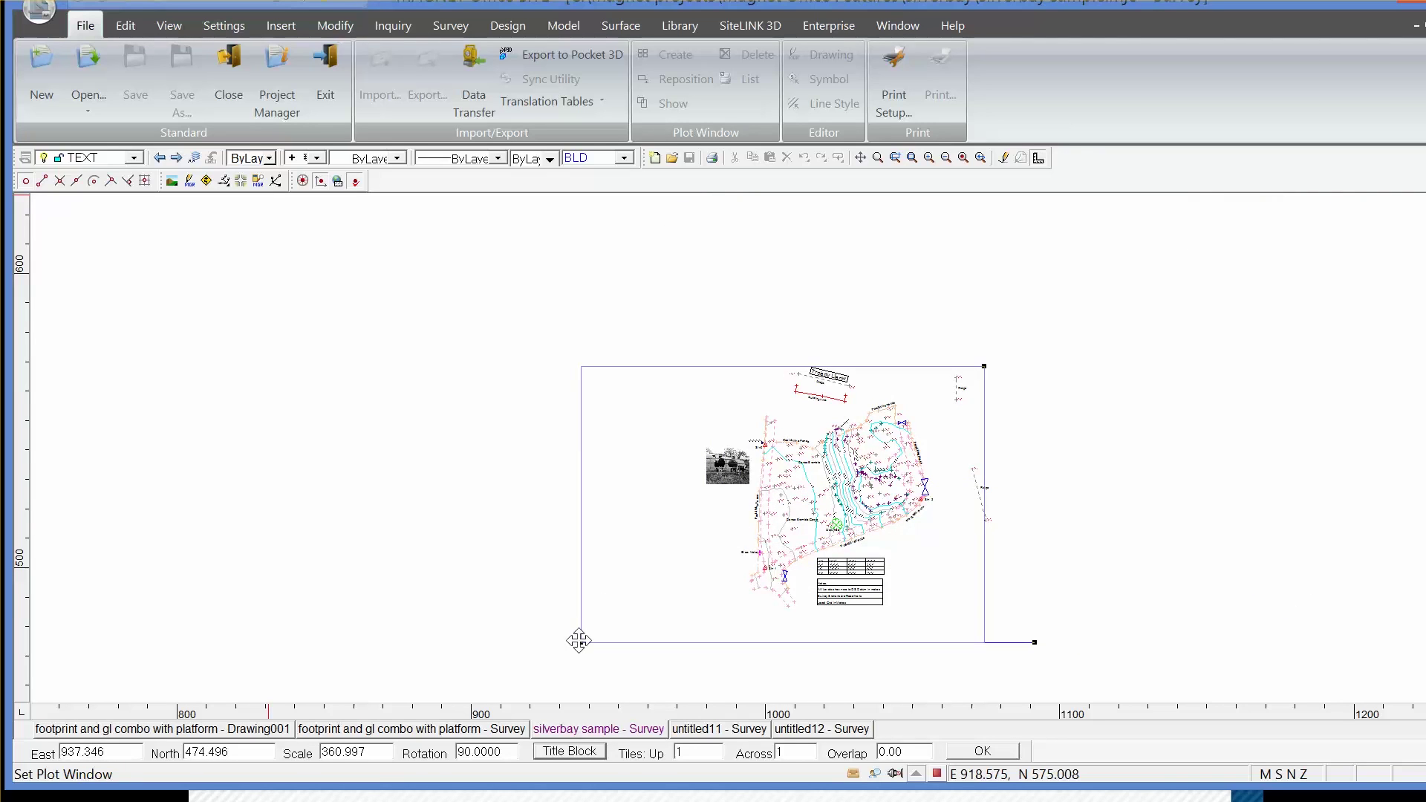
left_click_drag(579, 640, 658, 628)
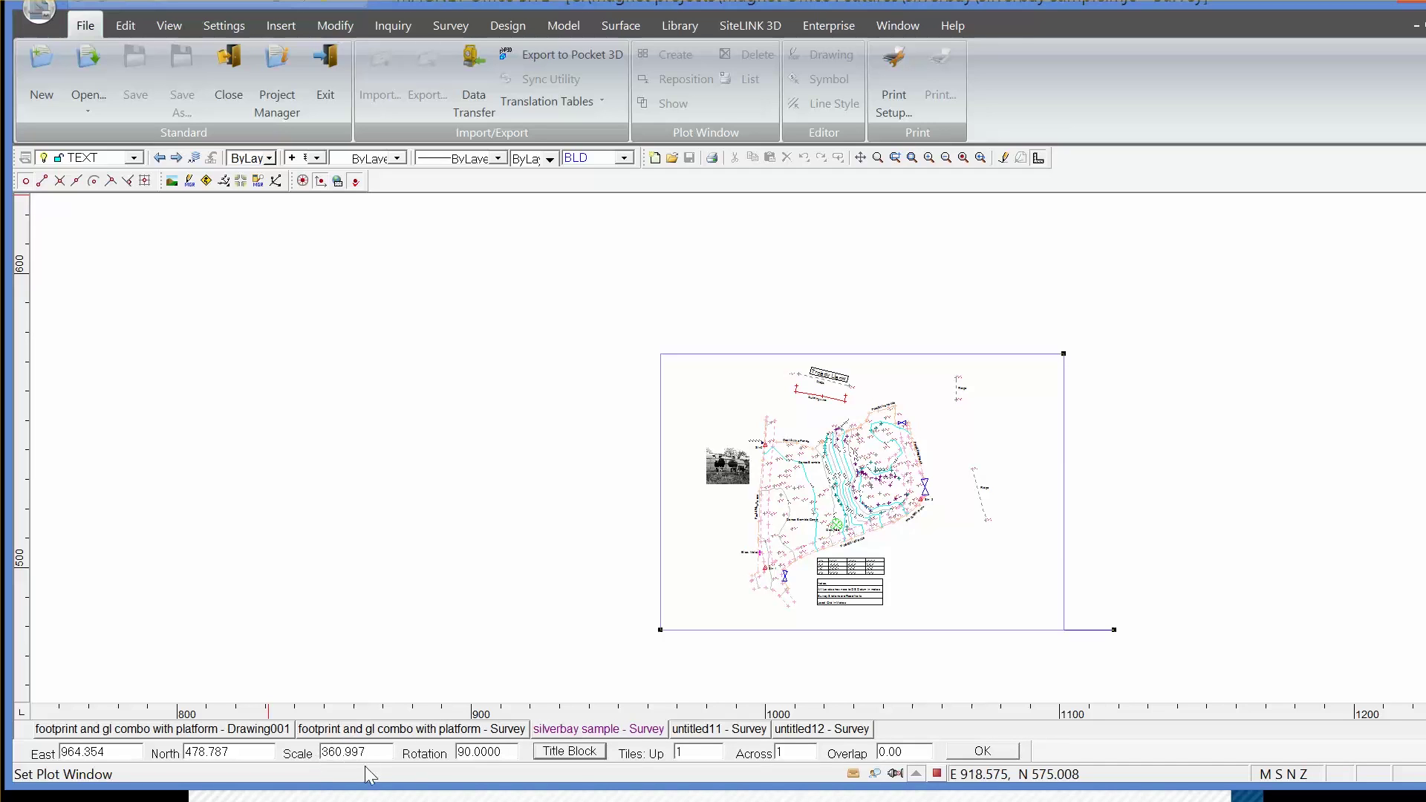
left_click_drag(371, 752, 322, 752)
type("350")
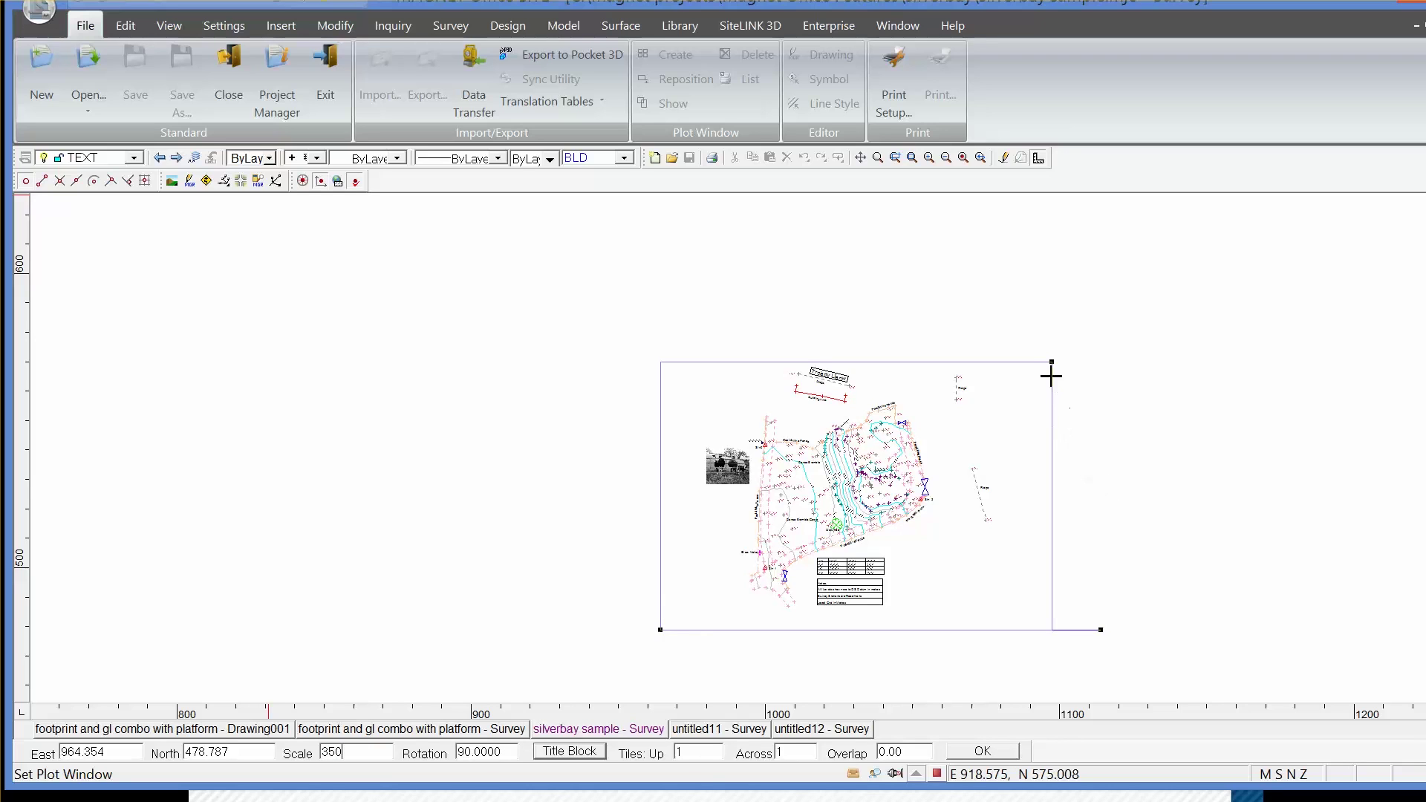
Shrink the plot window towards its origin corner and set its scale to 150
left_click_drag(1052, 363, 840, 510)
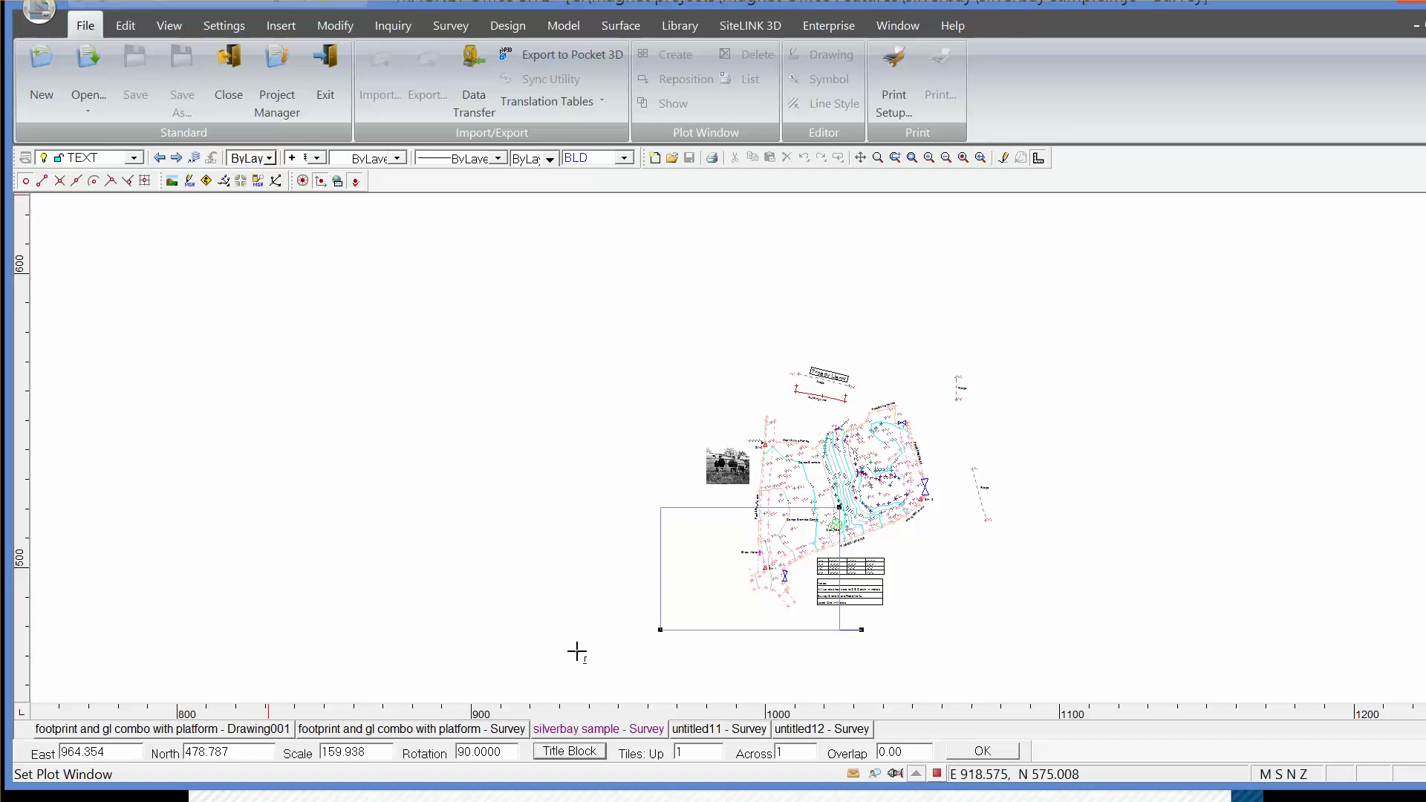
left_click(382, 753)
left_click_drag(381, 752, 318, 752)
type("150")
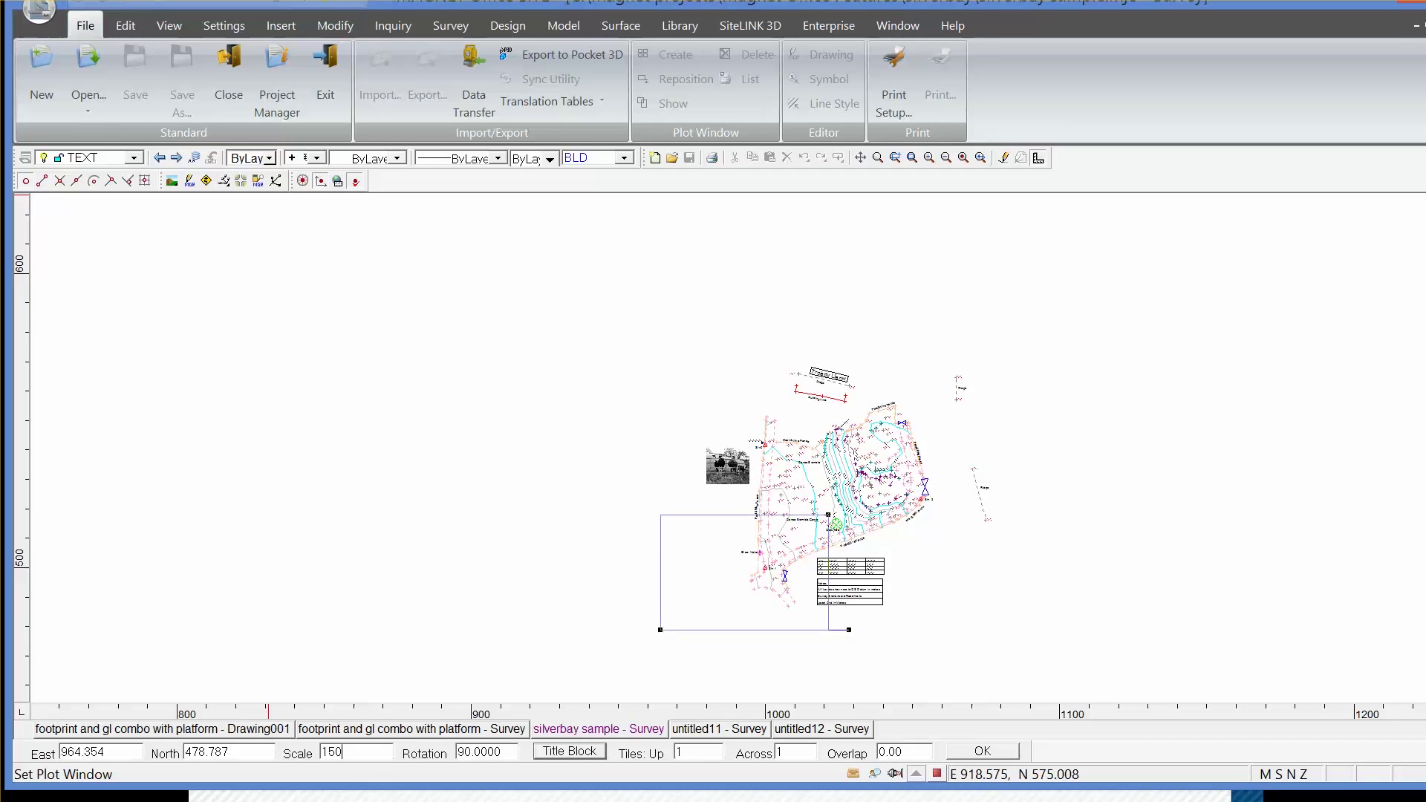
Tile the plot window 3 up and 2 across with an overlap of 10
left_click(687, 751)
type("3")
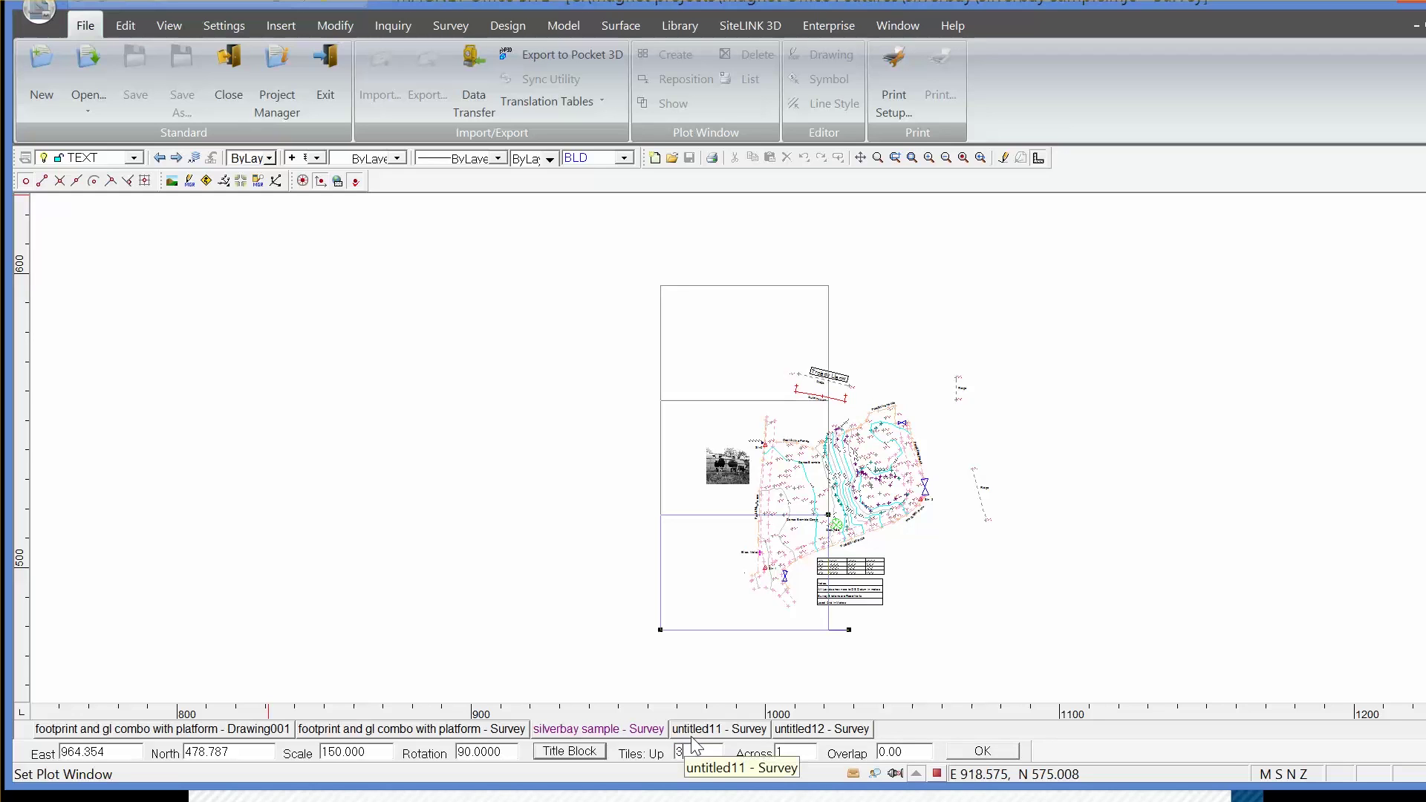
left_click_drag(806, 753, 776, 754)
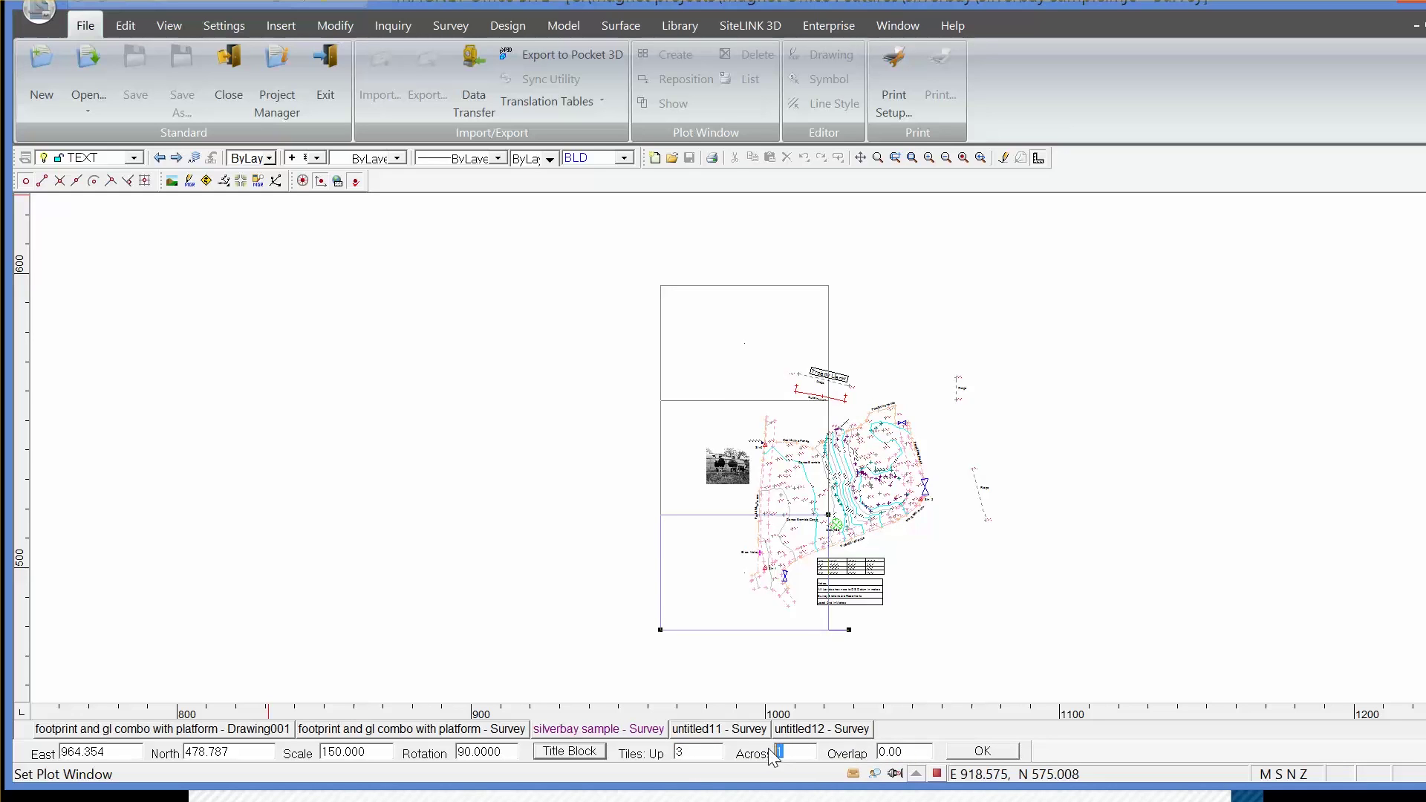
type("2")
left_click_drag(913, 750, 863, 748)
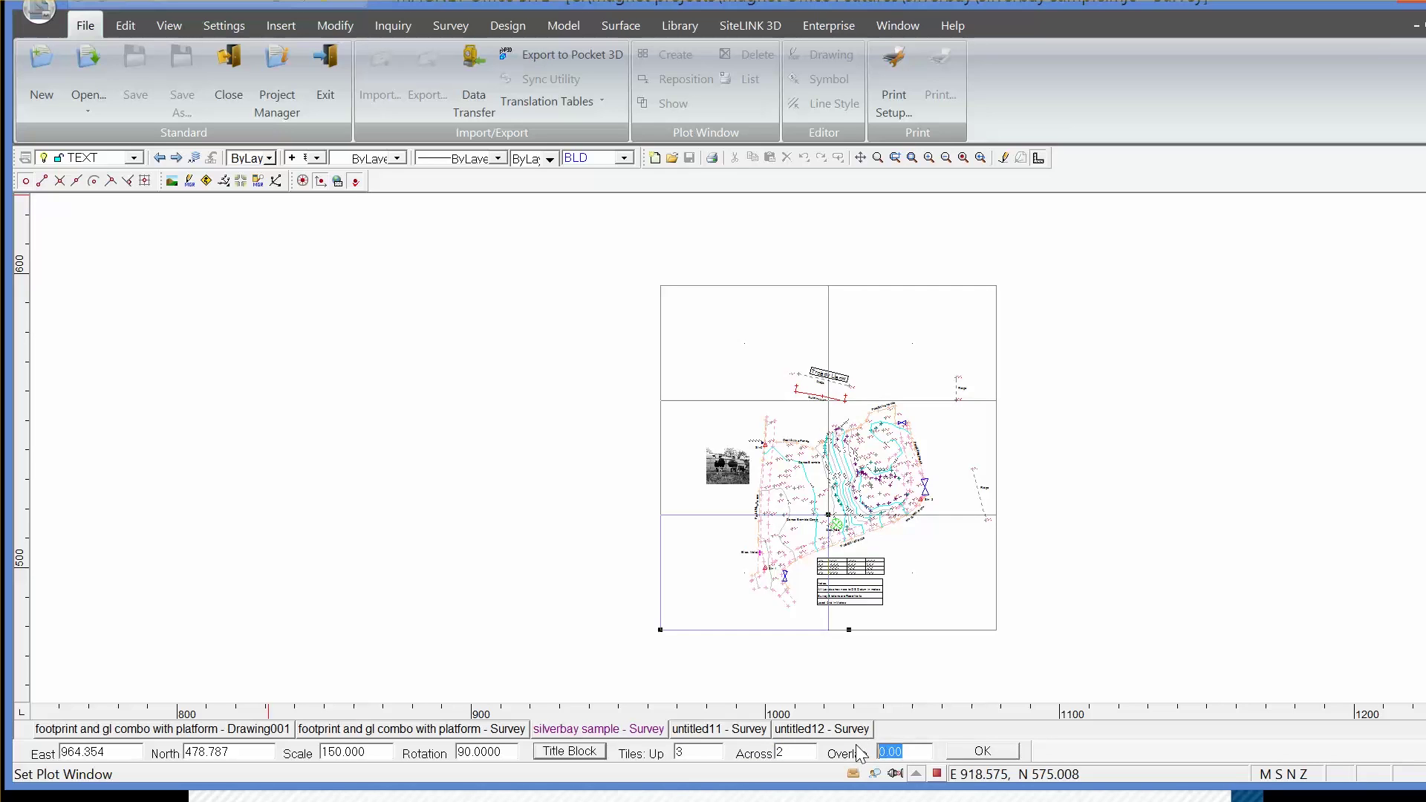
type("10")
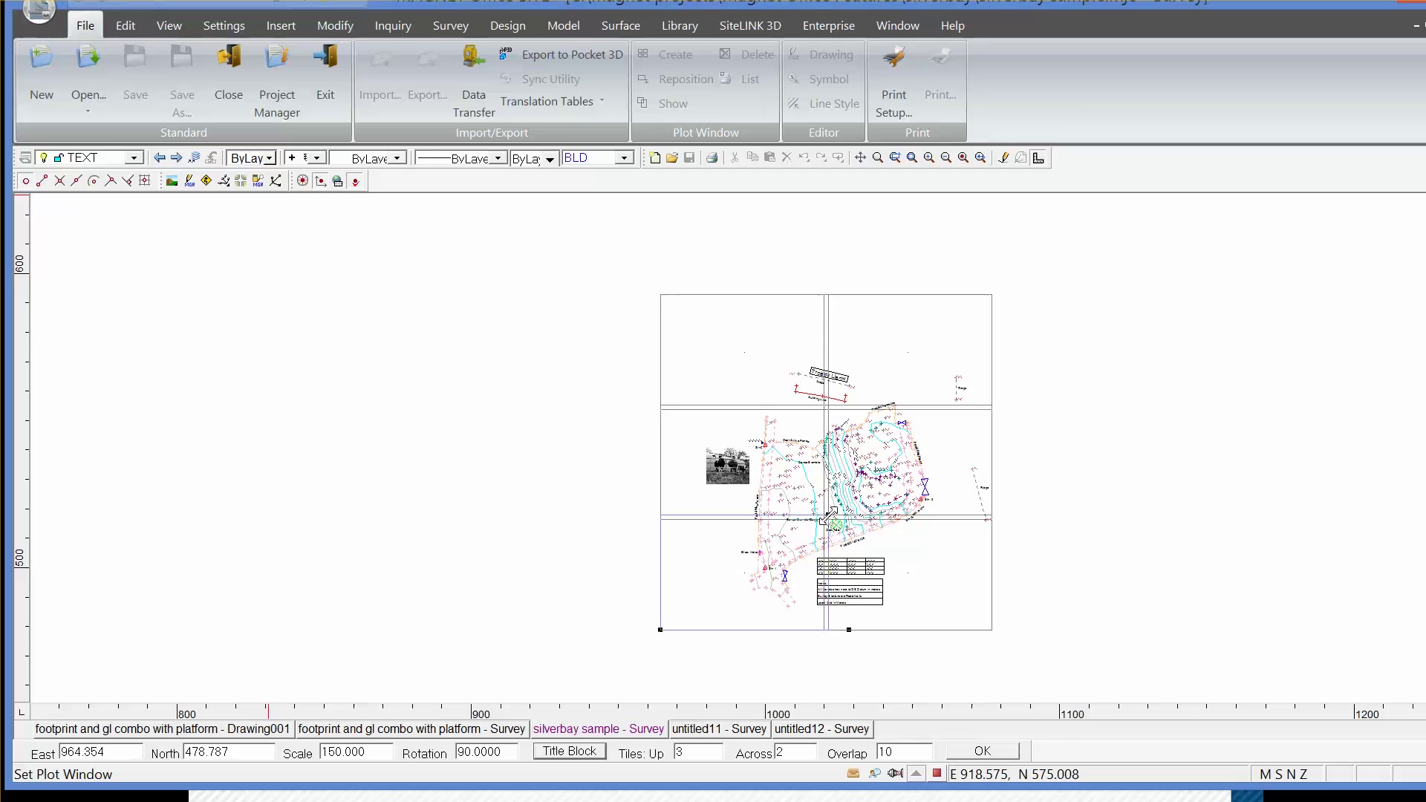
key("Return")
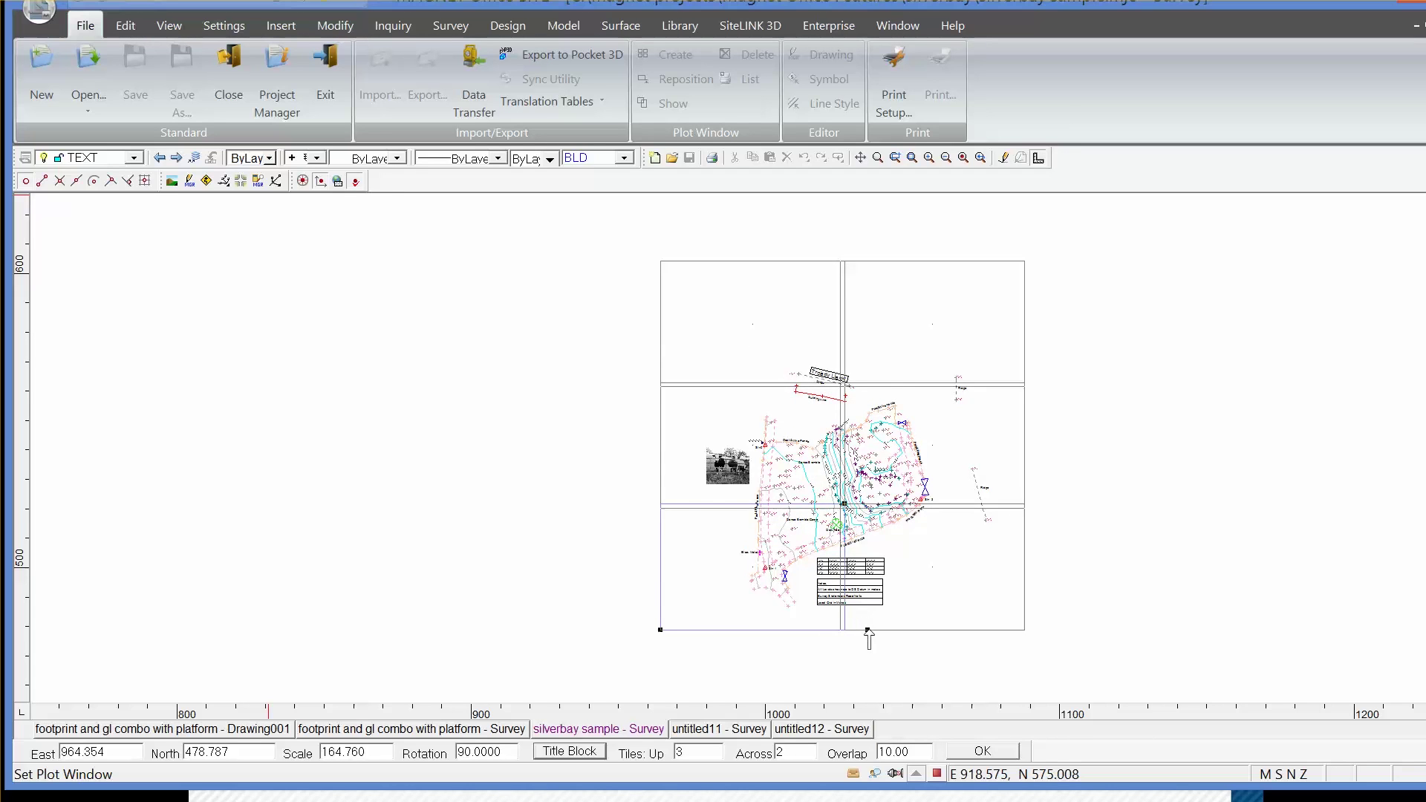
Rotate the plot window slightly to about 90.59 and set its scale to 350
left_click_drag(867, 631, 872, 628)
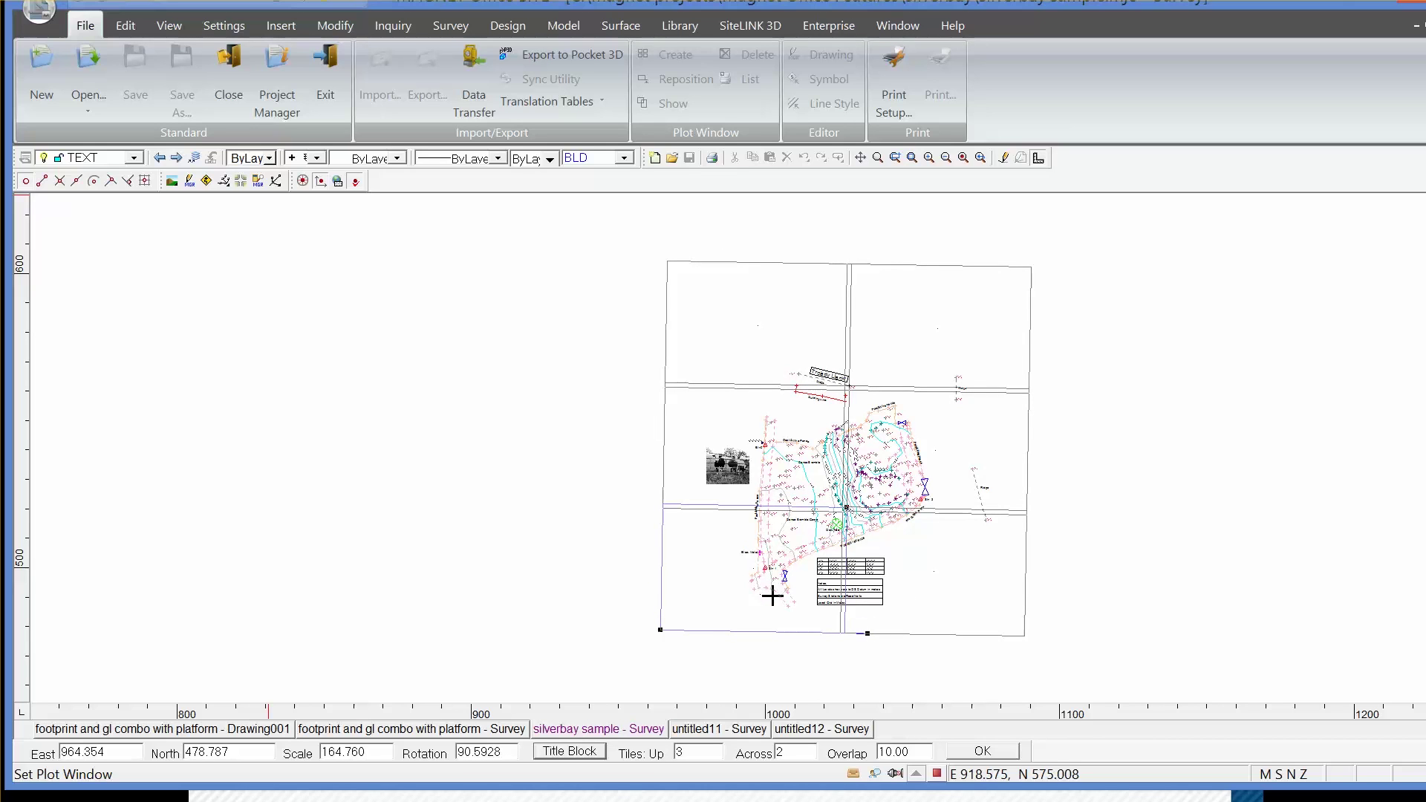
left_click_drag(378, 752, 299, 756)
type("350")
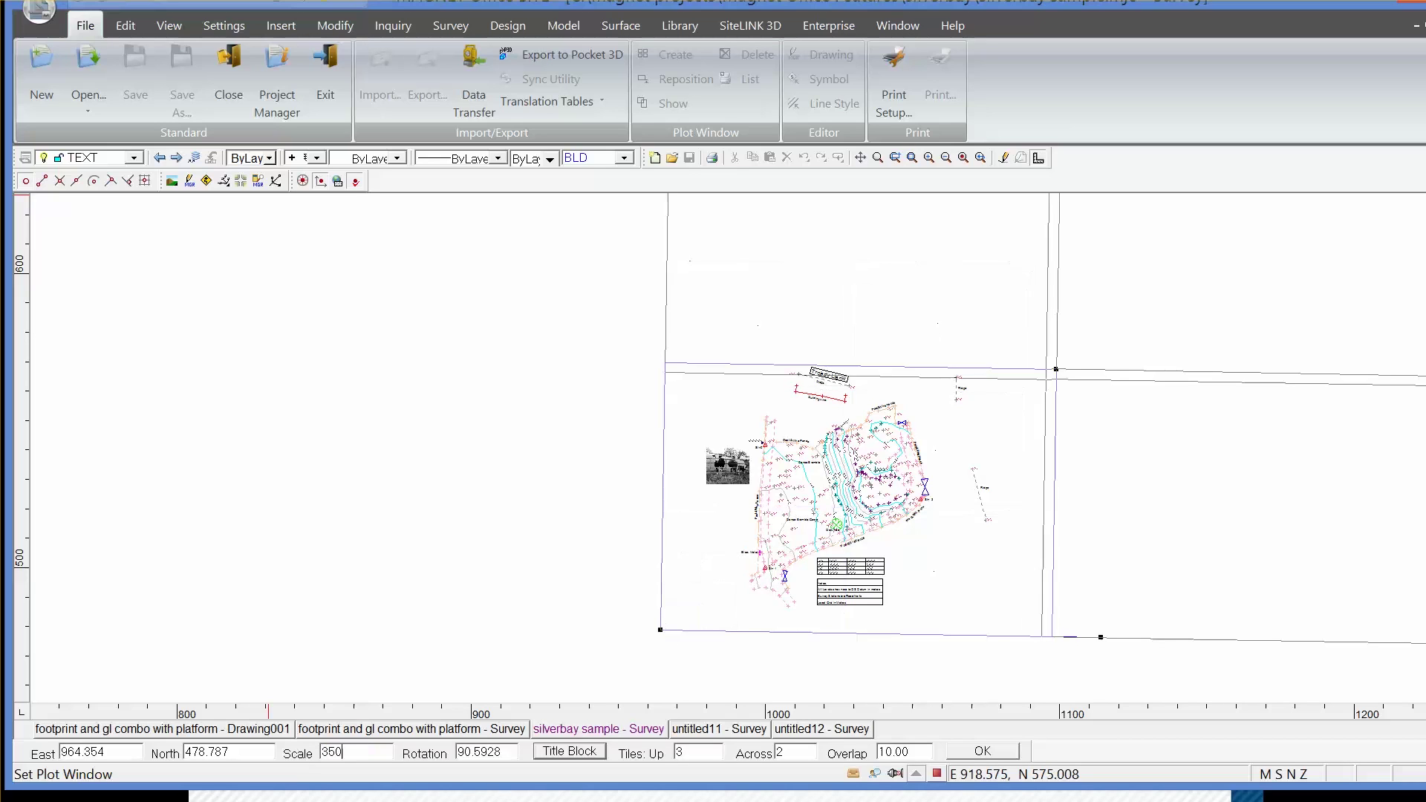
Set the plot window to 1 tile up, 1 across and a rotation of 90, and accept it to generate the drawing
left_click(678, 752)
type("1")
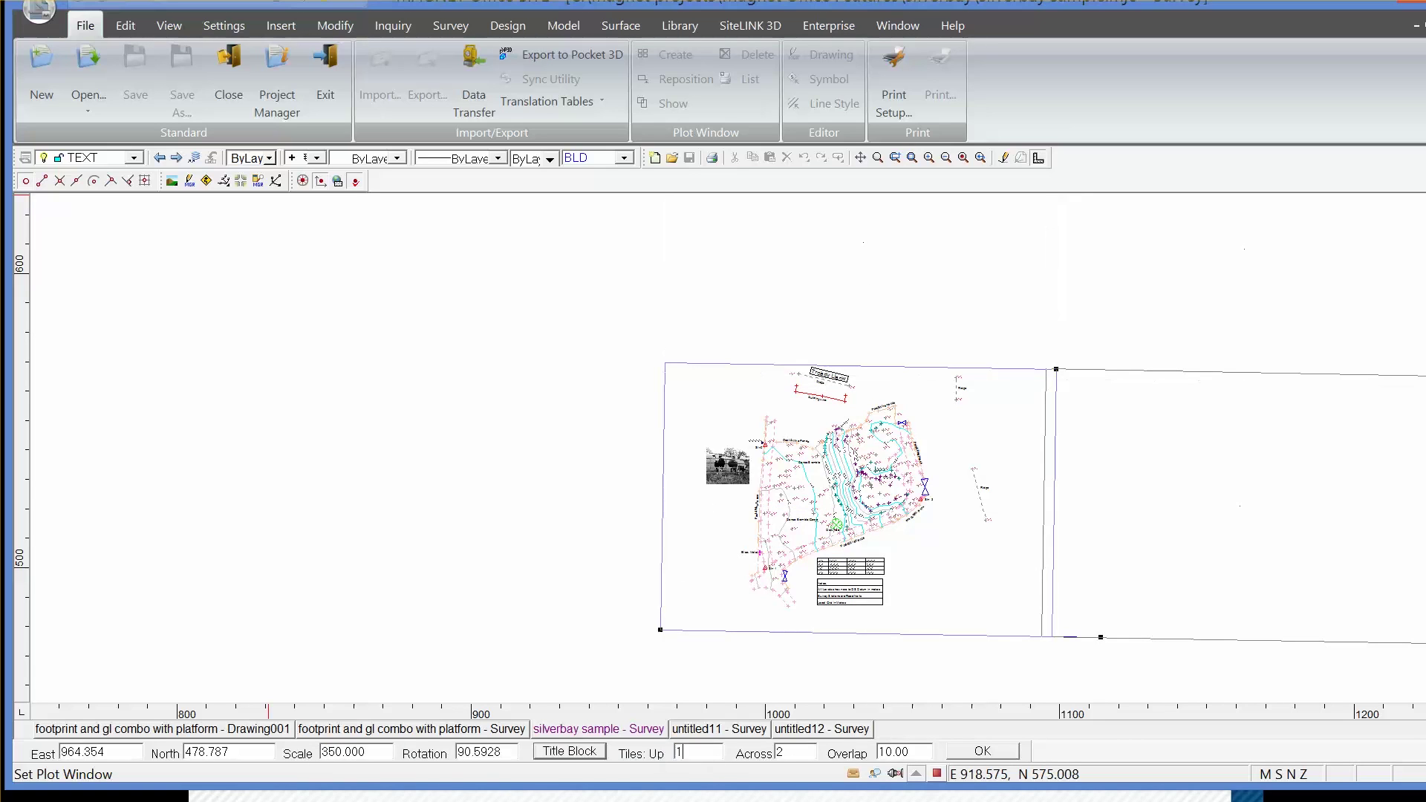
left_click(780, 752)
type("1")
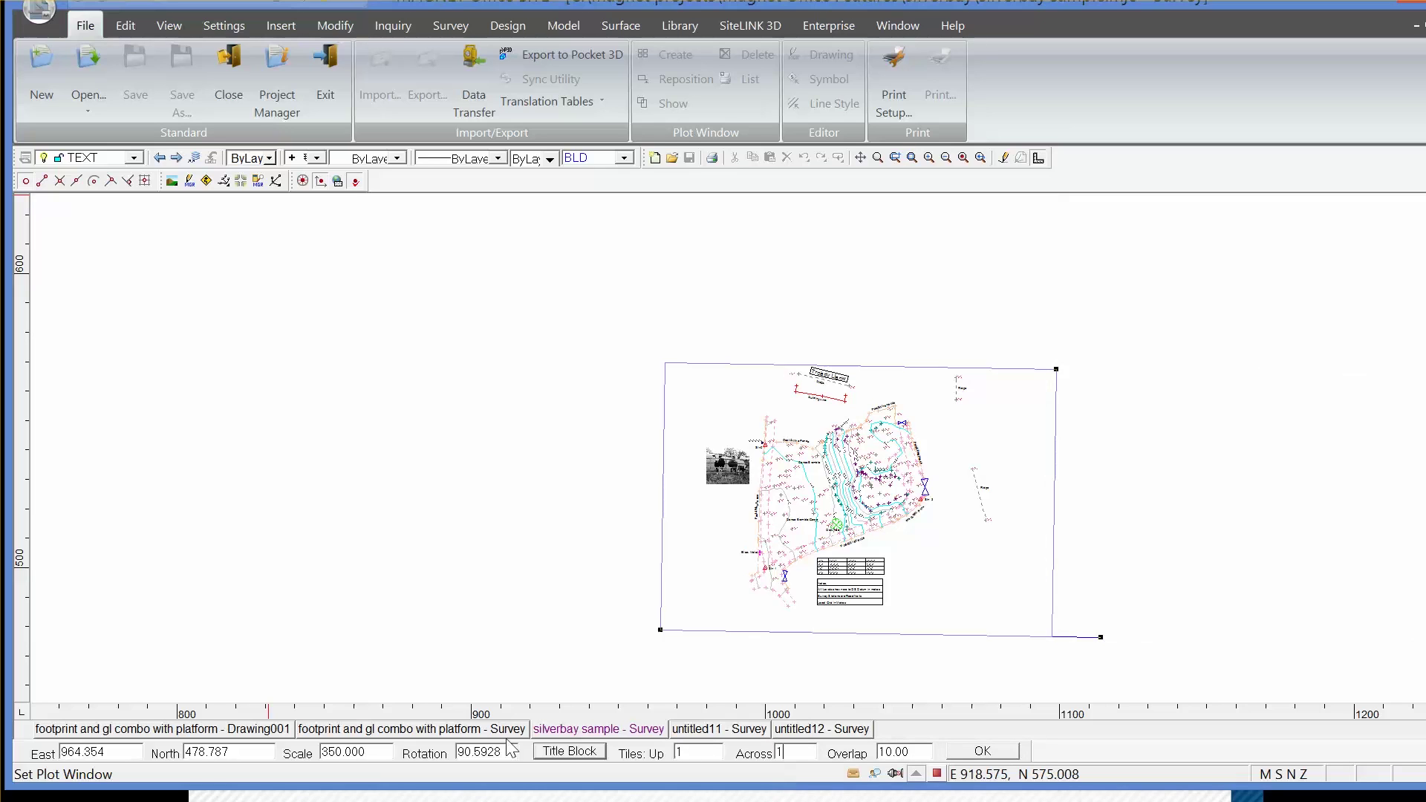
left_click_drag(510, 753, 444, 750)
type("90")
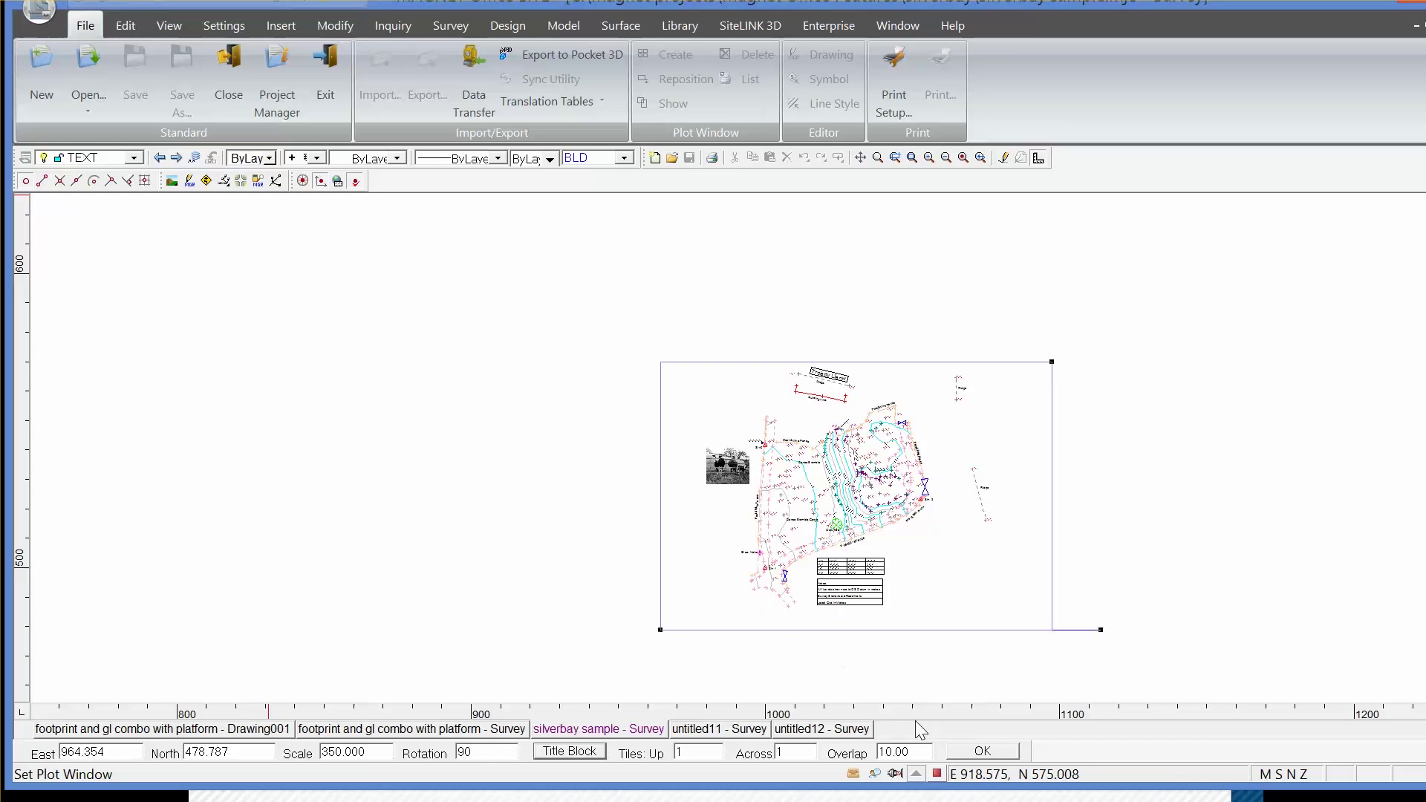
left_click(967, 754)
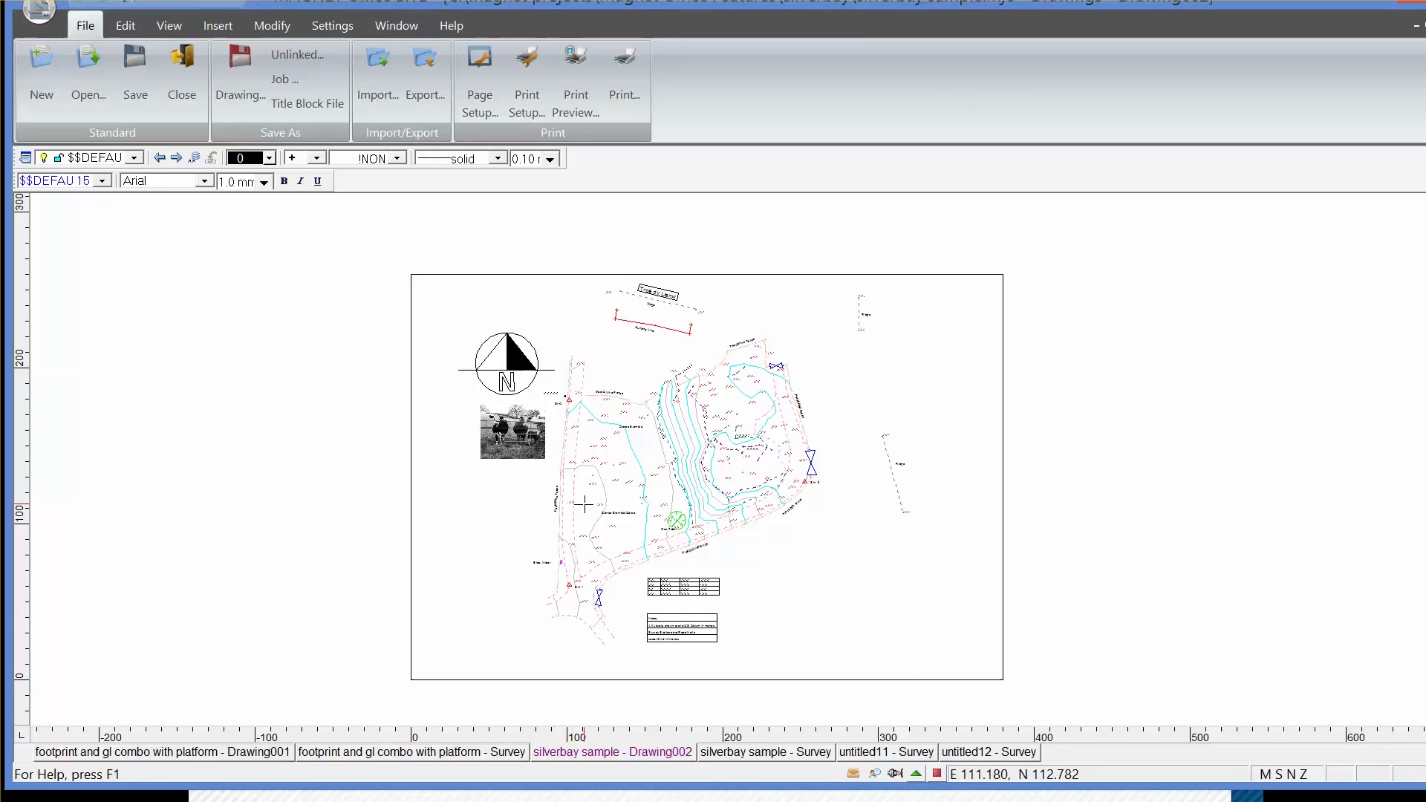
Turn on grids in the drawing's plot settings and set the grid marker to Grid Ticks and Crosses
left_click(938, 775)
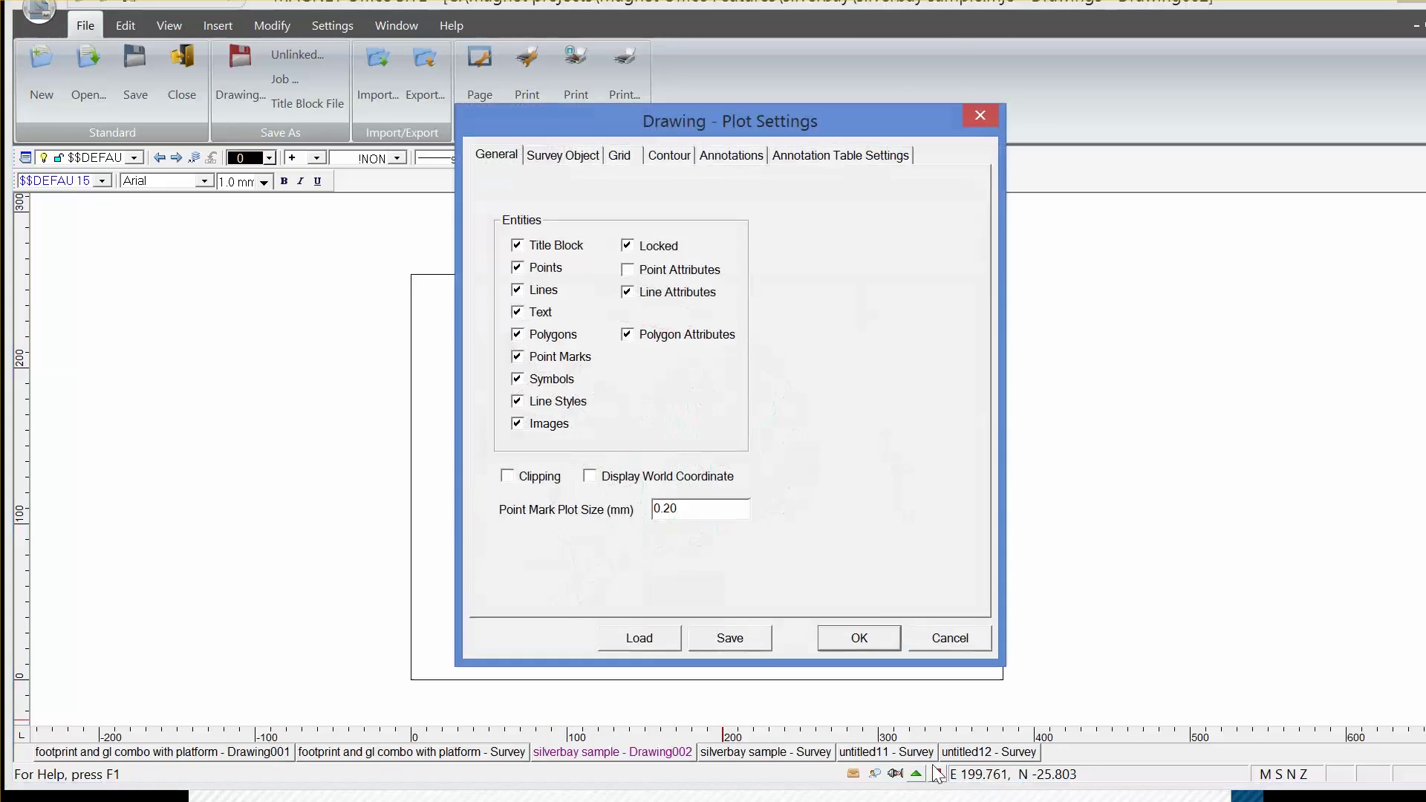
left_click(568, 159)
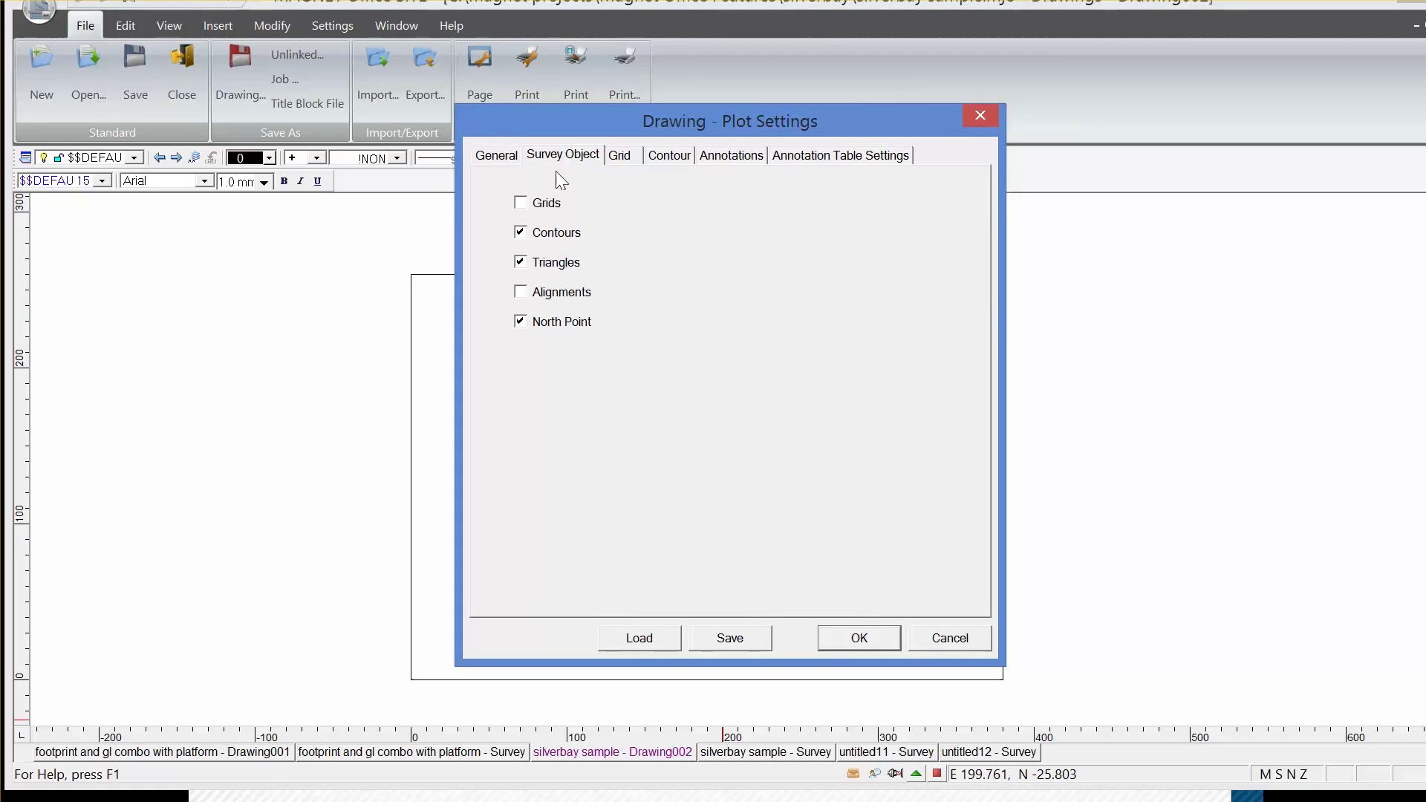
left_click(519, 203)
left_click(619, 157)
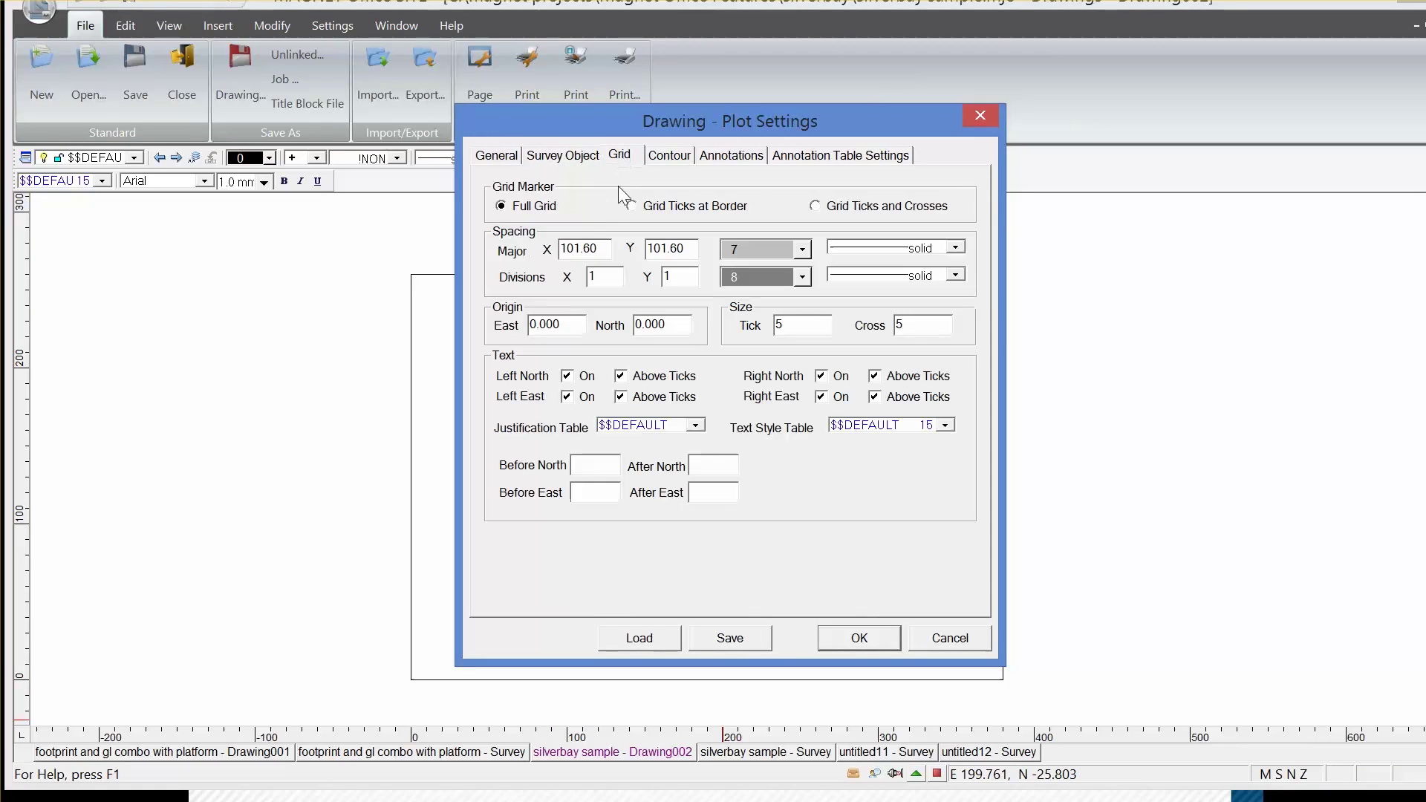
left_click(845, 208)
left_click(843, 639)
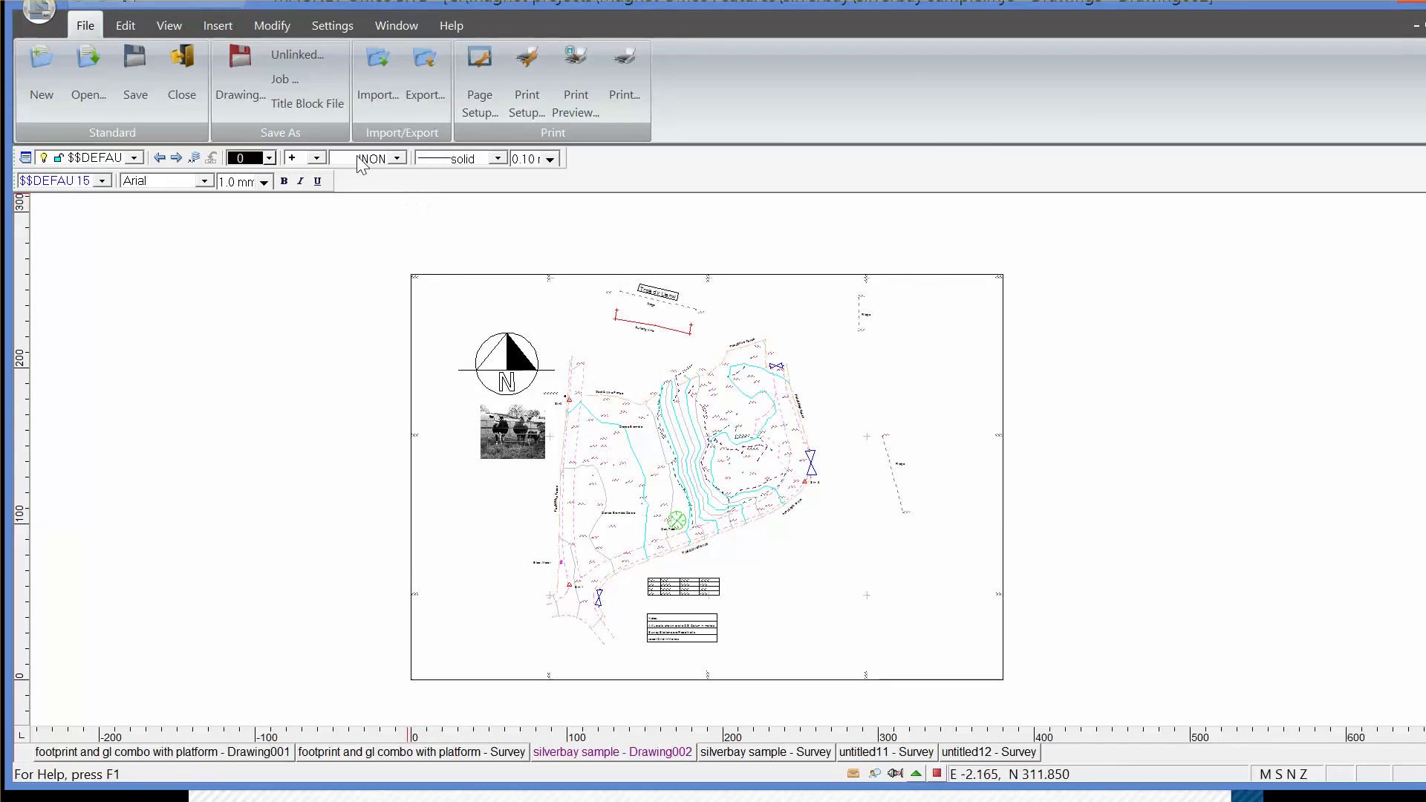
Insert a bar scale with minor division labels and double blocks in the sheet's lower-right area, beside the text tables
left_click(223, 28)
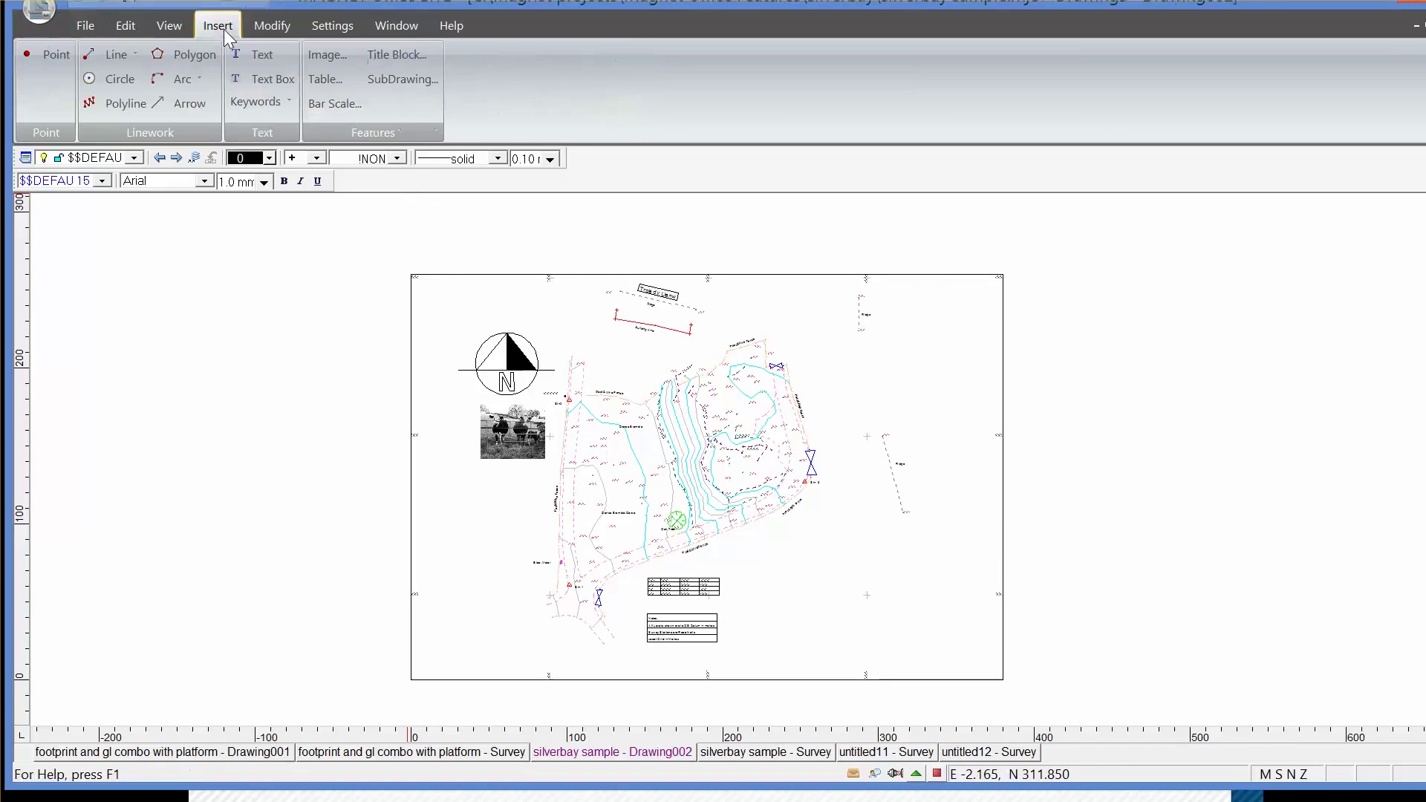
left_click(323, 100)
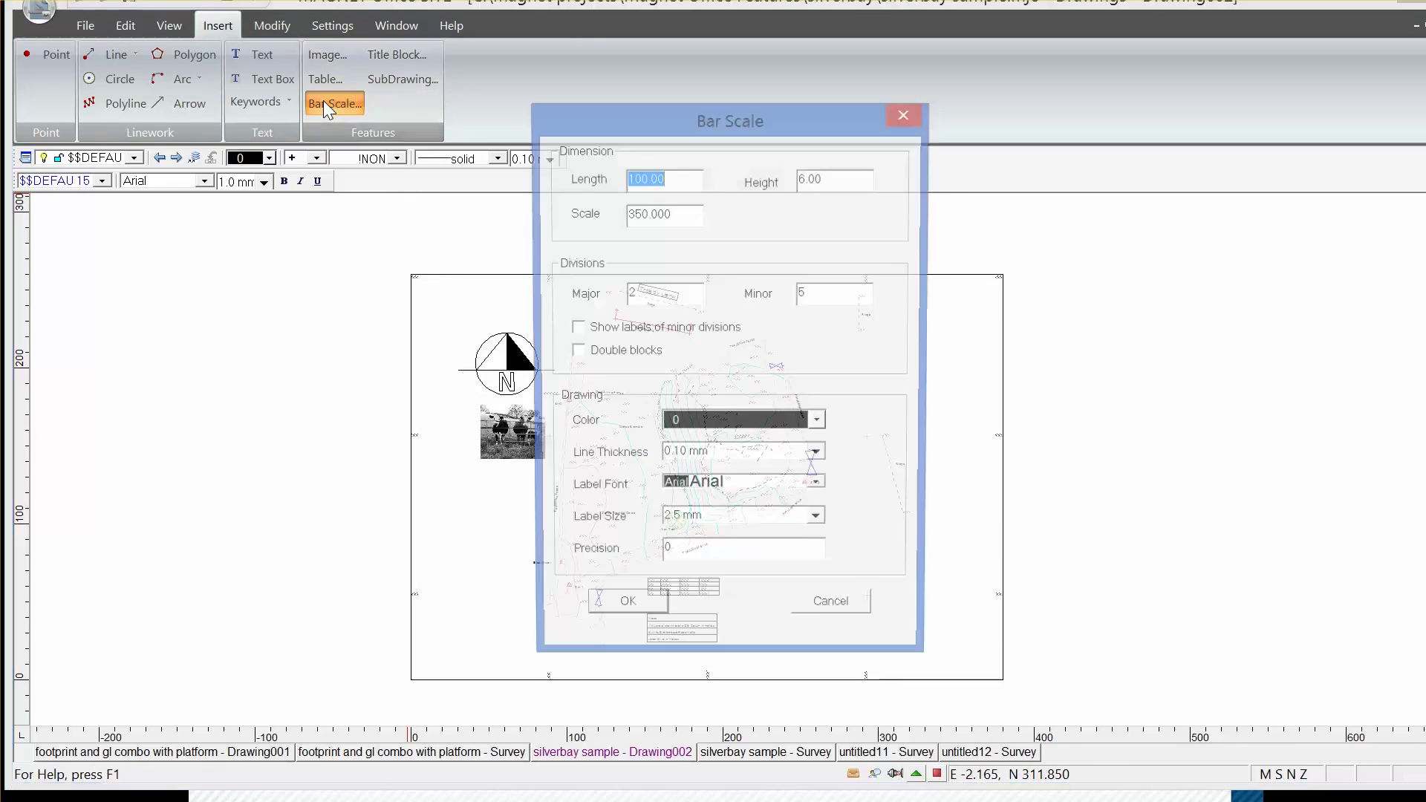
left_click(575, 329)
left_click(575, 352)
left_click(613, 613)
left_click(762, 631)
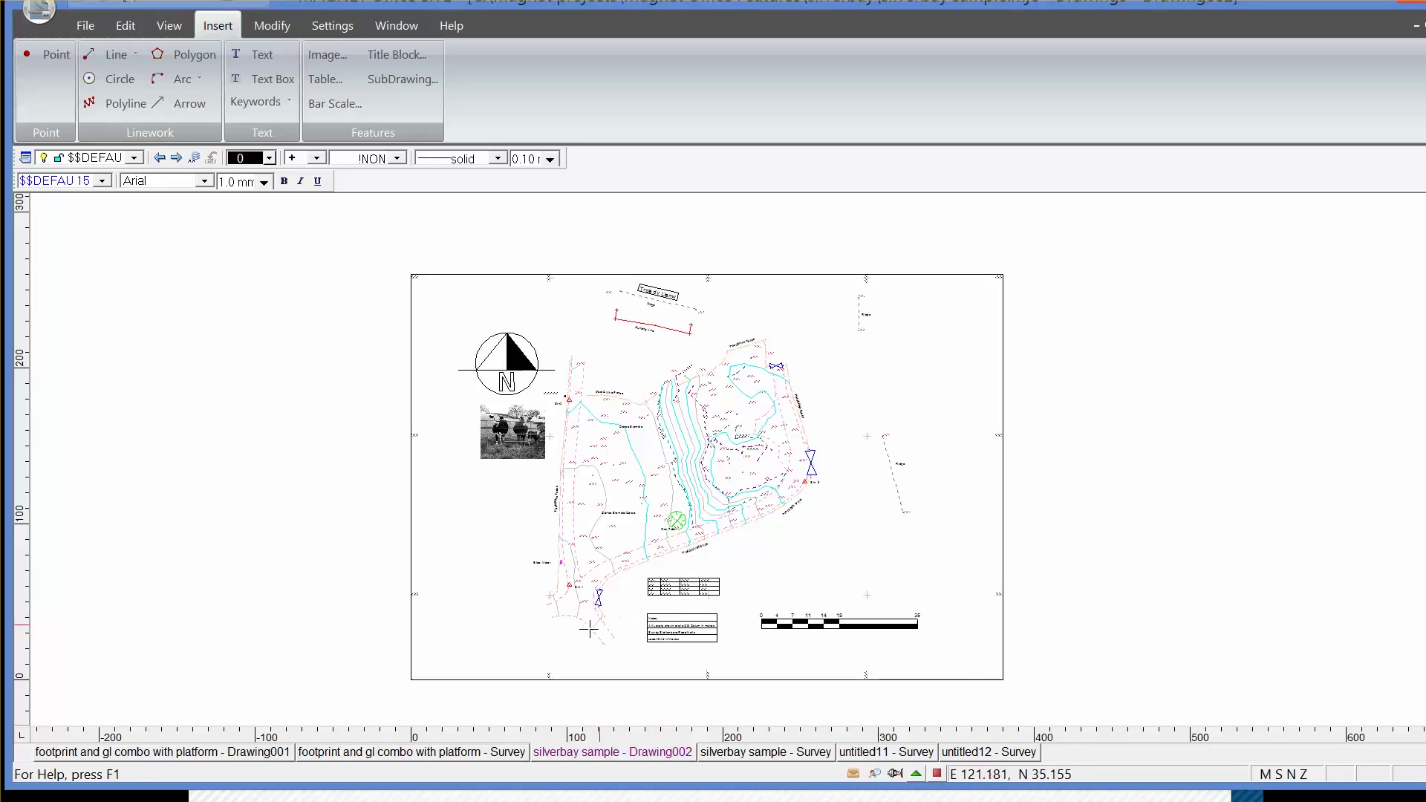
Switch to the footprint and gl combo with platform survey and examine the platform design over the ground mesh
left_click(330, 754)
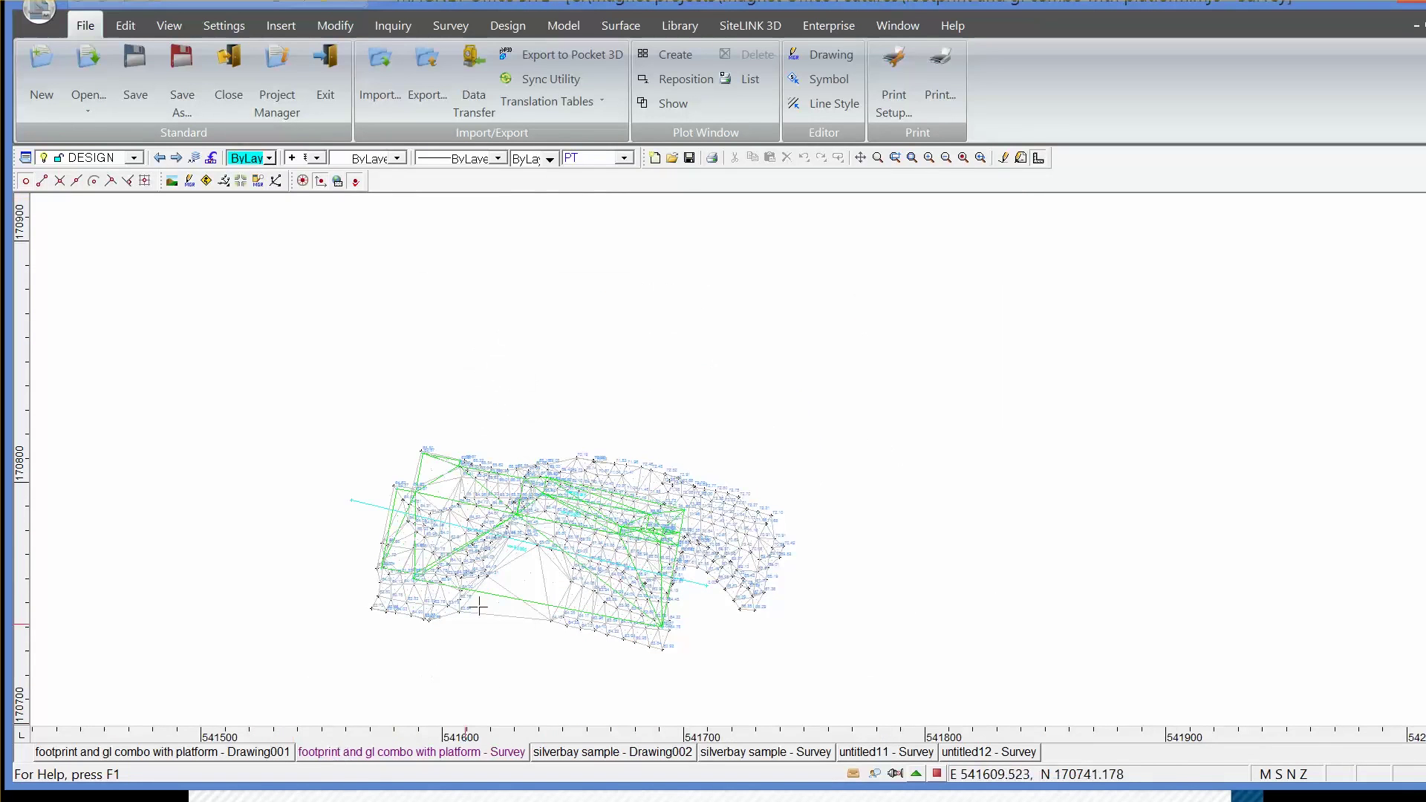
scroll(557, 536, "up", 3)
mouse_move(557, 536)
middle_mouse_down()
mouse_move(653, 376)
mouse_move(675, 413)
middle_mouse_up()
scroll(687, 427, "up", 1)
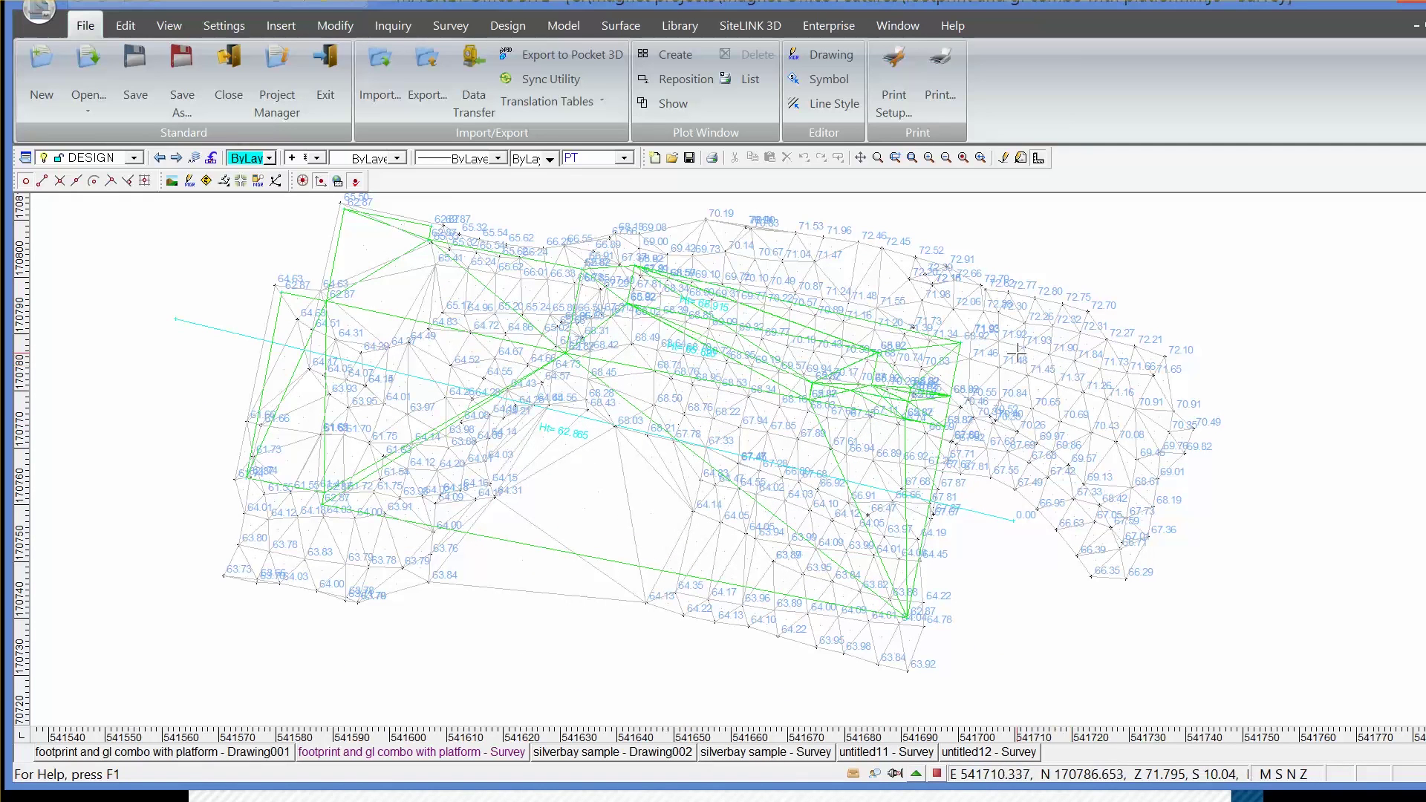
mouse_move(1017, 349)
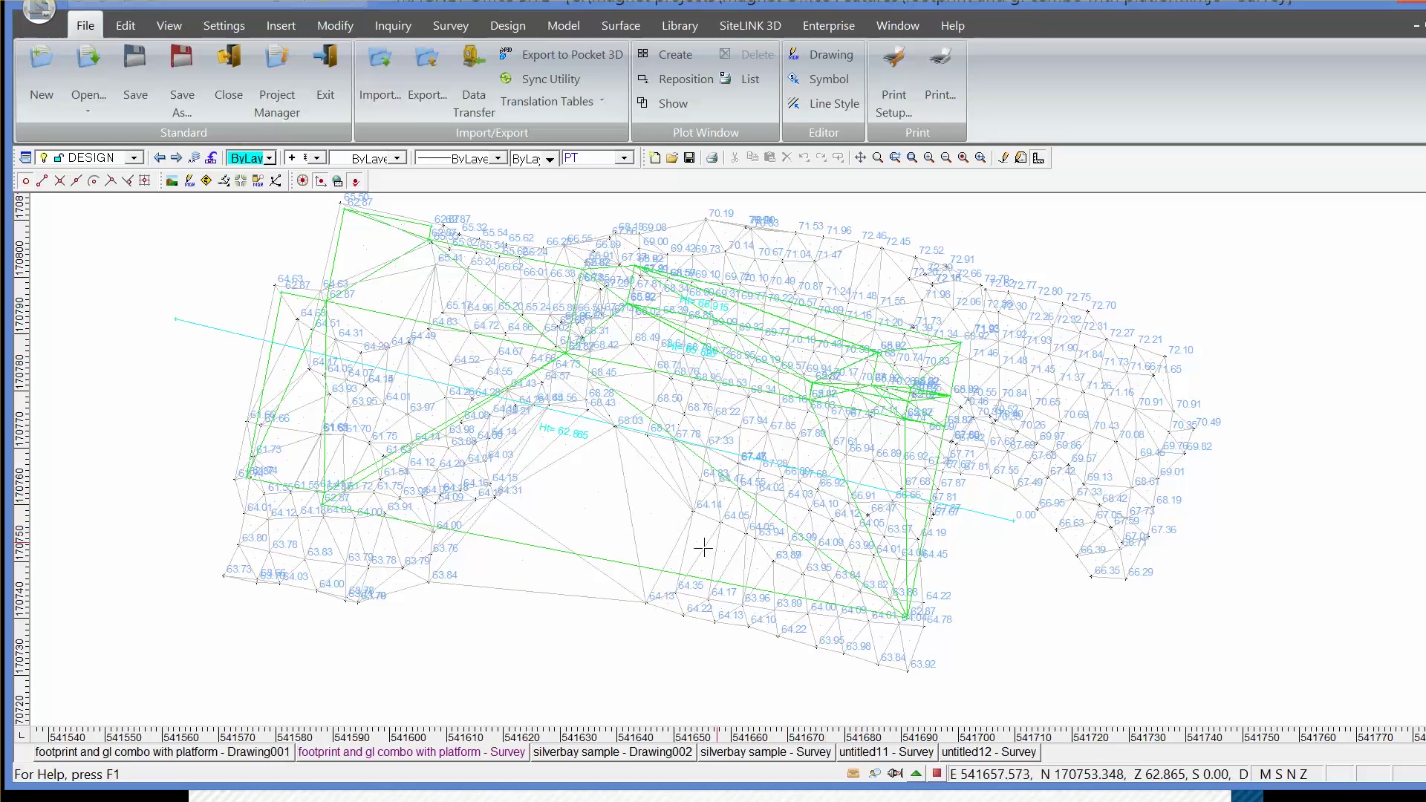
mouse_move(612, 566)
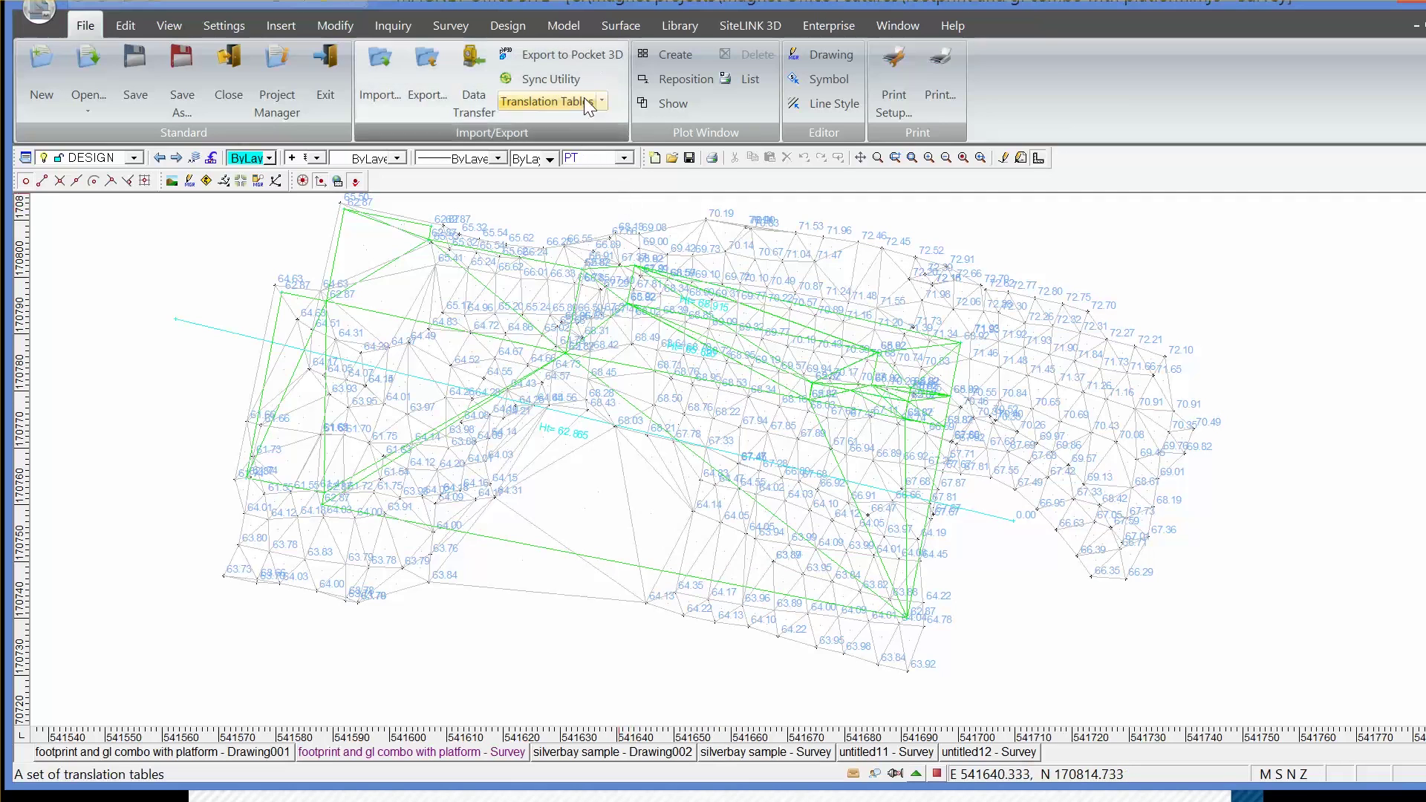
Compute standard volumes between the FOOTPRINT1 design surface and the DTM-03 natural surface, with cut areas shaded in color 24
left_click(621, 27)
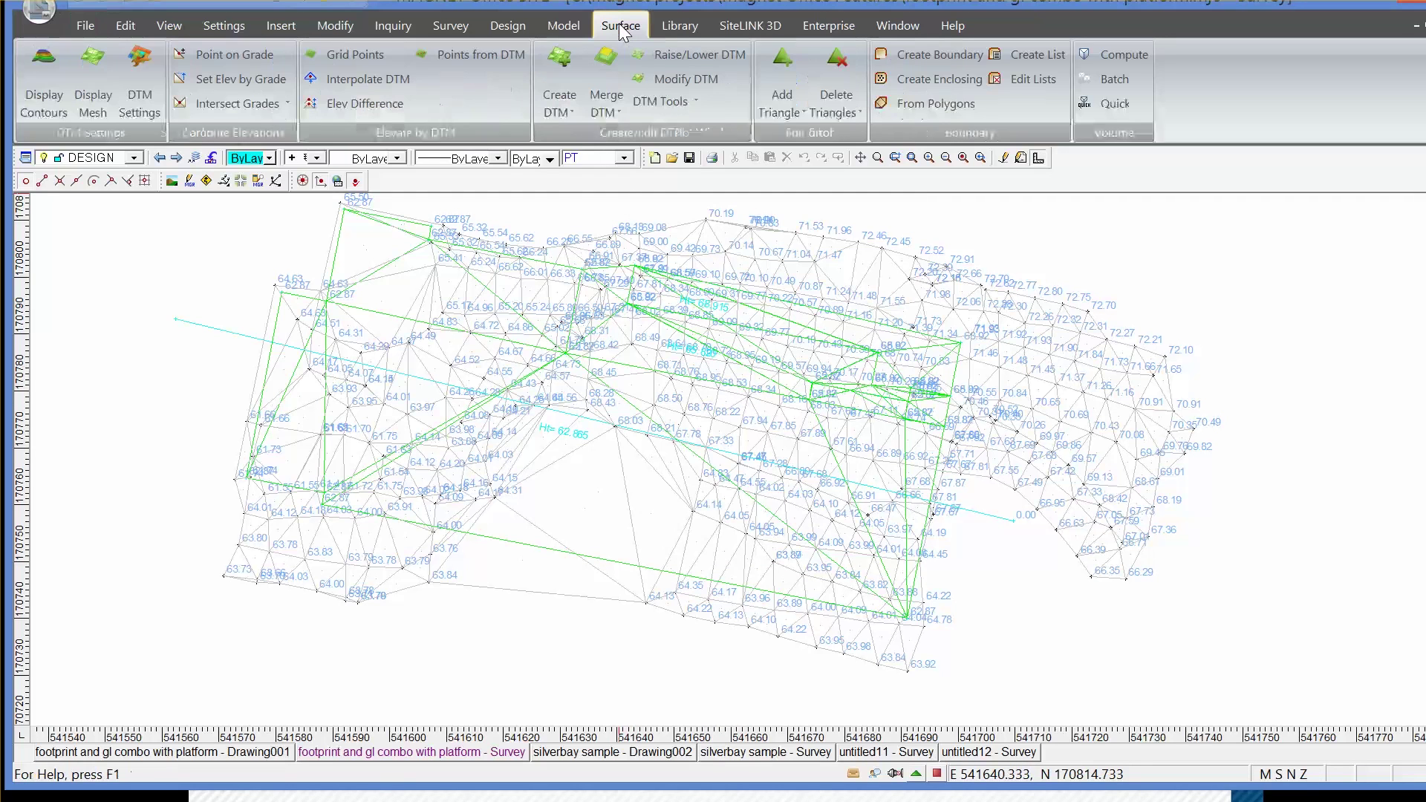
left_click(1108, 56)
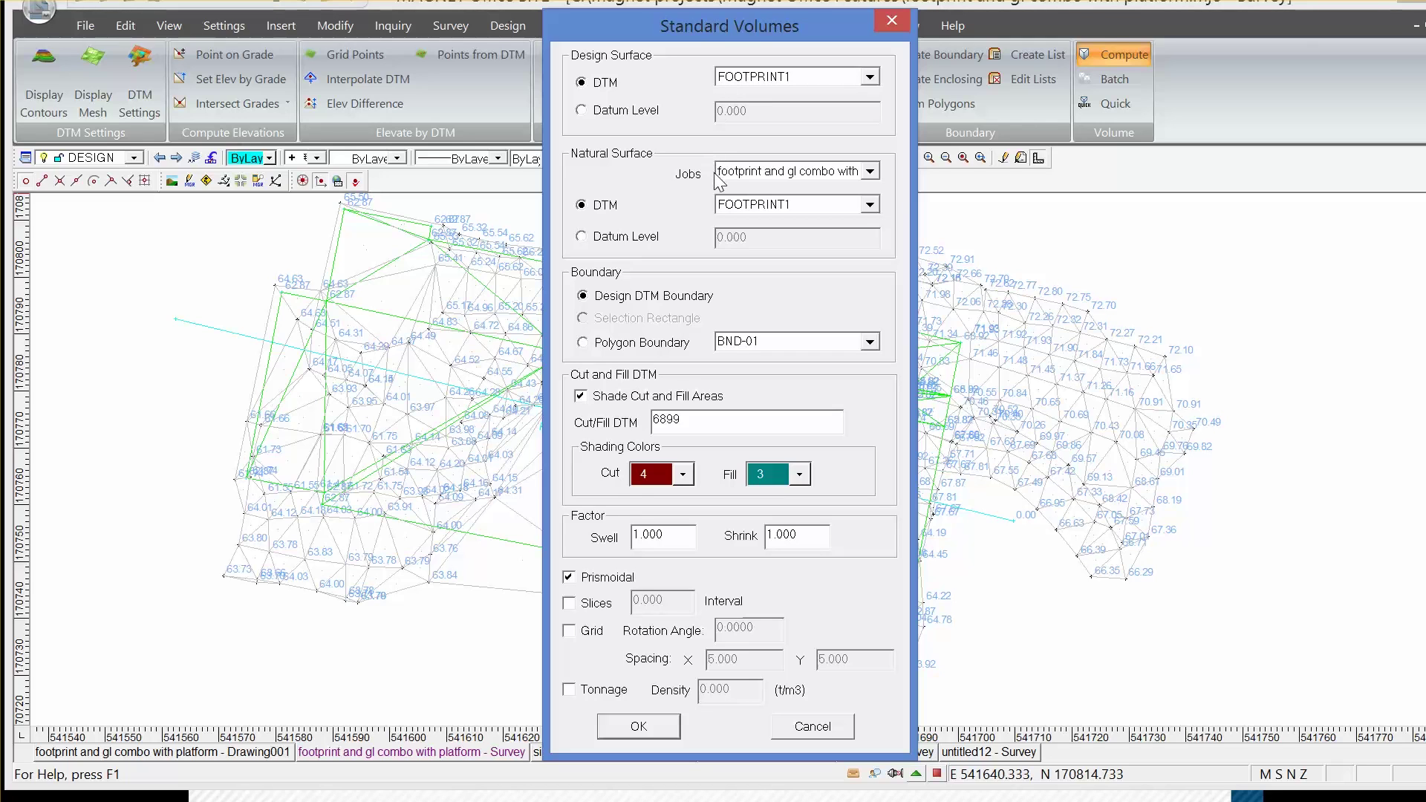
left_click(852, 210)
left_click(817, 221)
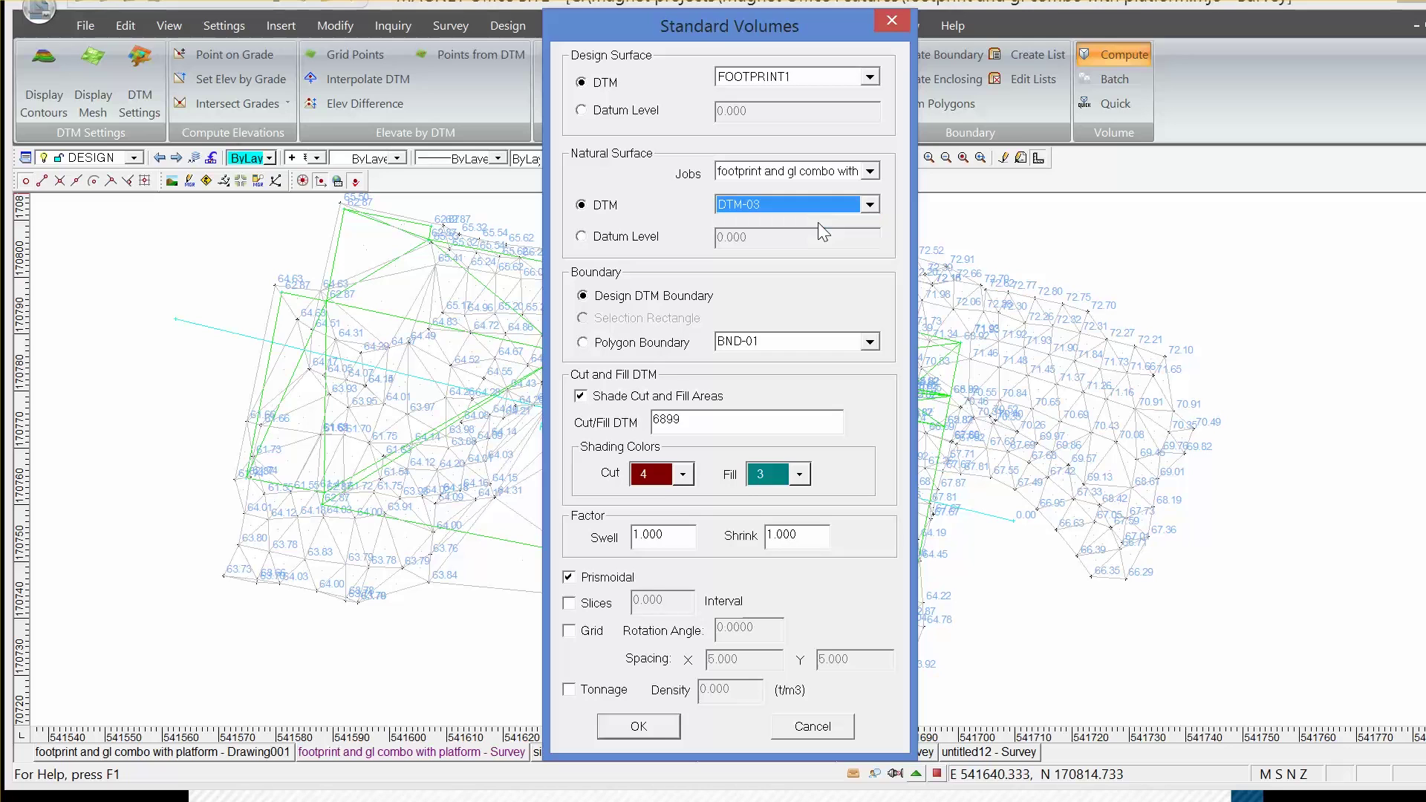
left_click(681, 475)
left_click(655, 278)
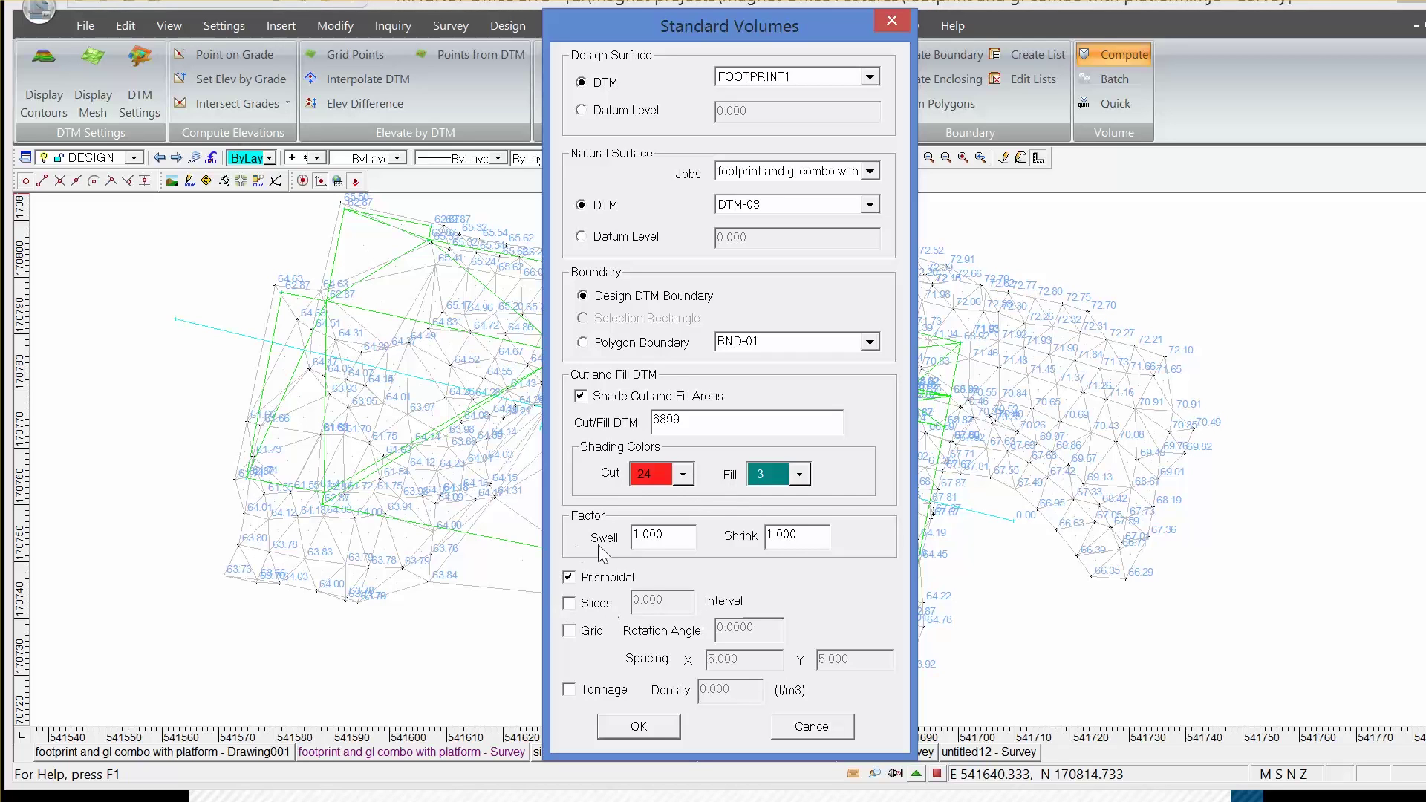
left_click(626, 725)
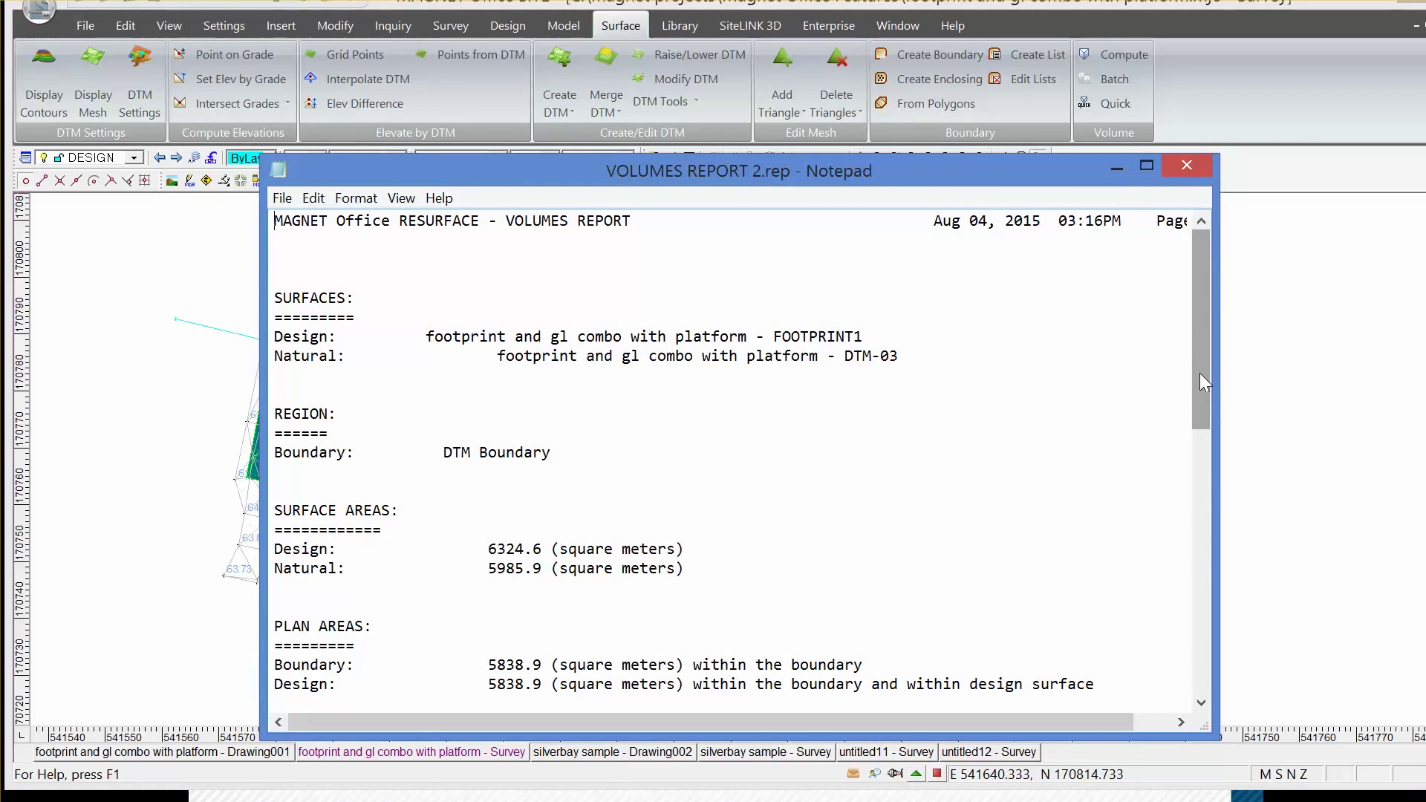
Review the cut and fill figures in the volumes report, and minimise it to view the shaded areas
left_click_drag(1200, 373, 1210, 653)
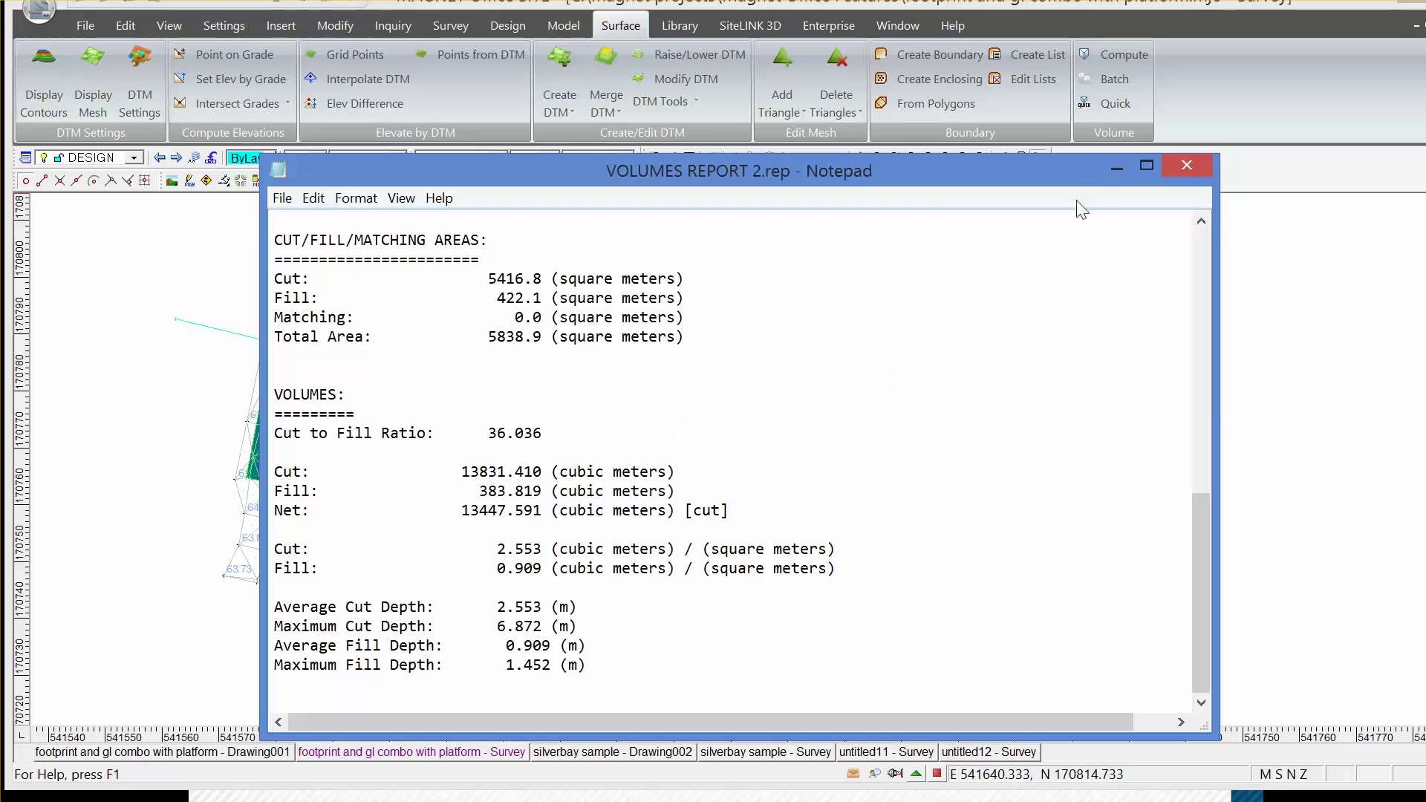
left_click(1116, 165)
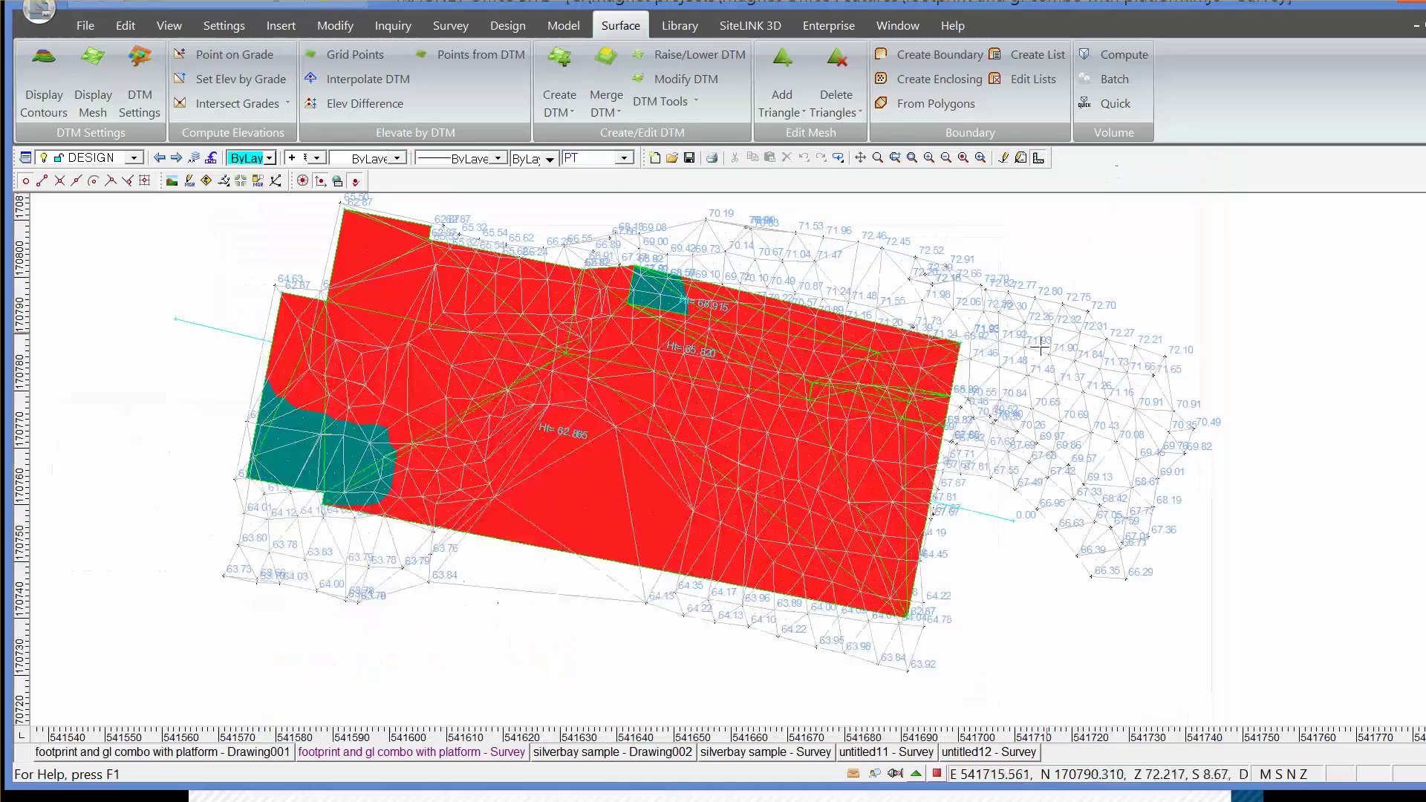
scroll(1025, 368, "down", 3)
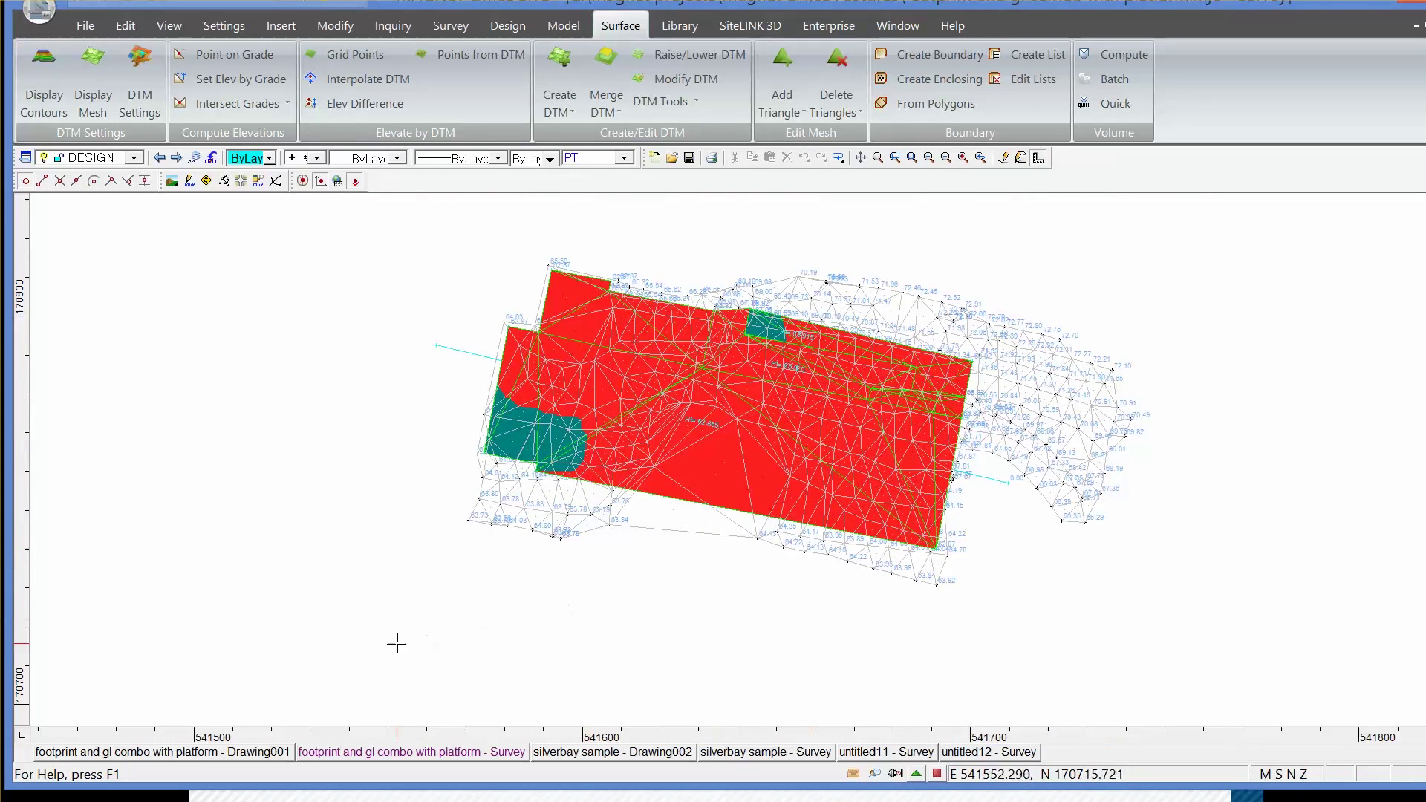
Select the whole shaded site and open it in a 3D view with the FOOTPRINT1 and DTM-03 surfaces and the linework
left_click_drag(397, 643, 1228, 194)
right_click(997, 336)
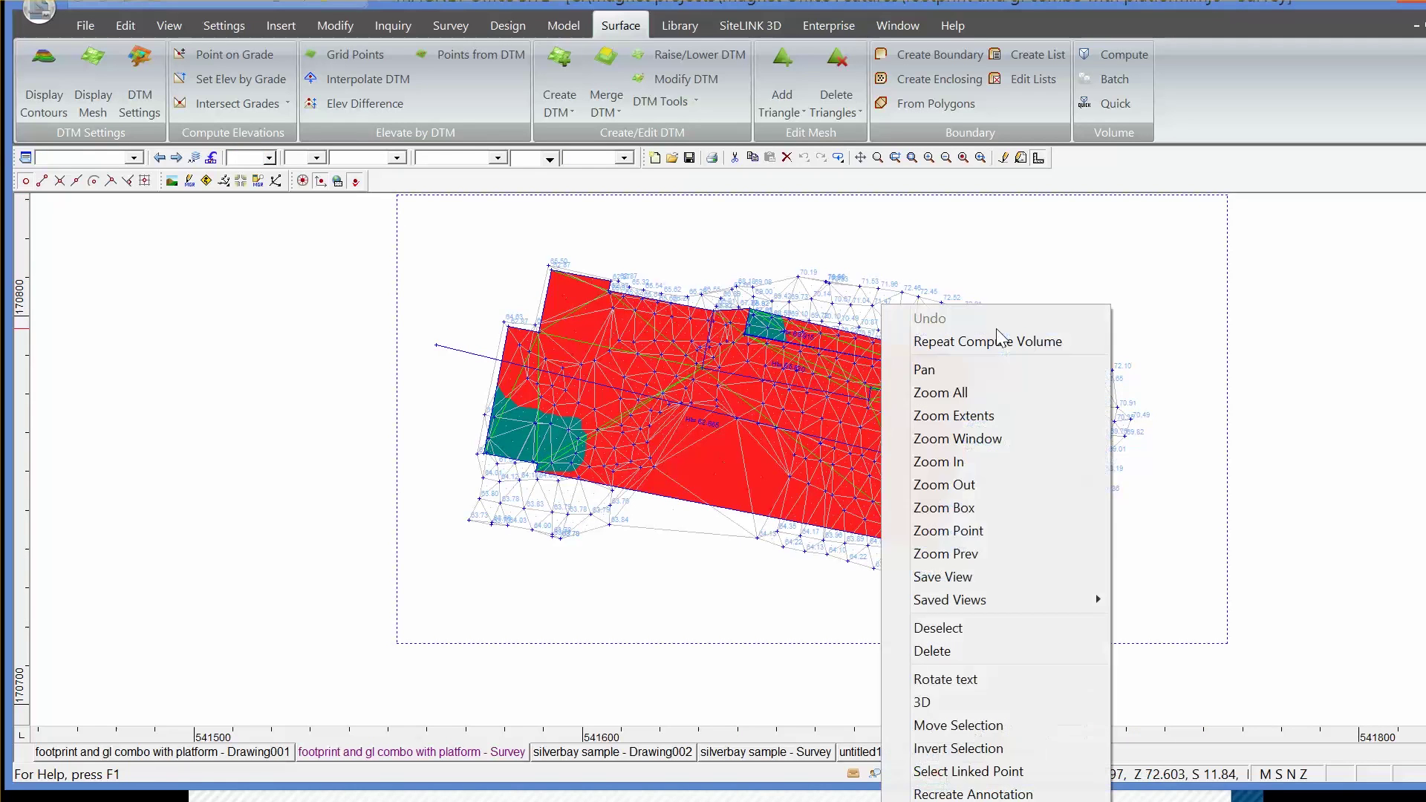
left_click(917, 704)
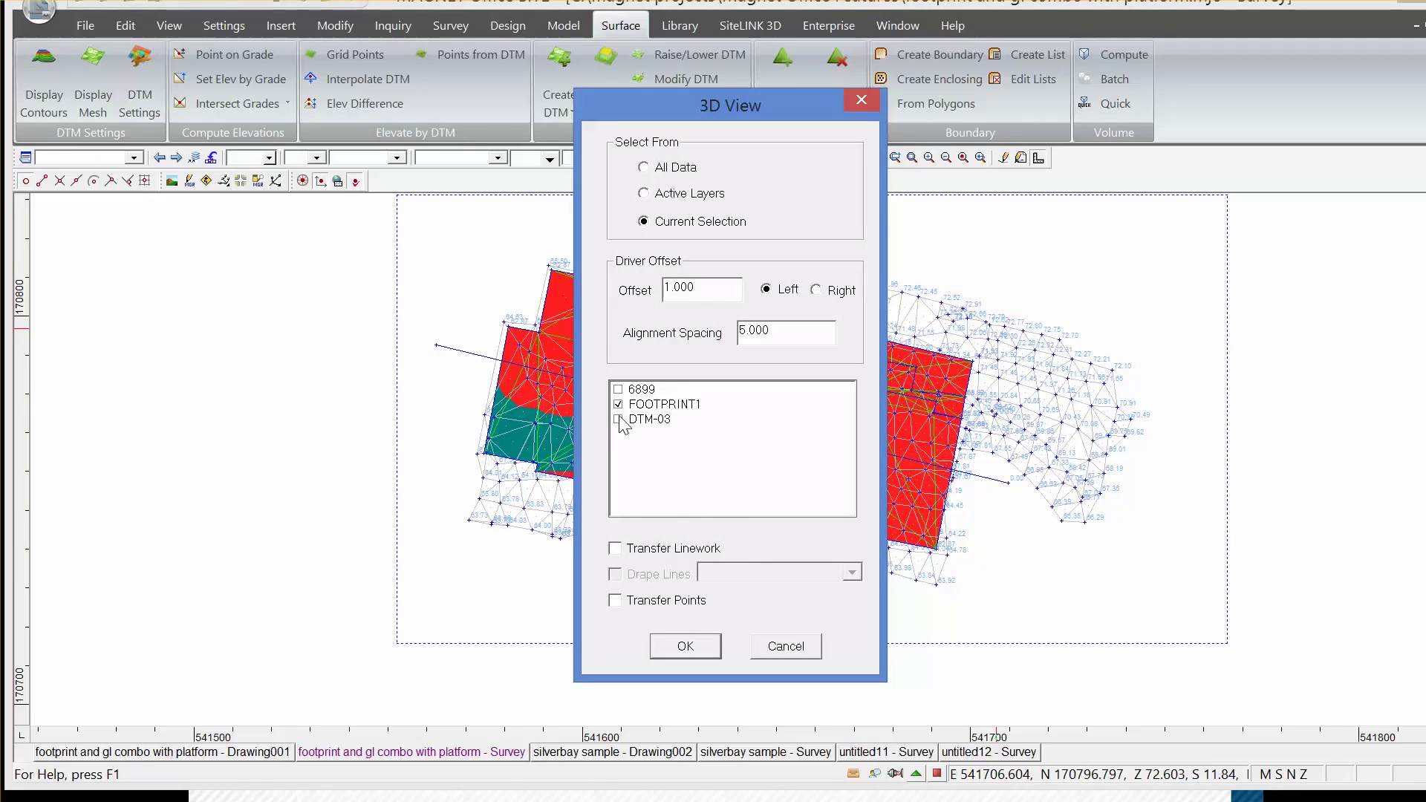
left_click(615, 549)
left_click(683, 646)
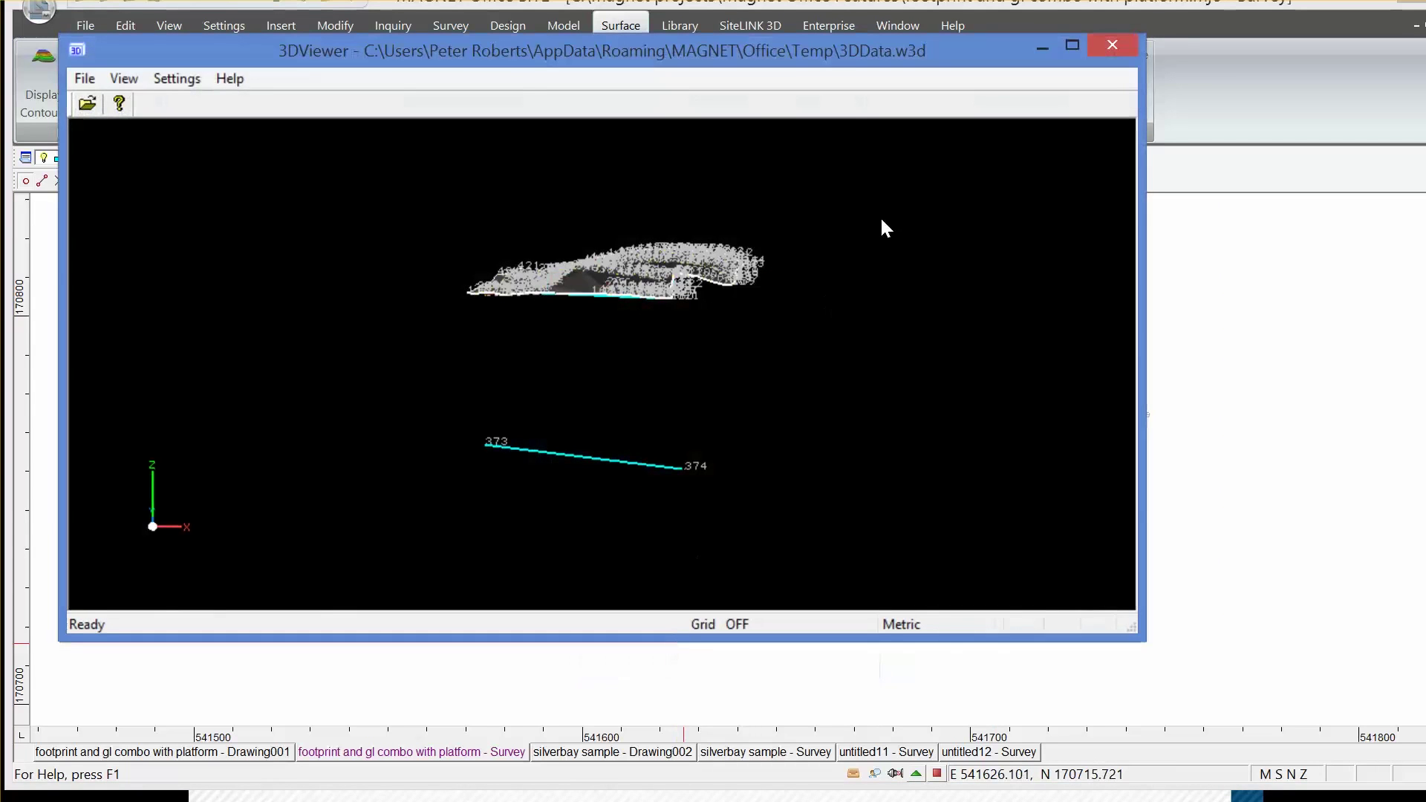
Inspect the platform and the natural ground from several angles in the 3D viewer, and close the viewer
left_click_drag(821, 58, 894, 162)
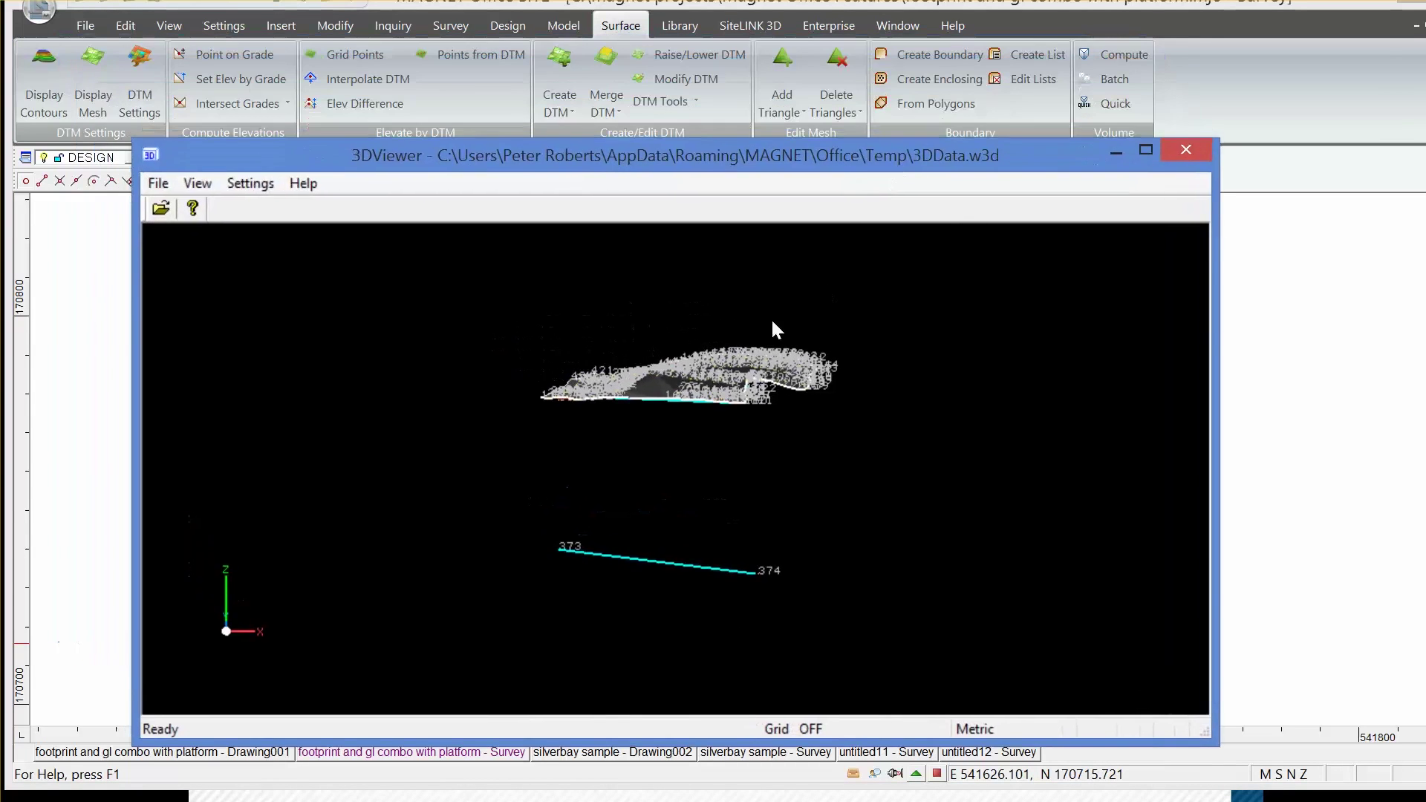
left_click_drag(673, 365, 769, 440)
scroll(769, 439, "up", 5)
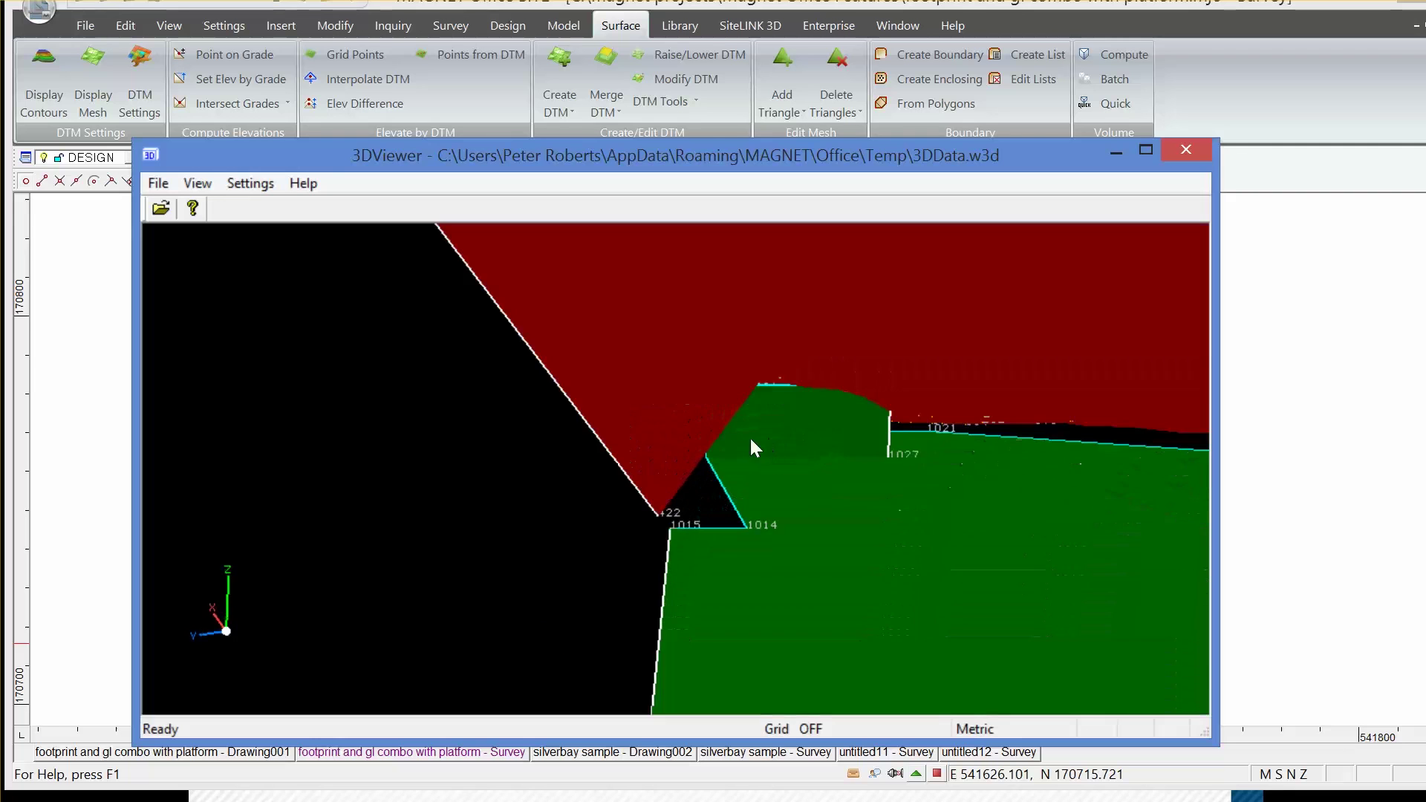
scroll(751, 440, "down", 6)
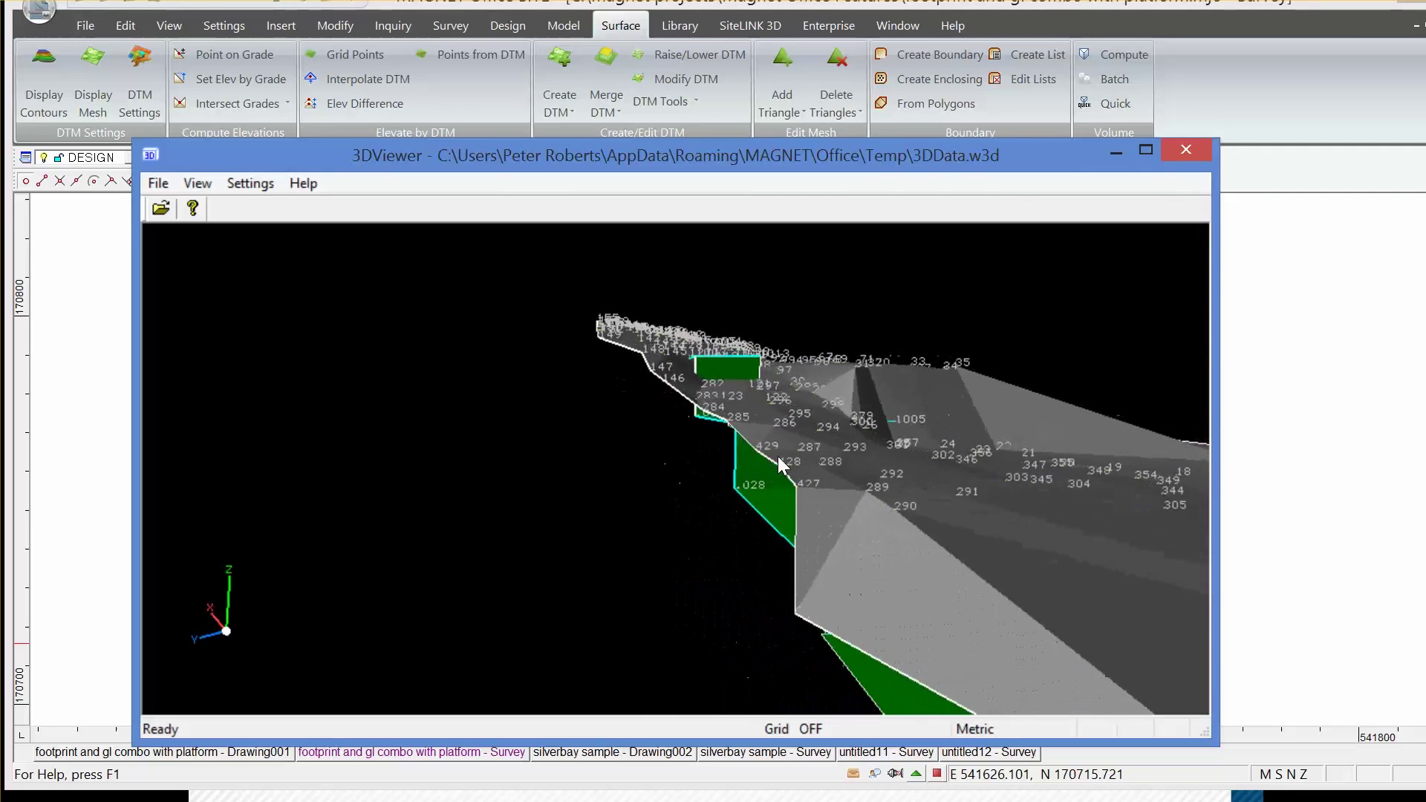
left_click_drag(778, 453, 445, 455)
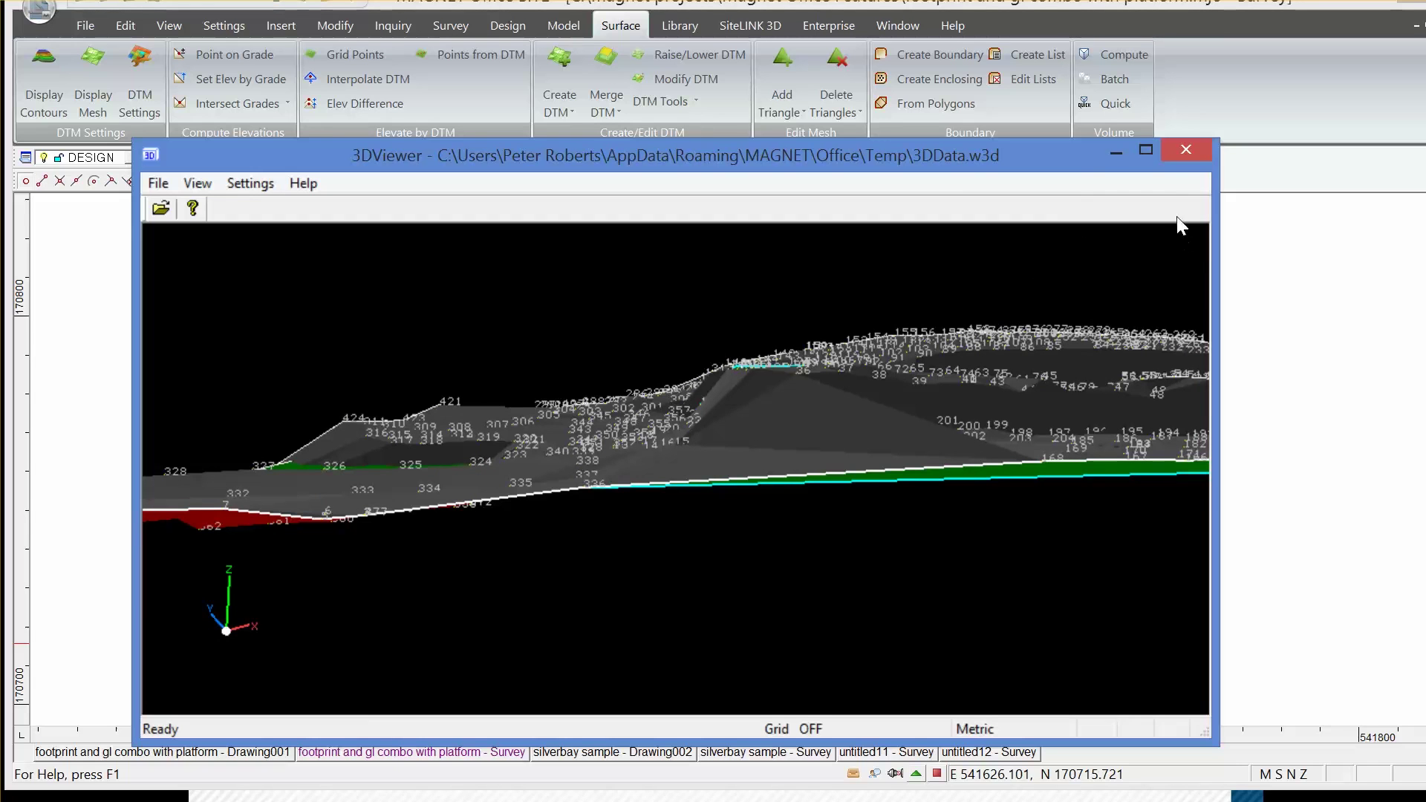
left_click(1185, 150)
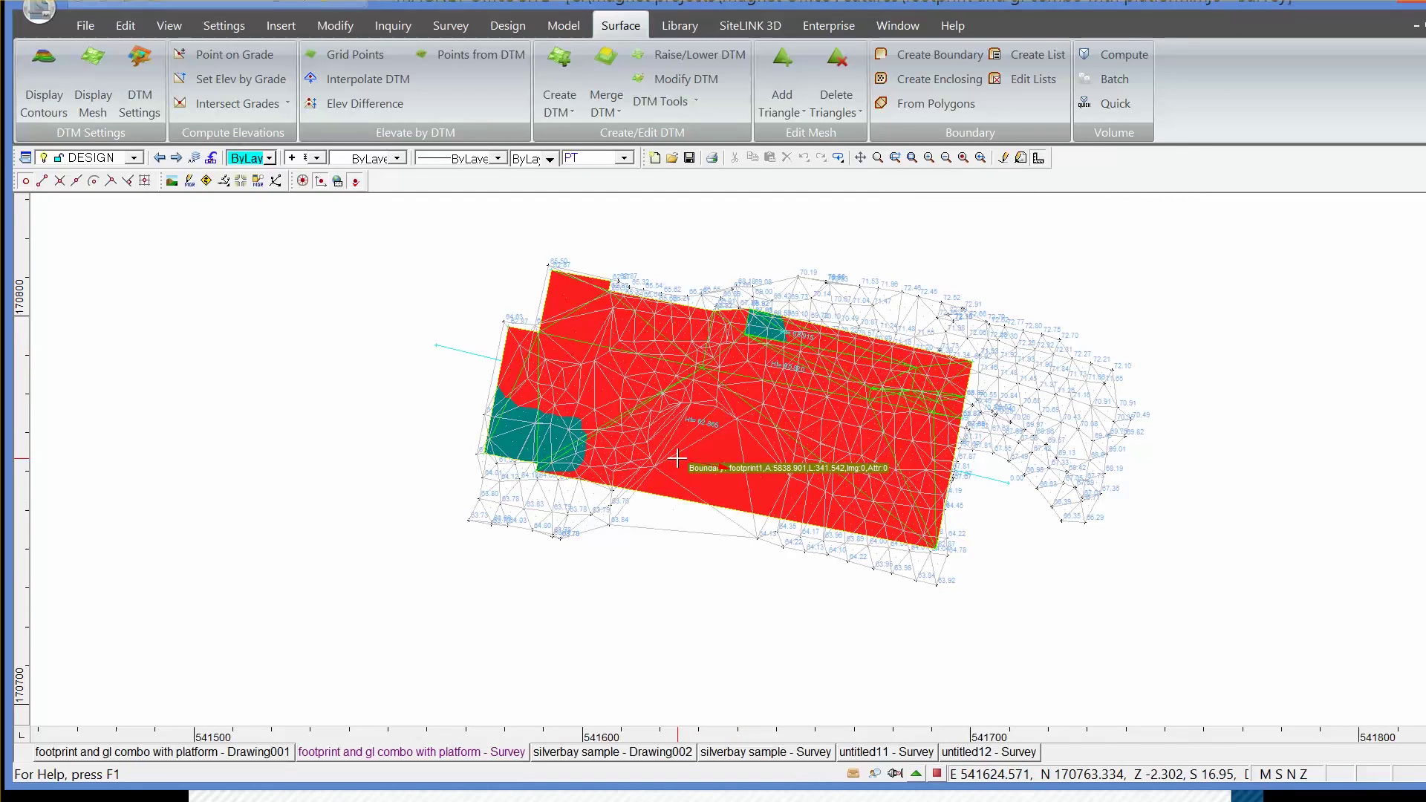
Import the AutoCAD drawing Extent of Piling Mat - rev 1 2.dxf into the empty untitled11 survey with the default conversion options
left_click(971, 752)
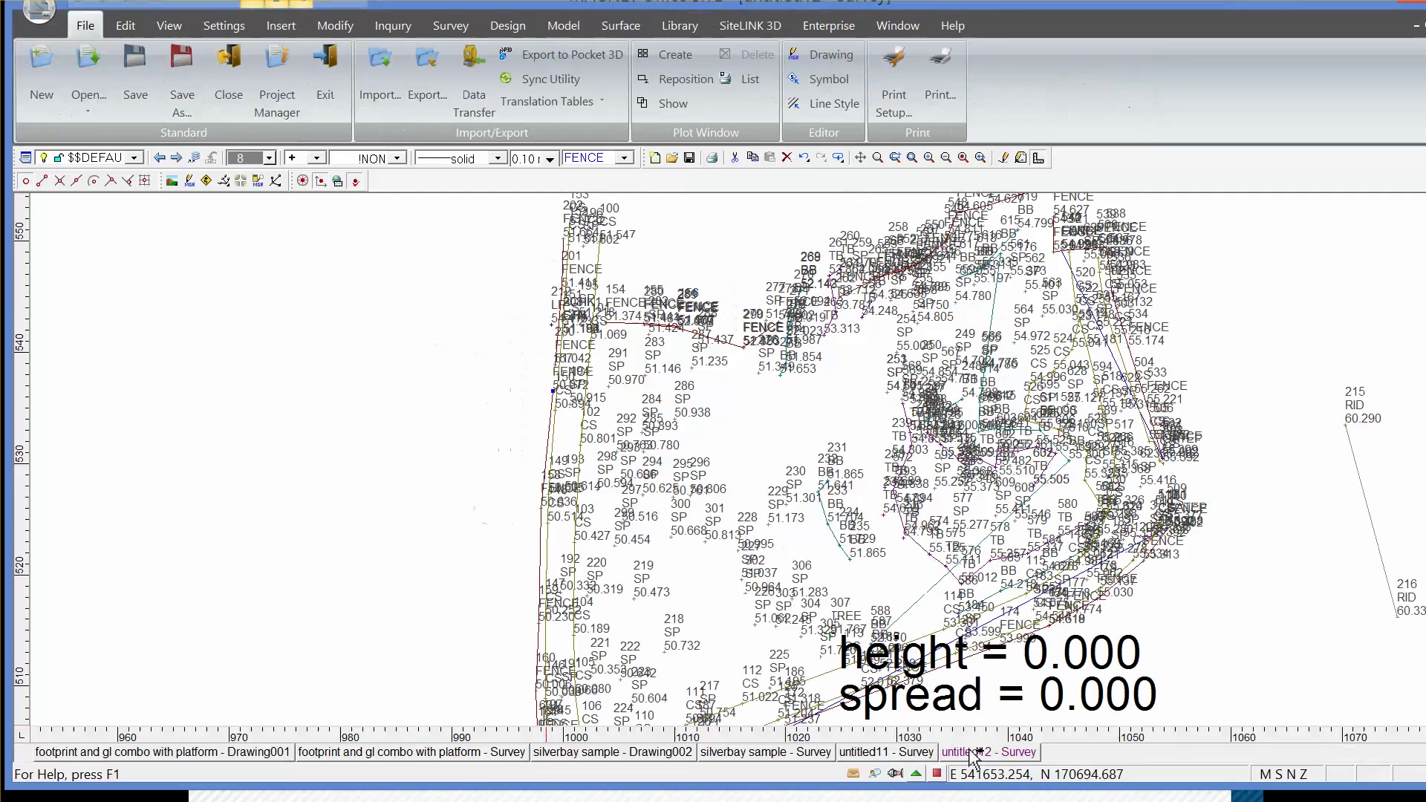
left_click(884, 752)
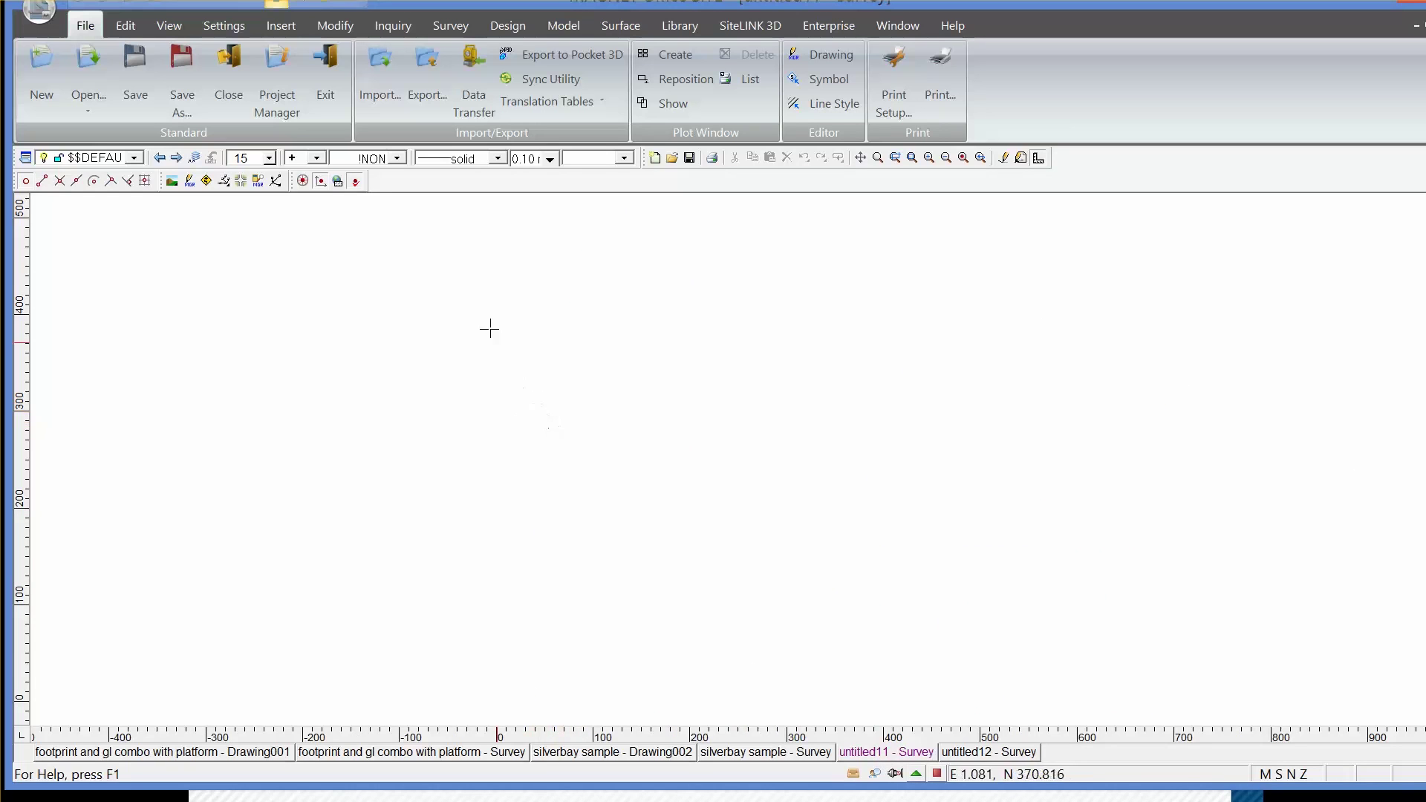
left_click(372, 97)
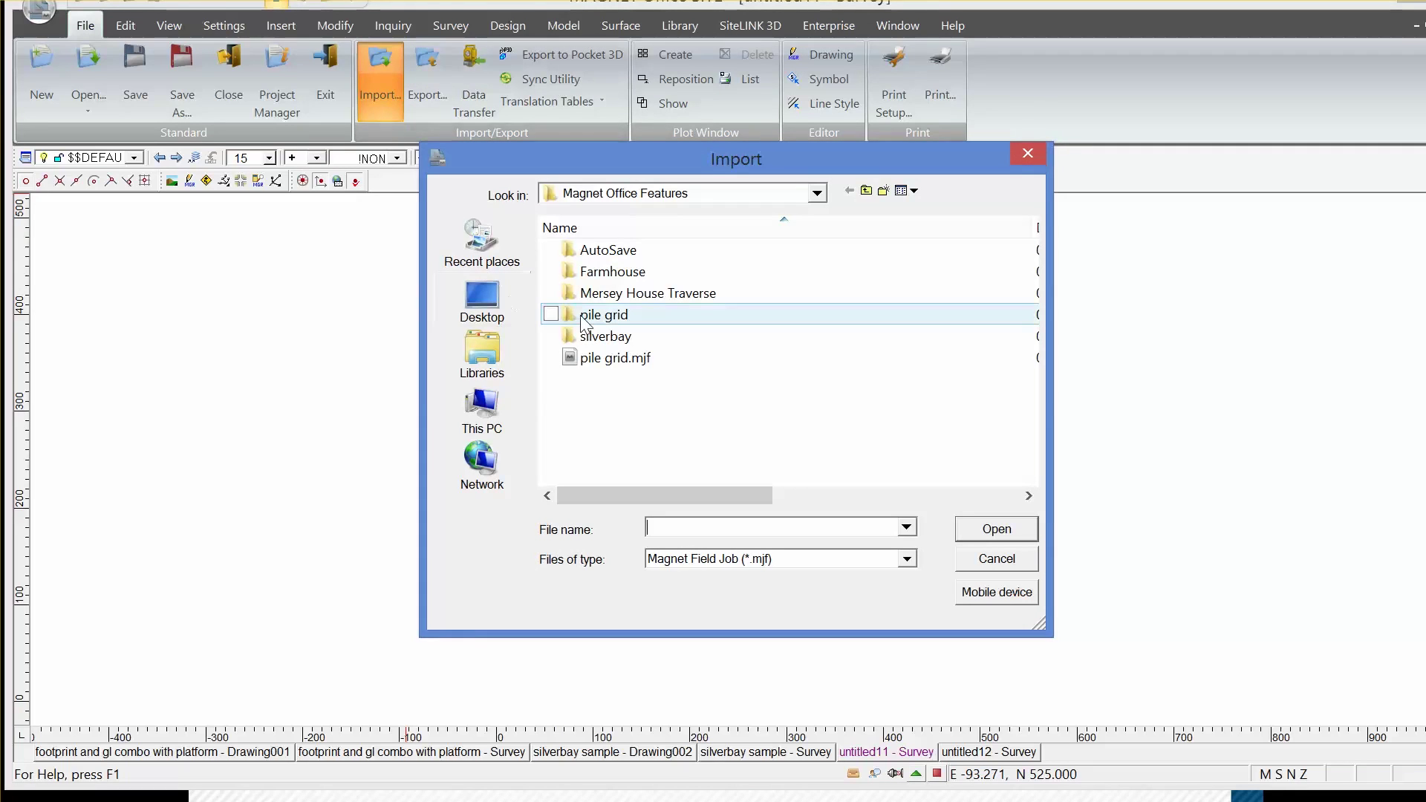
double_click(603, 315)
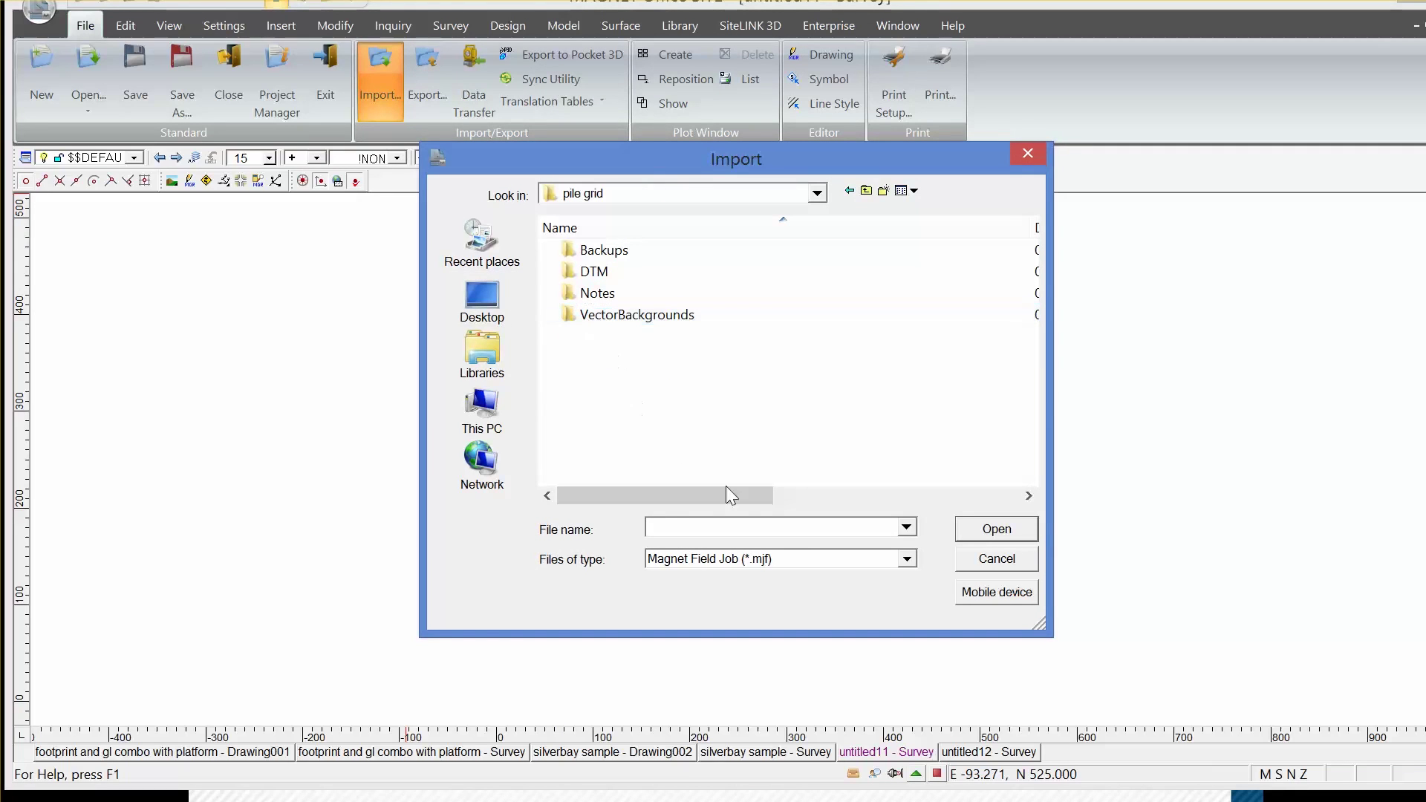
left_click(907, 559)
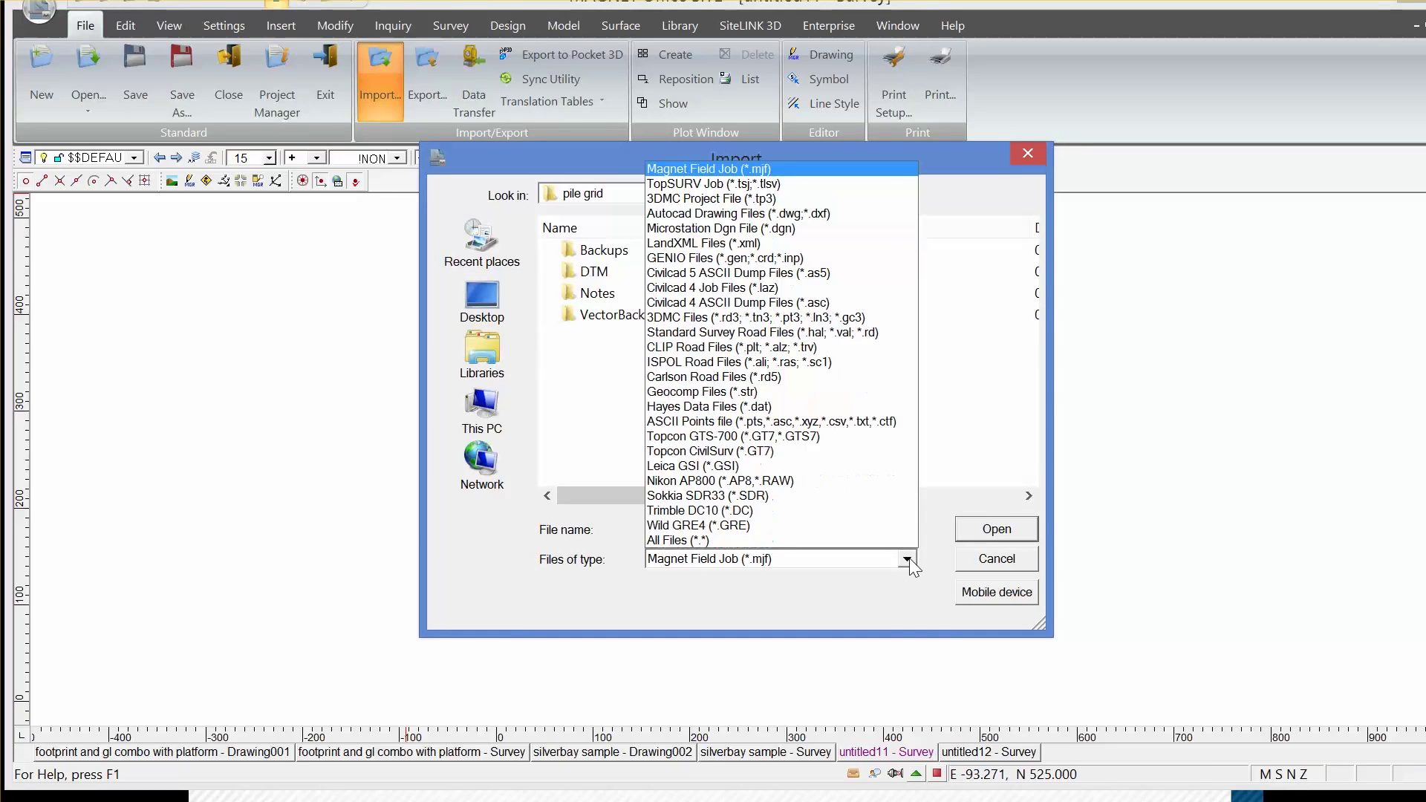
left_click(846, 214)
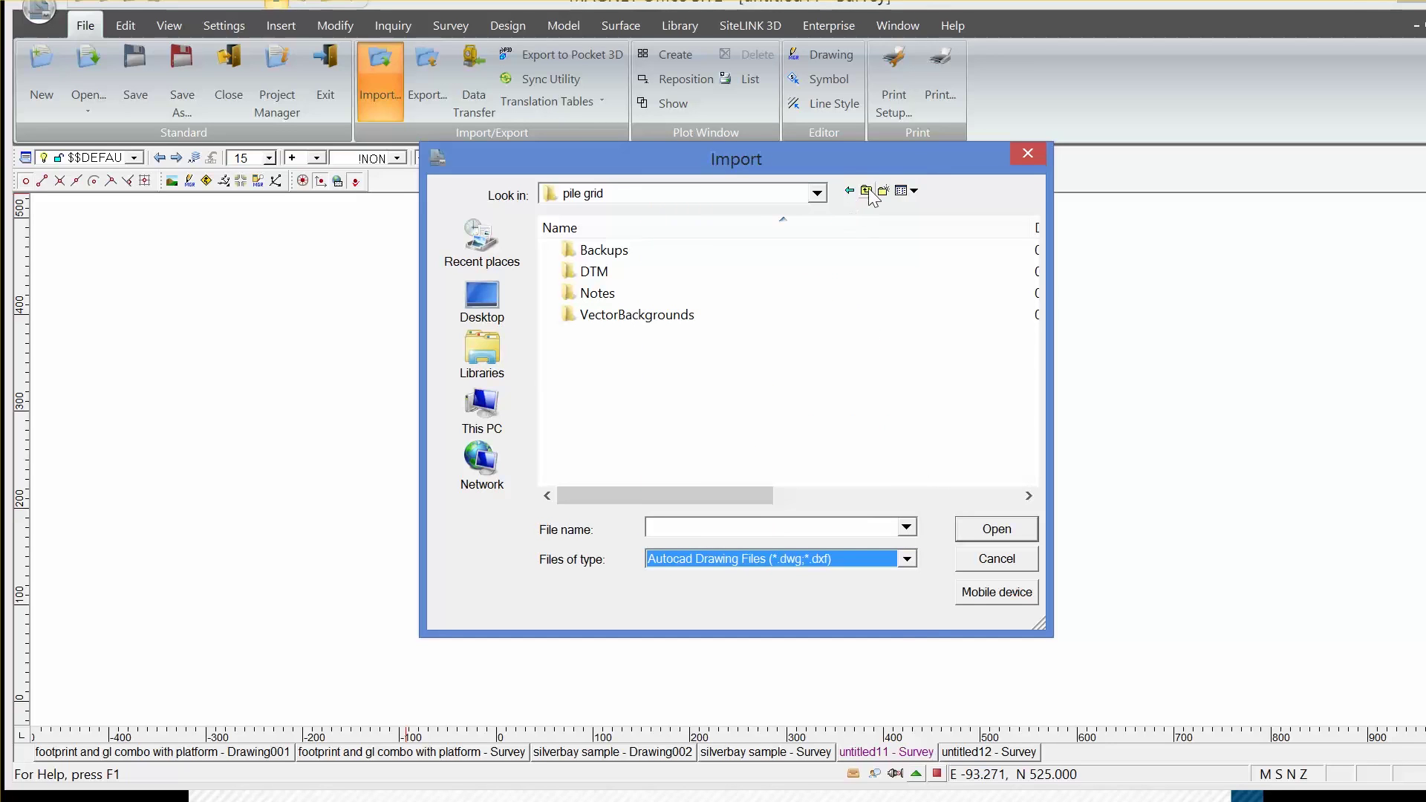
left_click(867, 192)
left_click(746, 364)
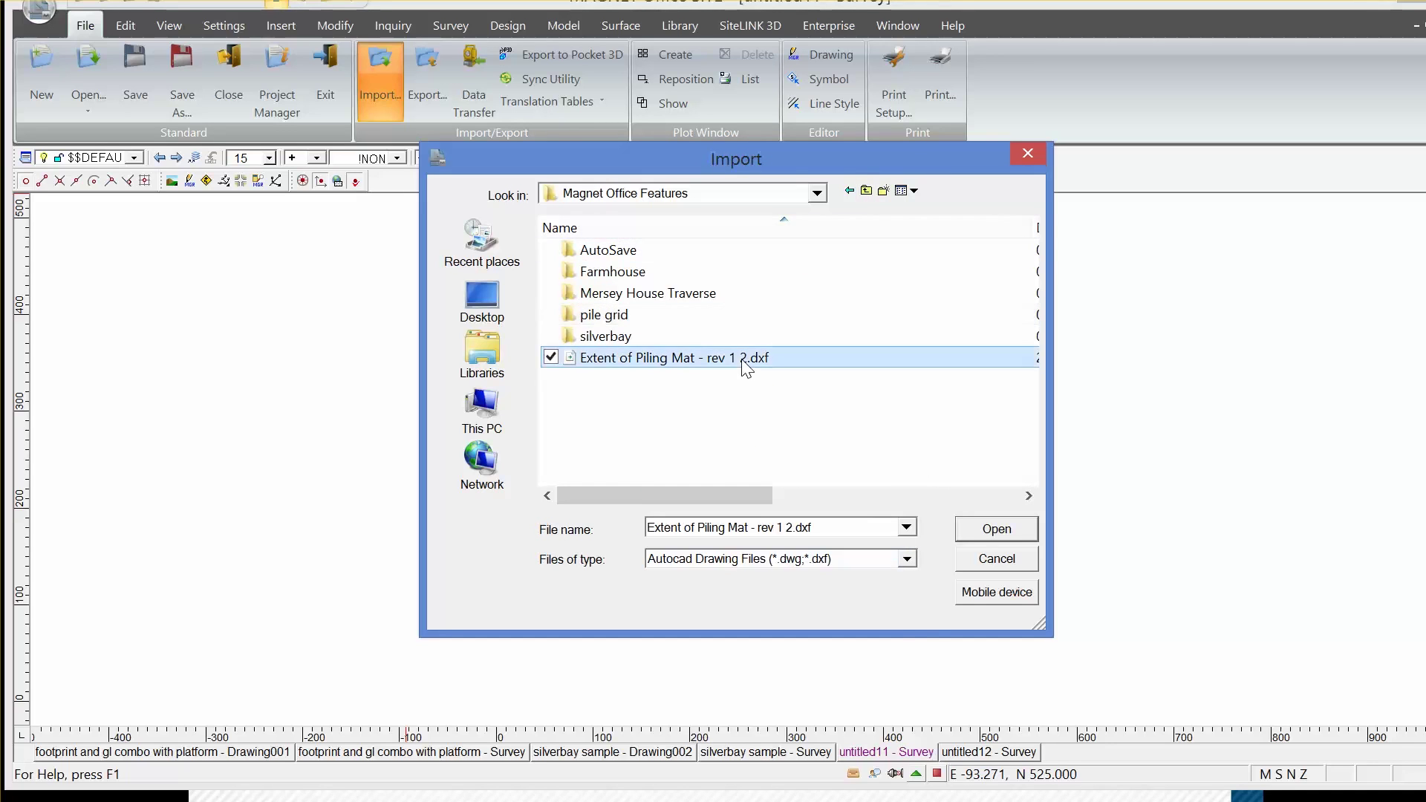
left_click(986, 533)
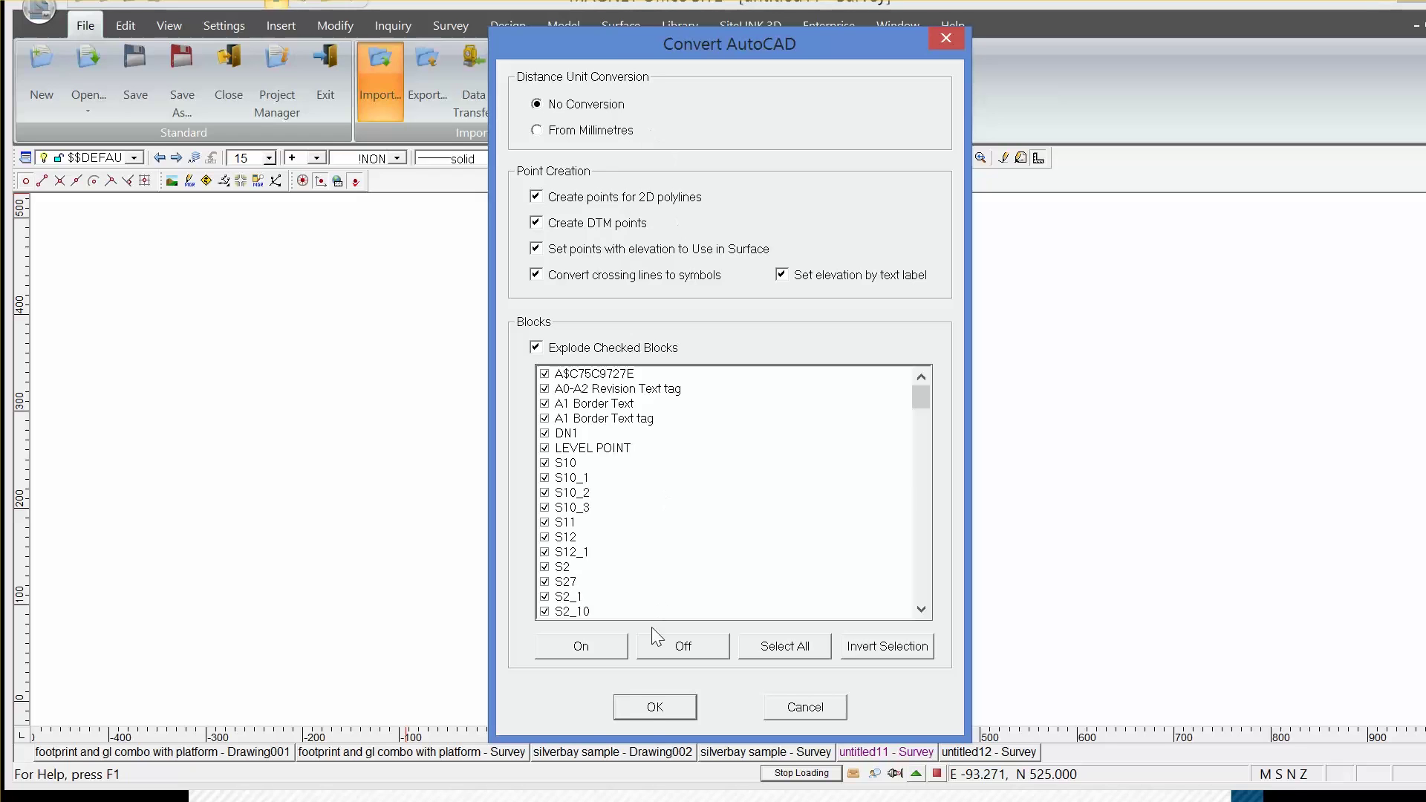
left_click(646, 706)
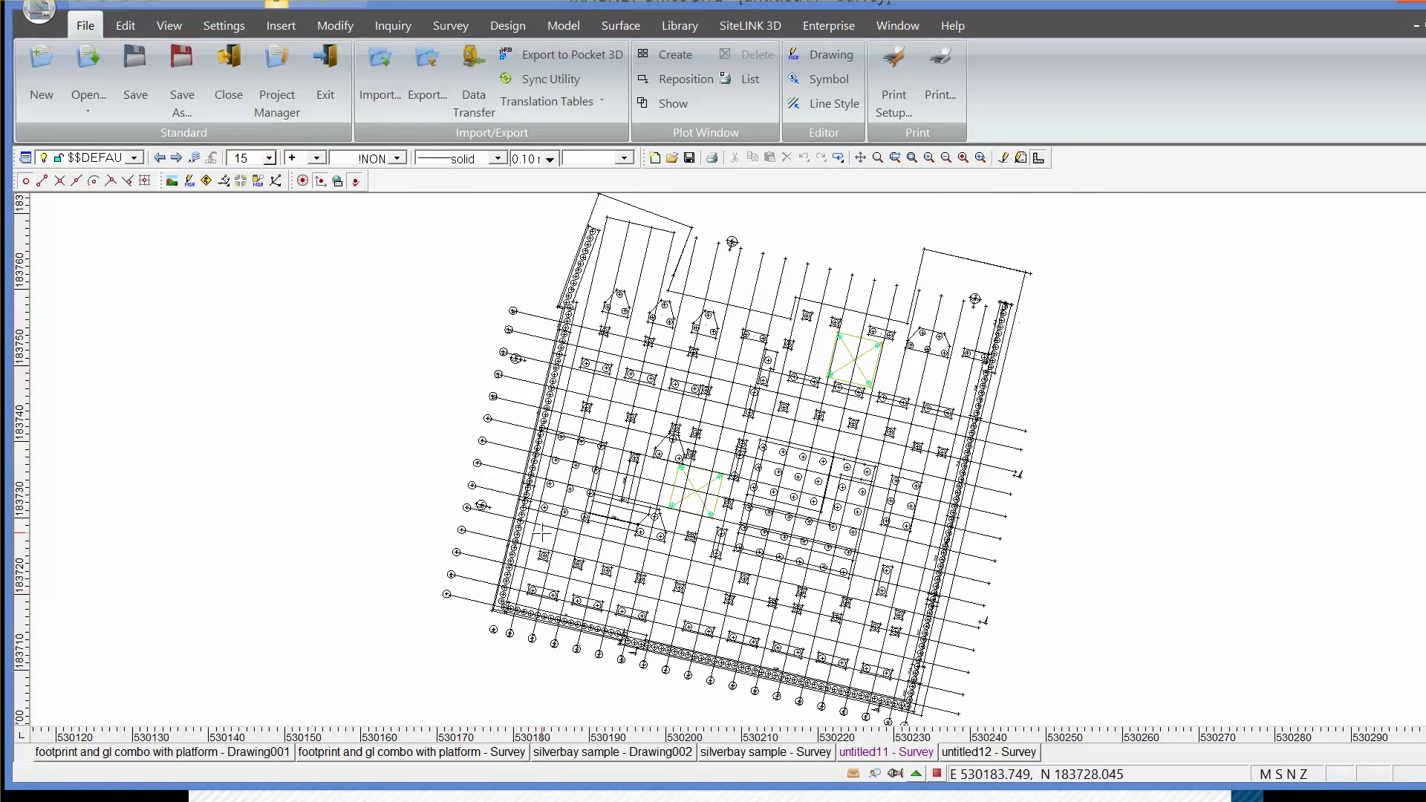
Turn on the display of point numbers for the imported pile grid
scroll(544, 530, "up", 1)
scroll(546, 530, "up", 4)
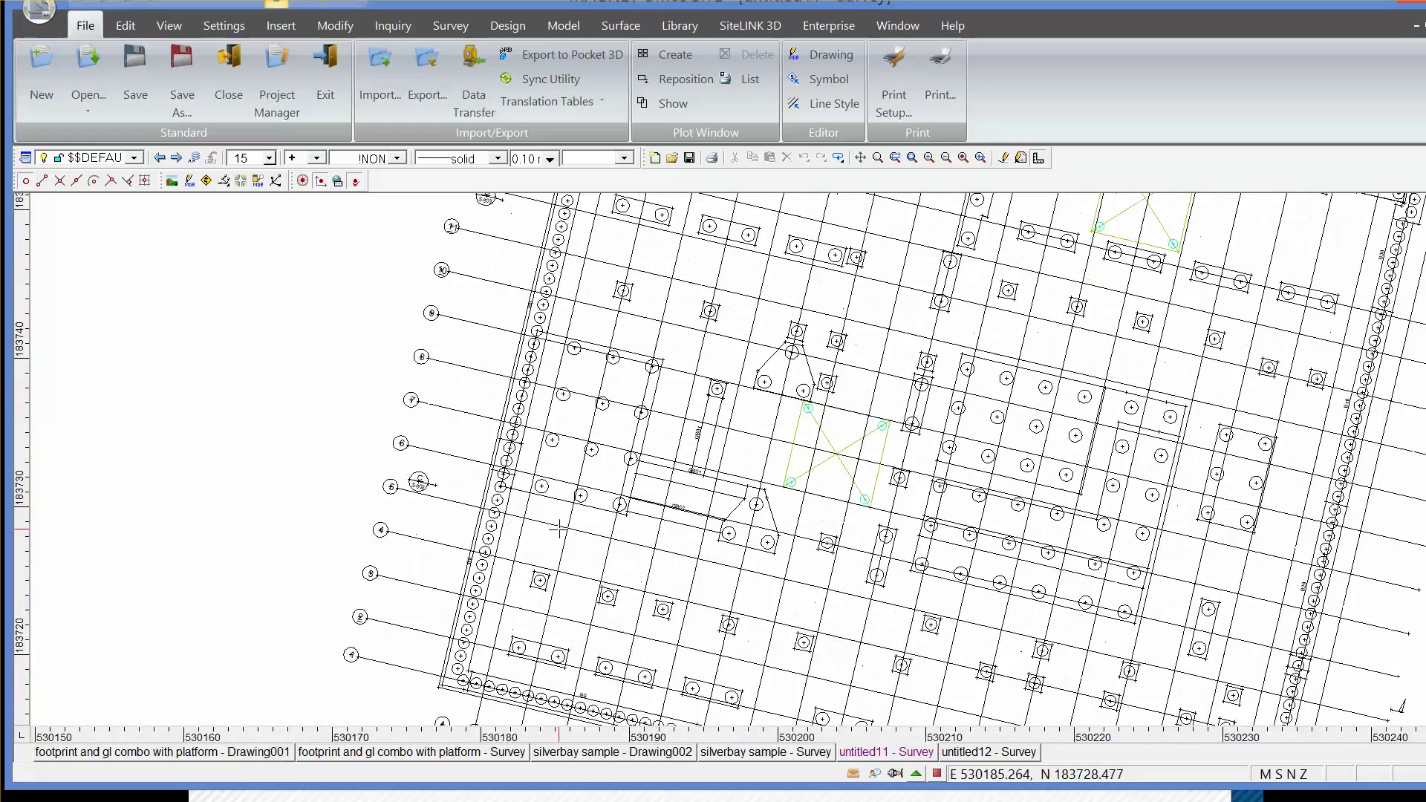
scroll(566, 530, "up", 3)
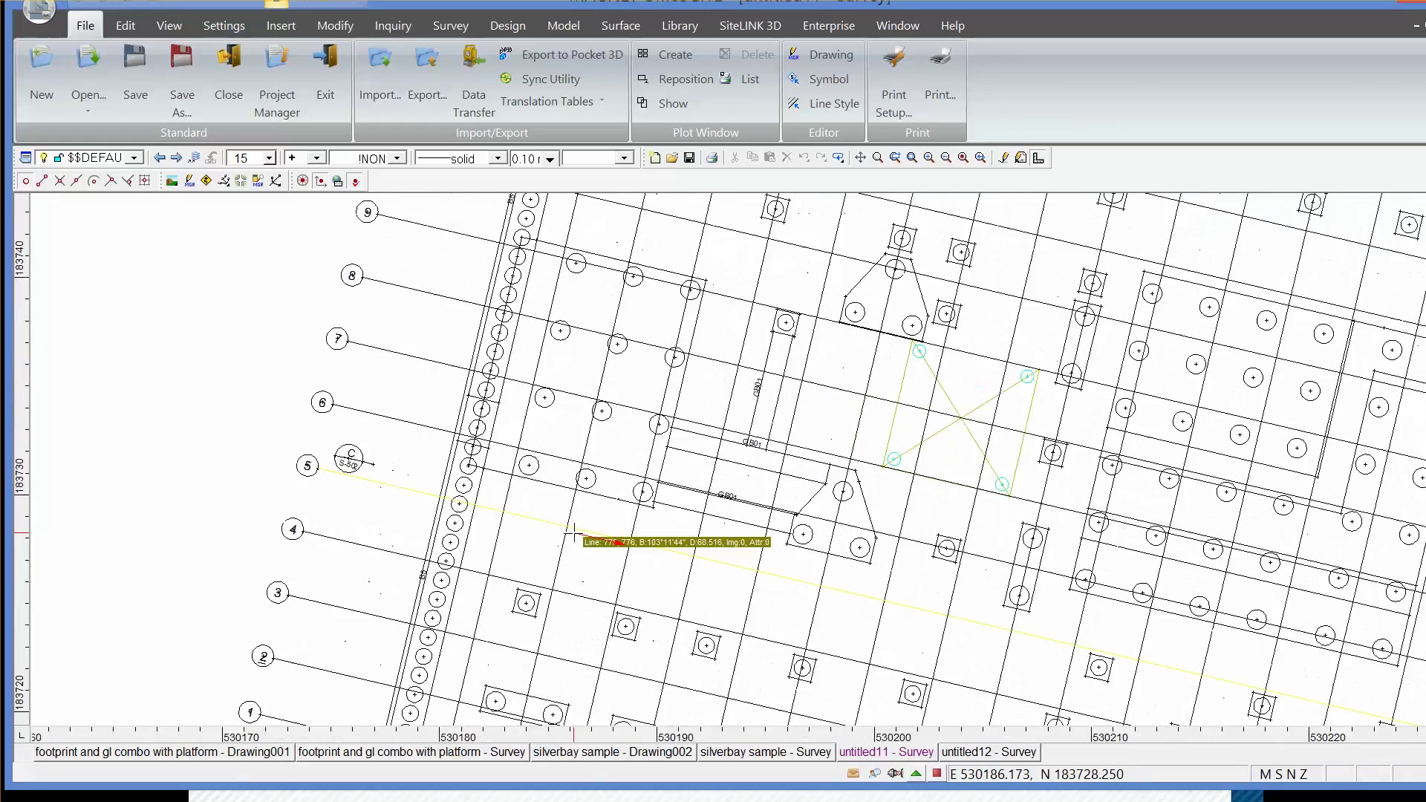
scroll(583, 529, "up", 1)
scroll(678, 510, "up", 3)
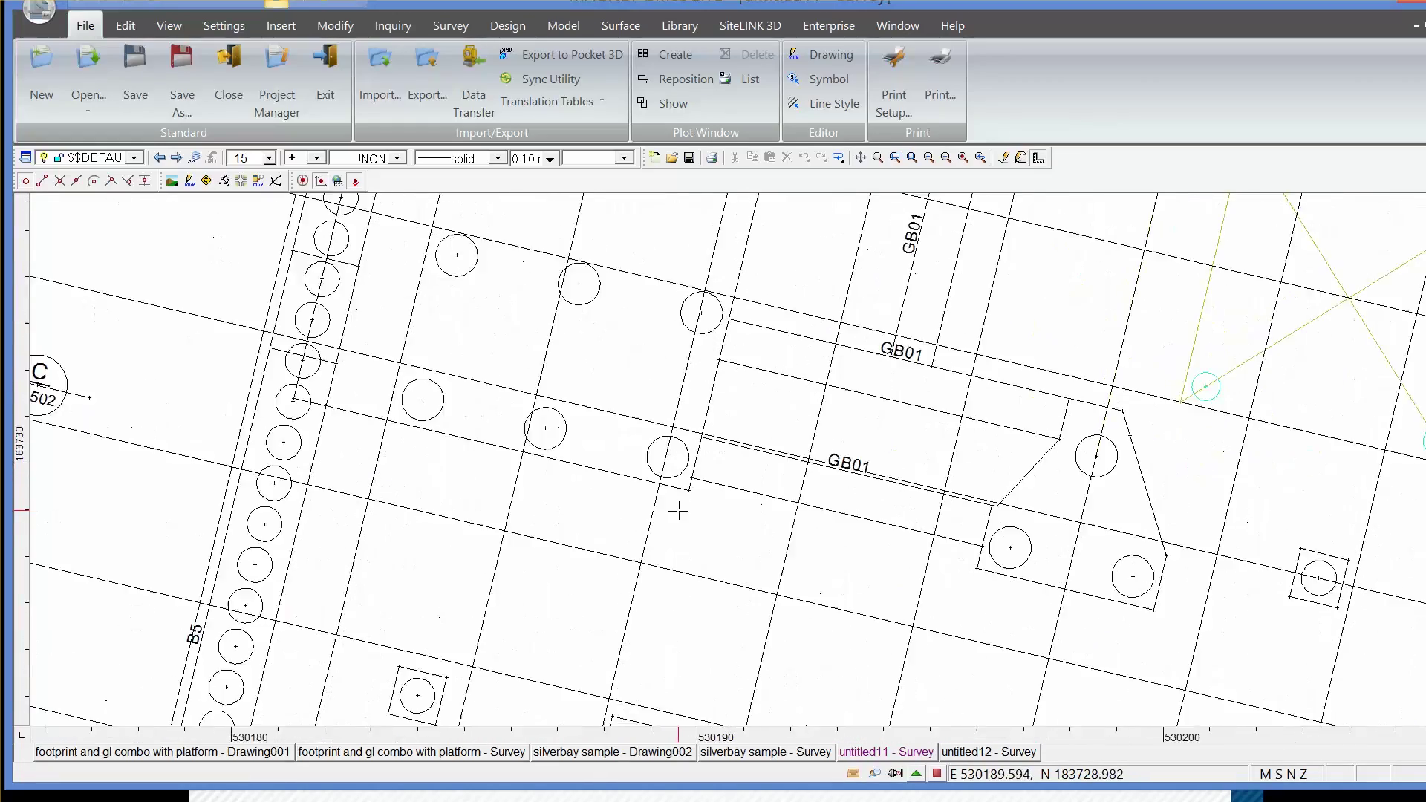
left_click(938, 775)
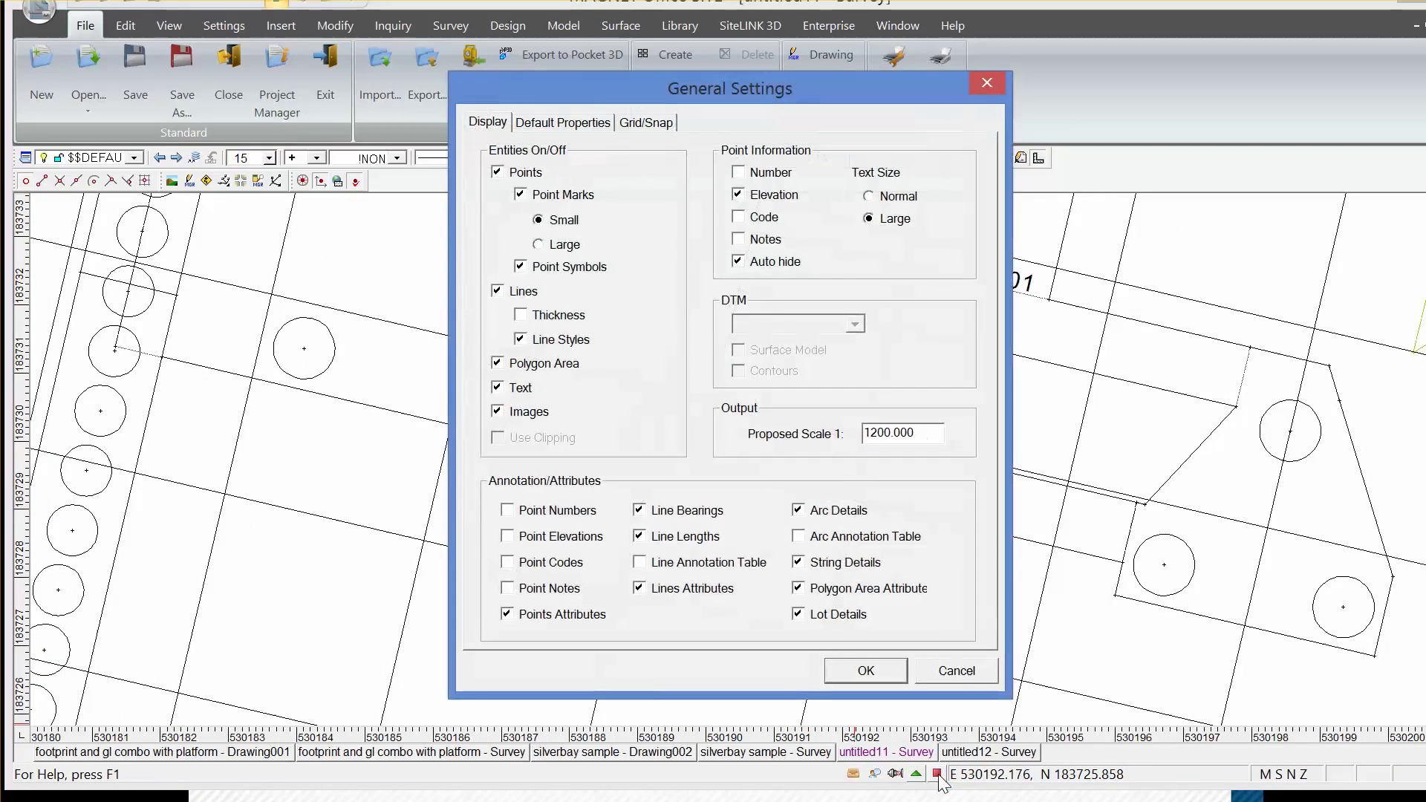
left_click(738, 172)
left_click(862, 670)
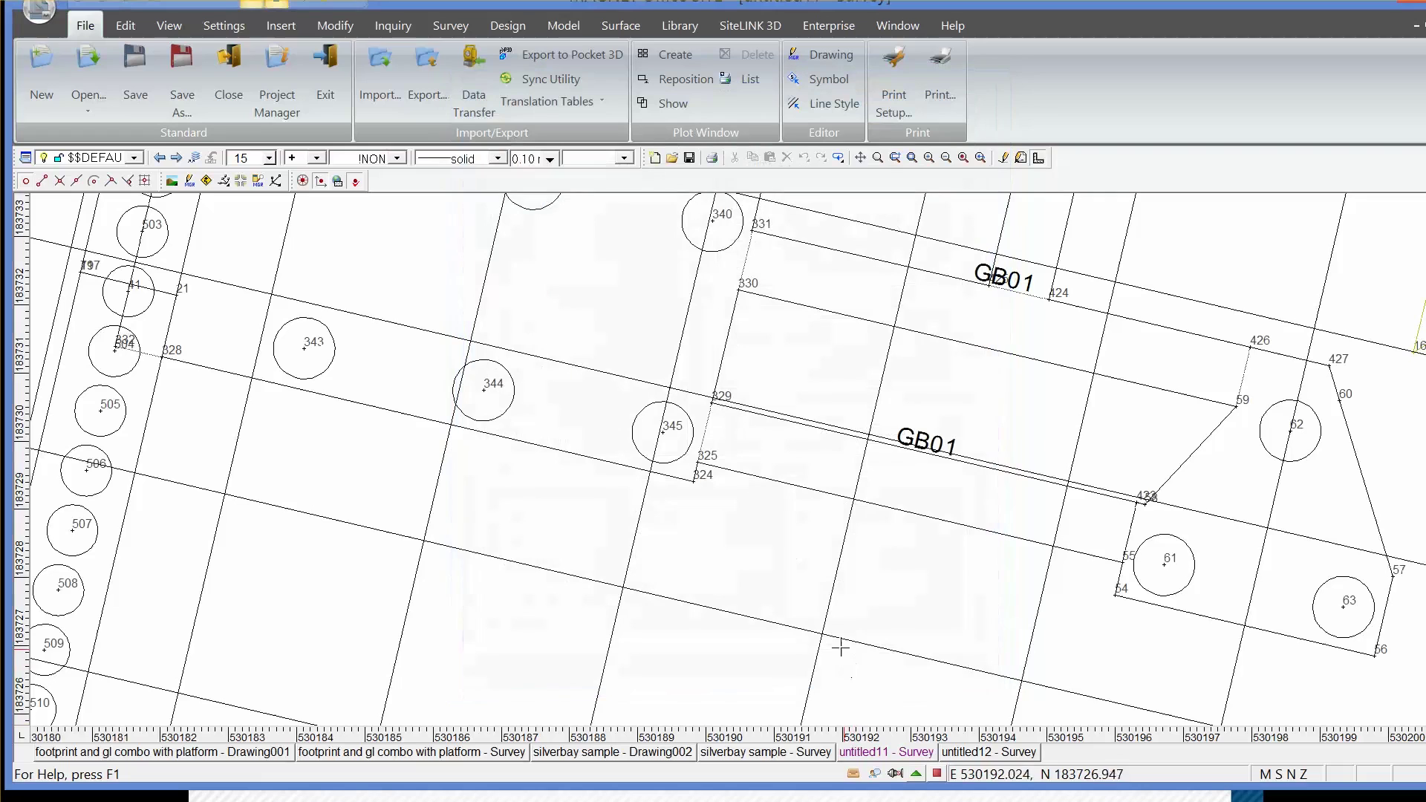
Check the coordinates of point 324, and examine the numbered piles and grid lines both close up and across the whole site
double_click(698, 488)
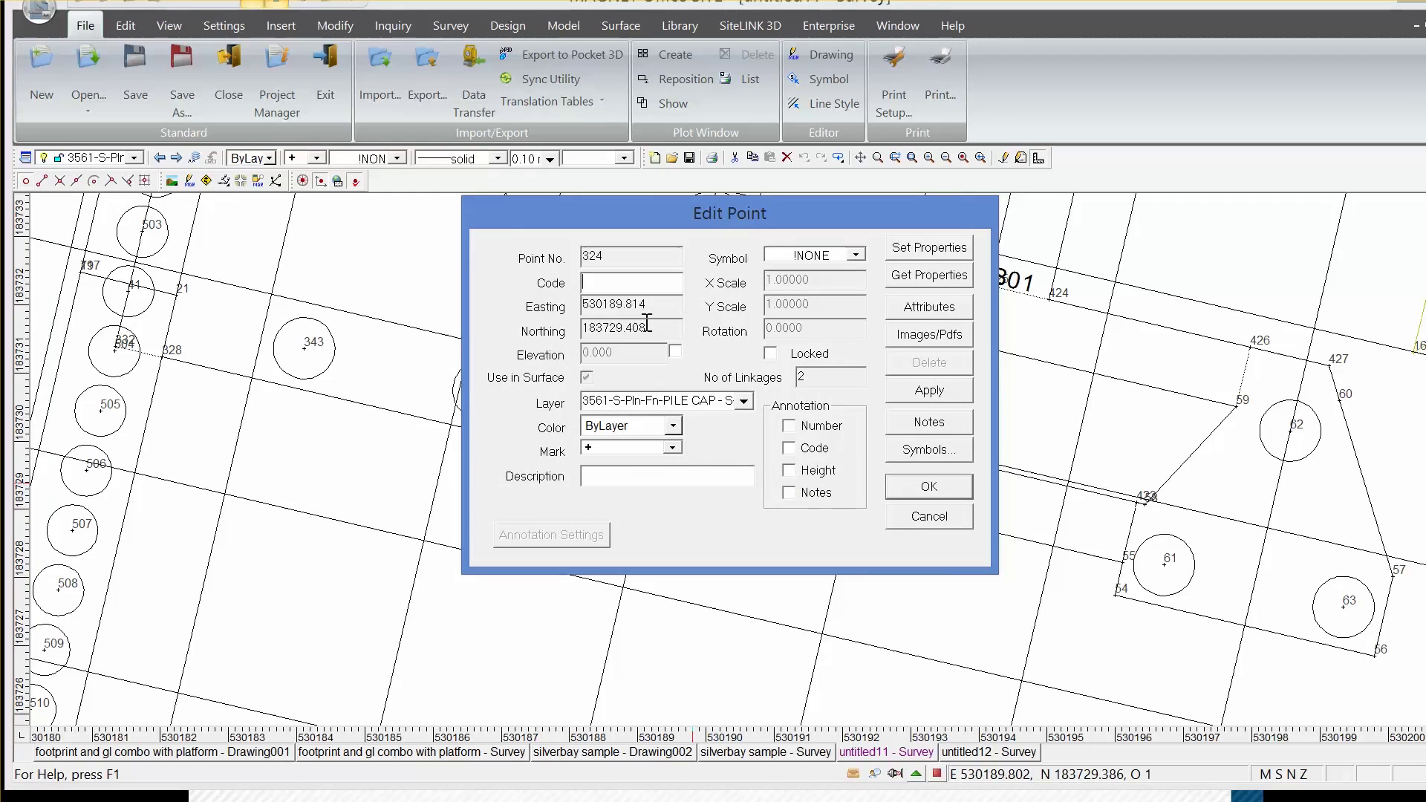
left_click(911, 488)
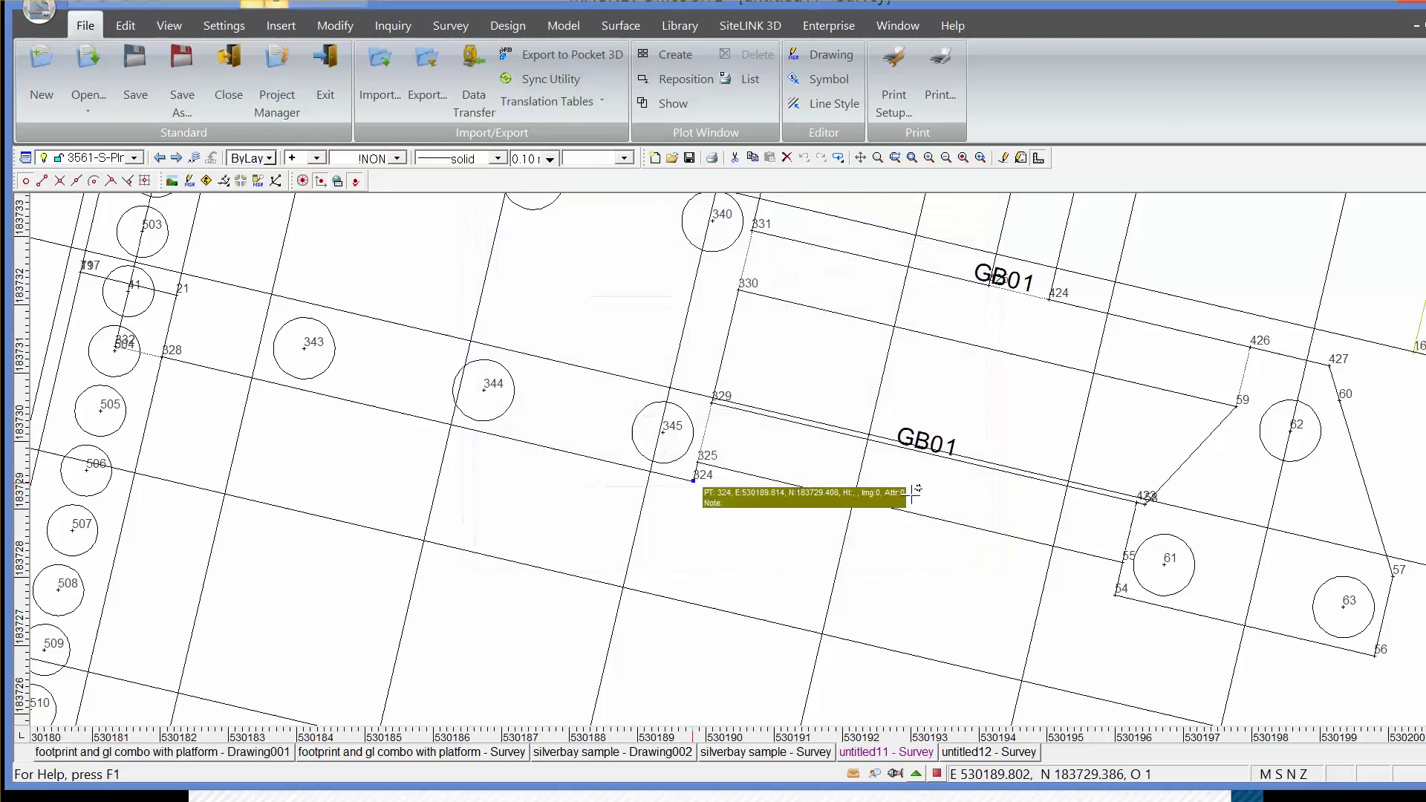
scroll(870, 586, "down", 1)
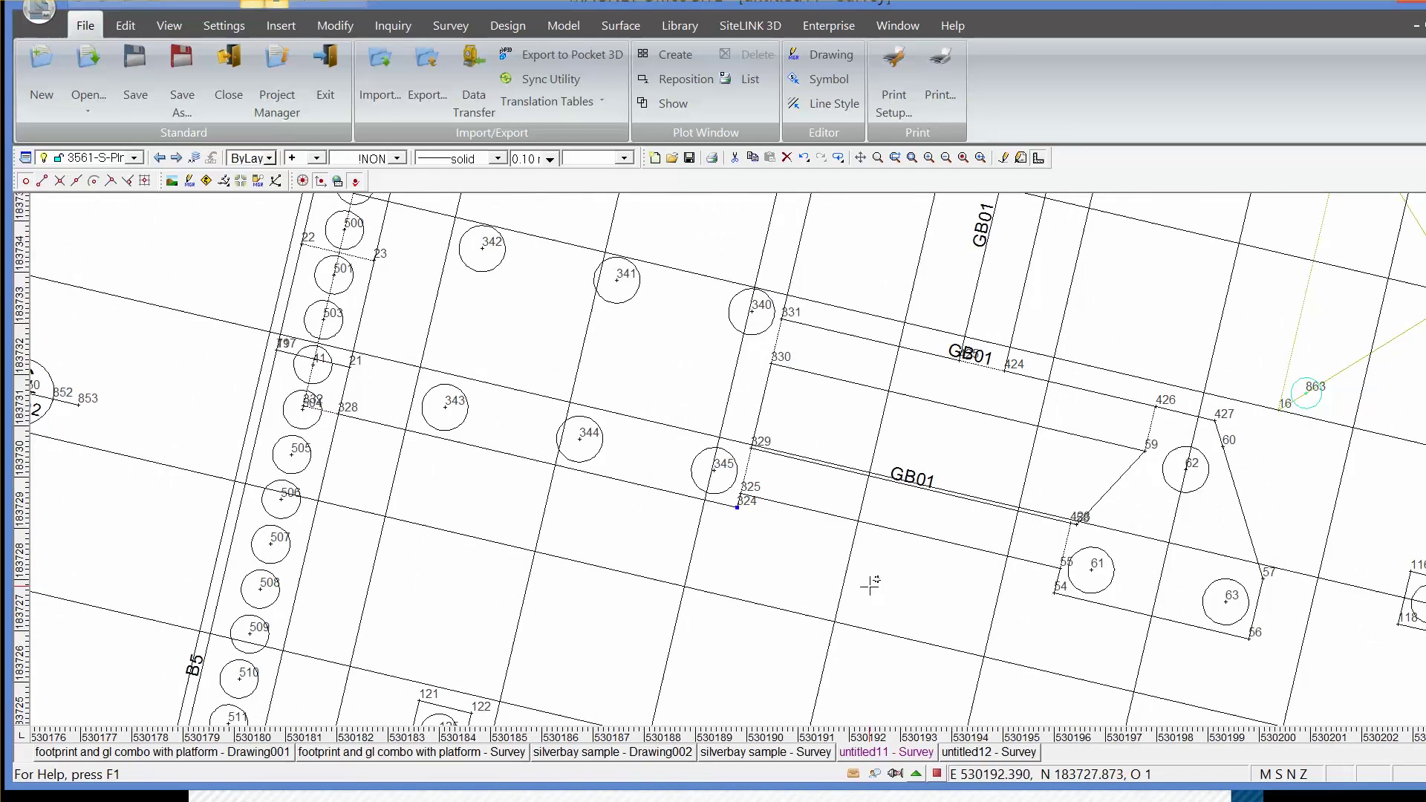
scroll(871, 586, "down", 3)
scroll(870, 586, "up", 1)
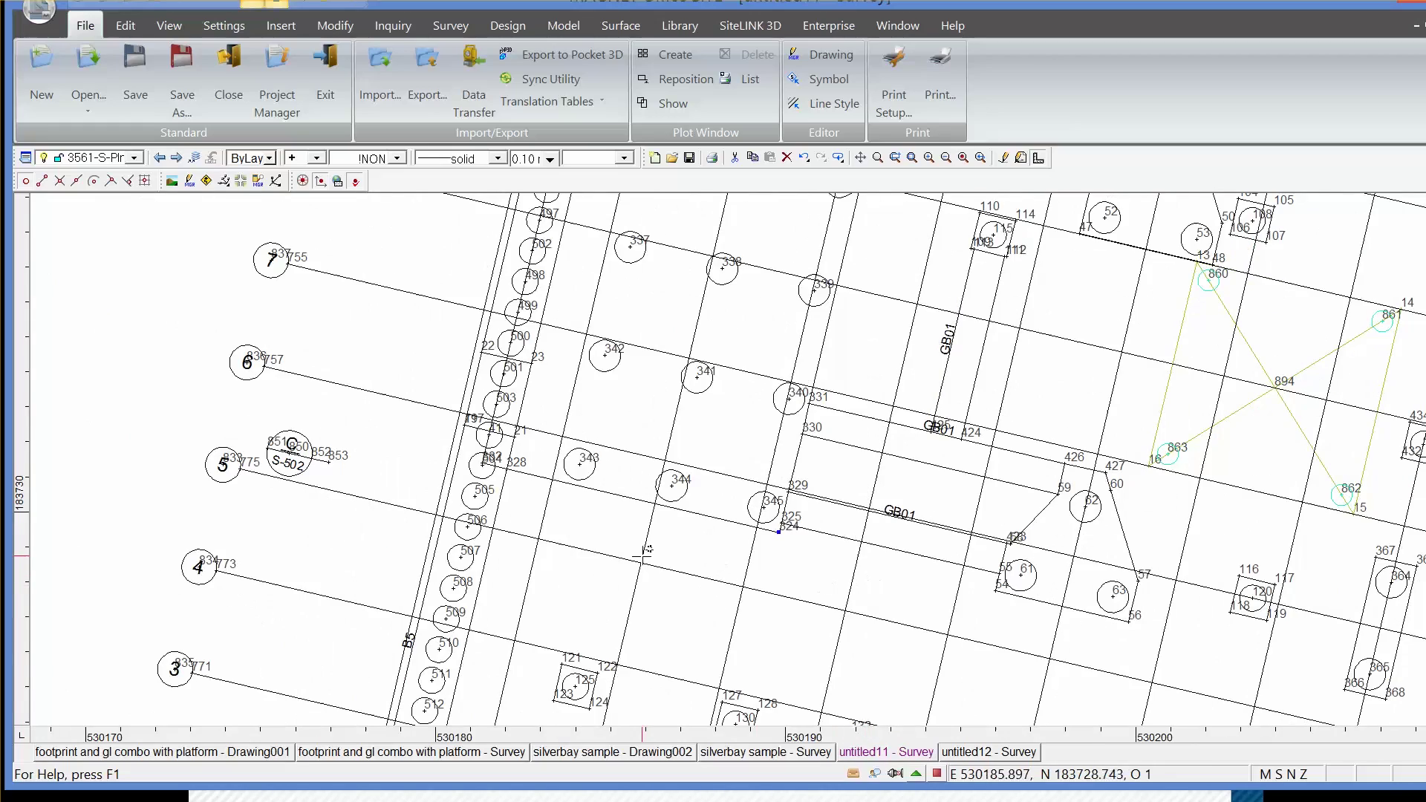
middle_click_drag(695, 562, 808, 582)
scroll(812, 566, "down", 1)
scroll(812, 567, "down", 3)
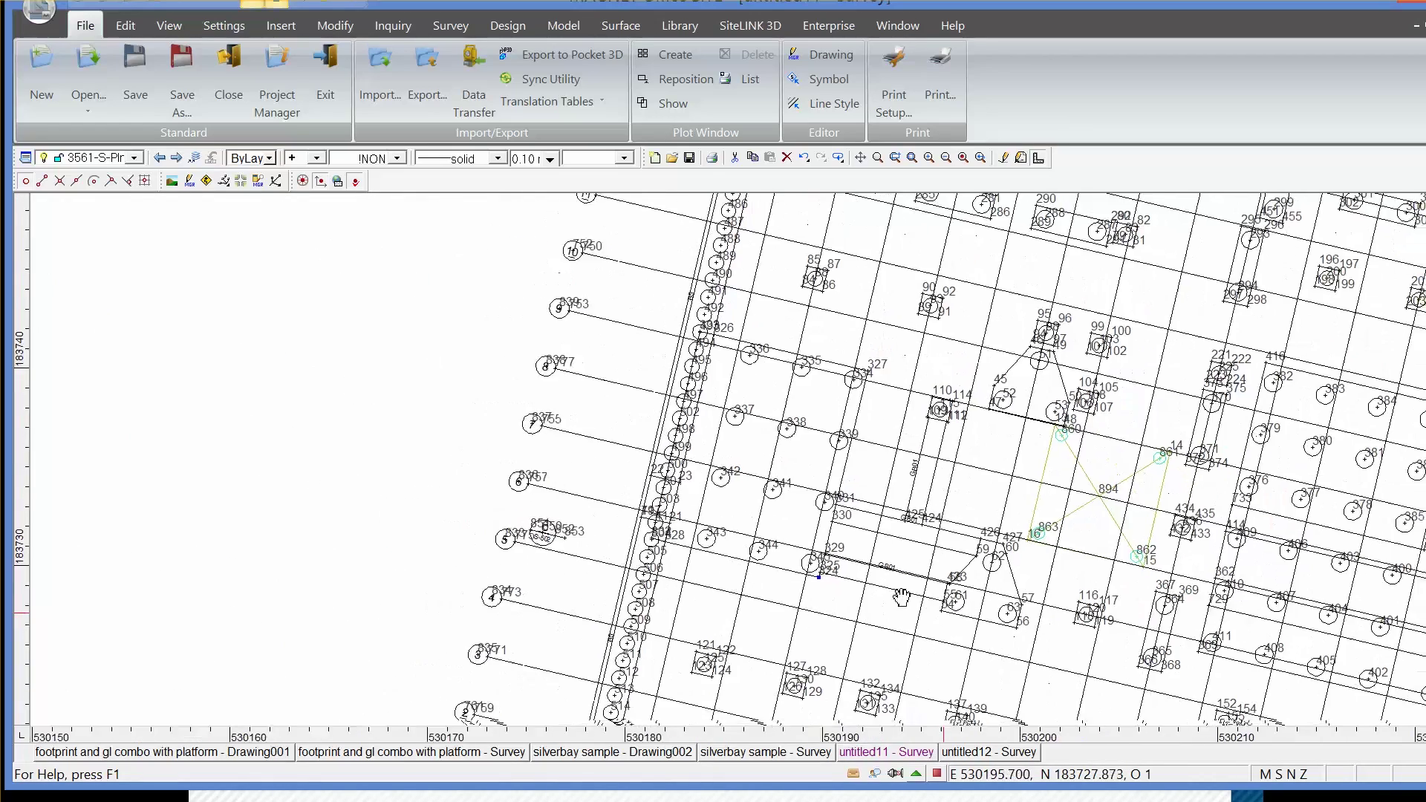
scroll(832, 583, "down", 4)
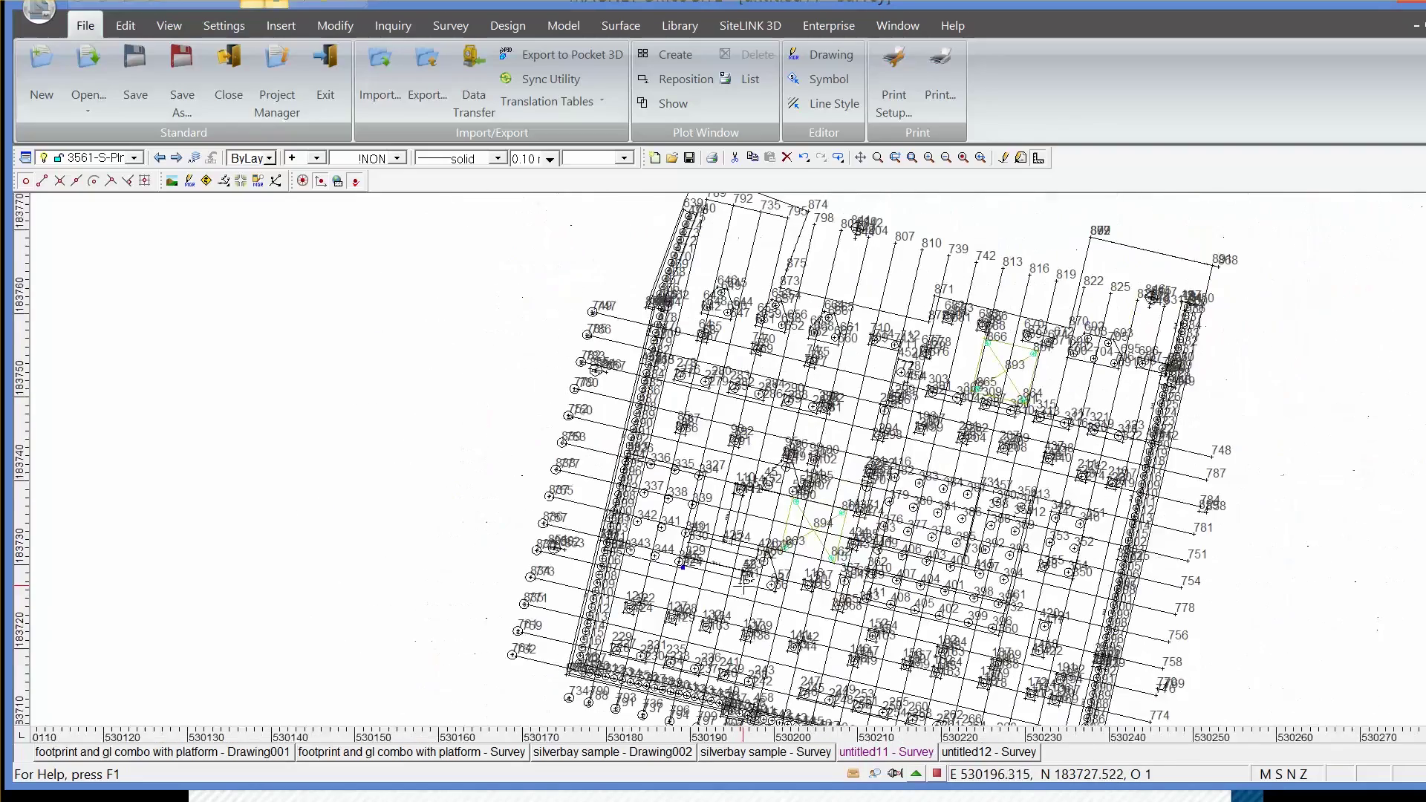
scroll(747, 585, "down", 2)
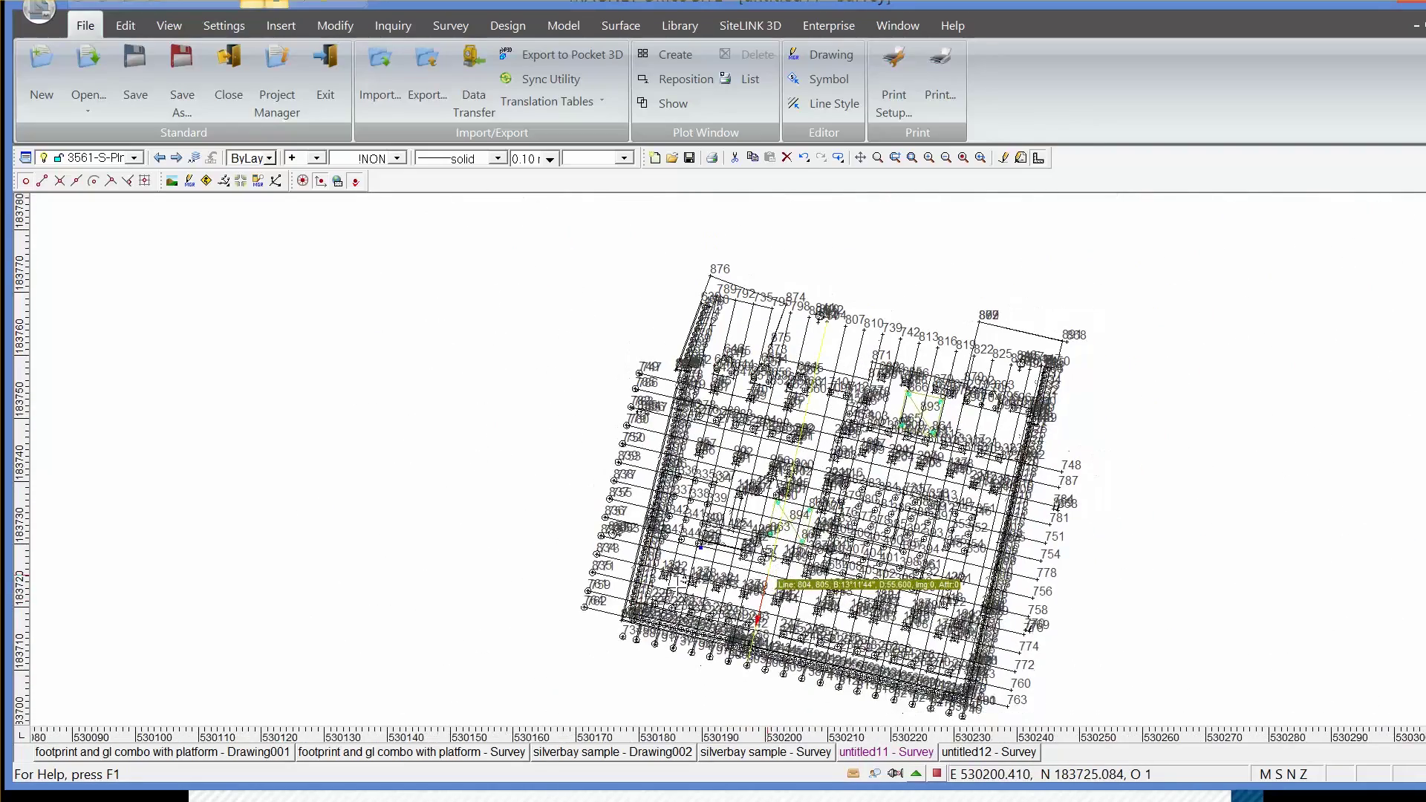
scroll(657, 585, "up", 3)
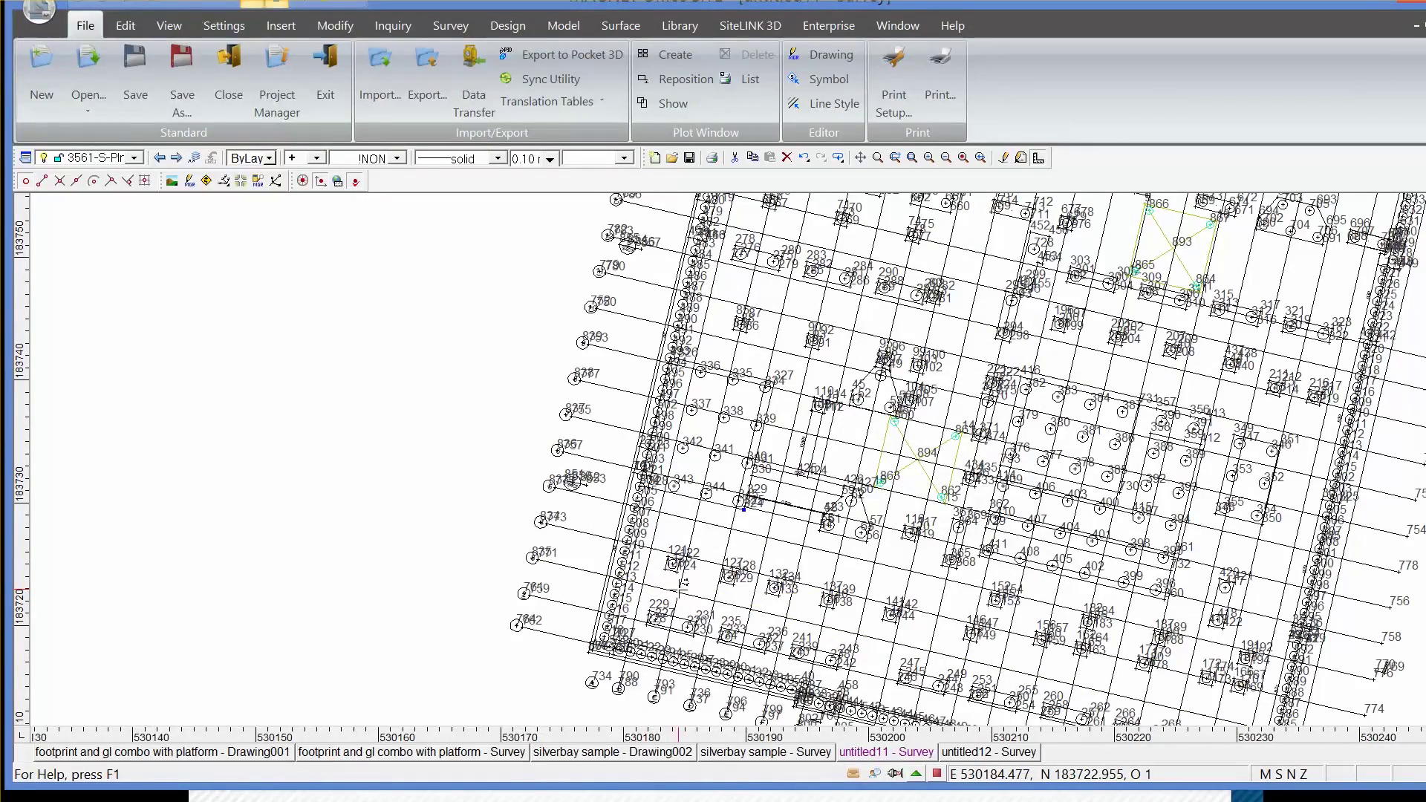
scroll(684, 582, "down", 1)
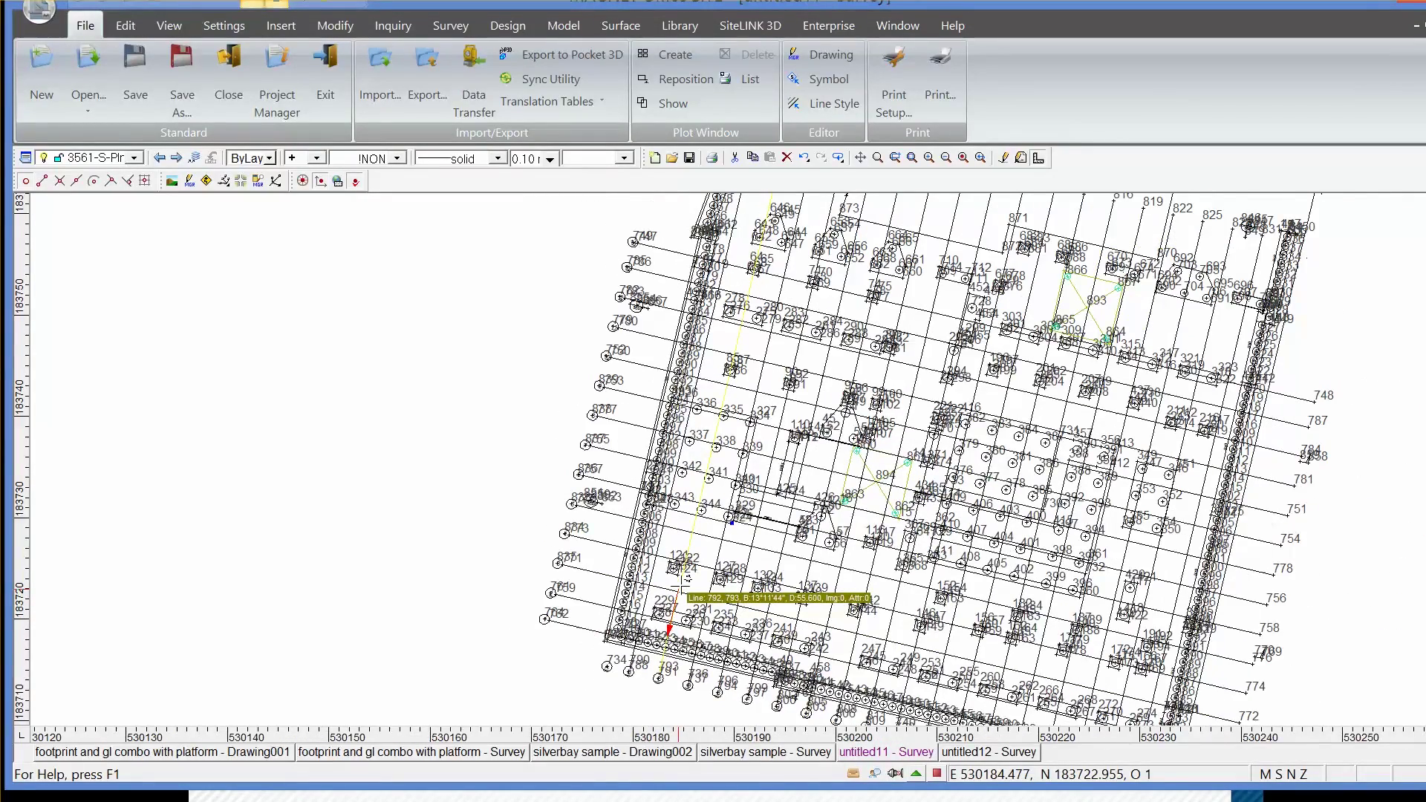
scroll(678, 583, "up", 4)
scroll(687, 539, "up", 2)
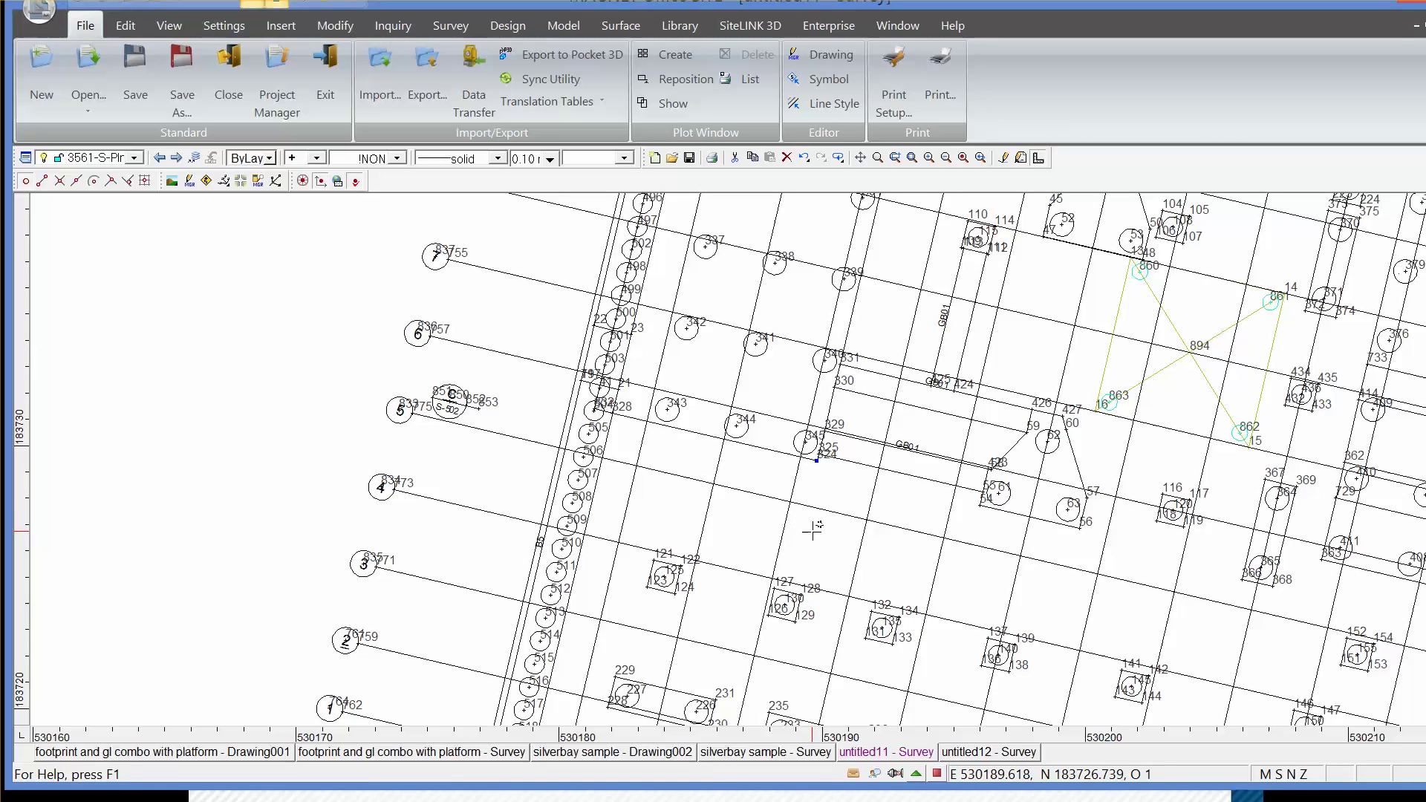
scroll(812, 529, "down", 1)
scroll(814, 532, "down", 2)
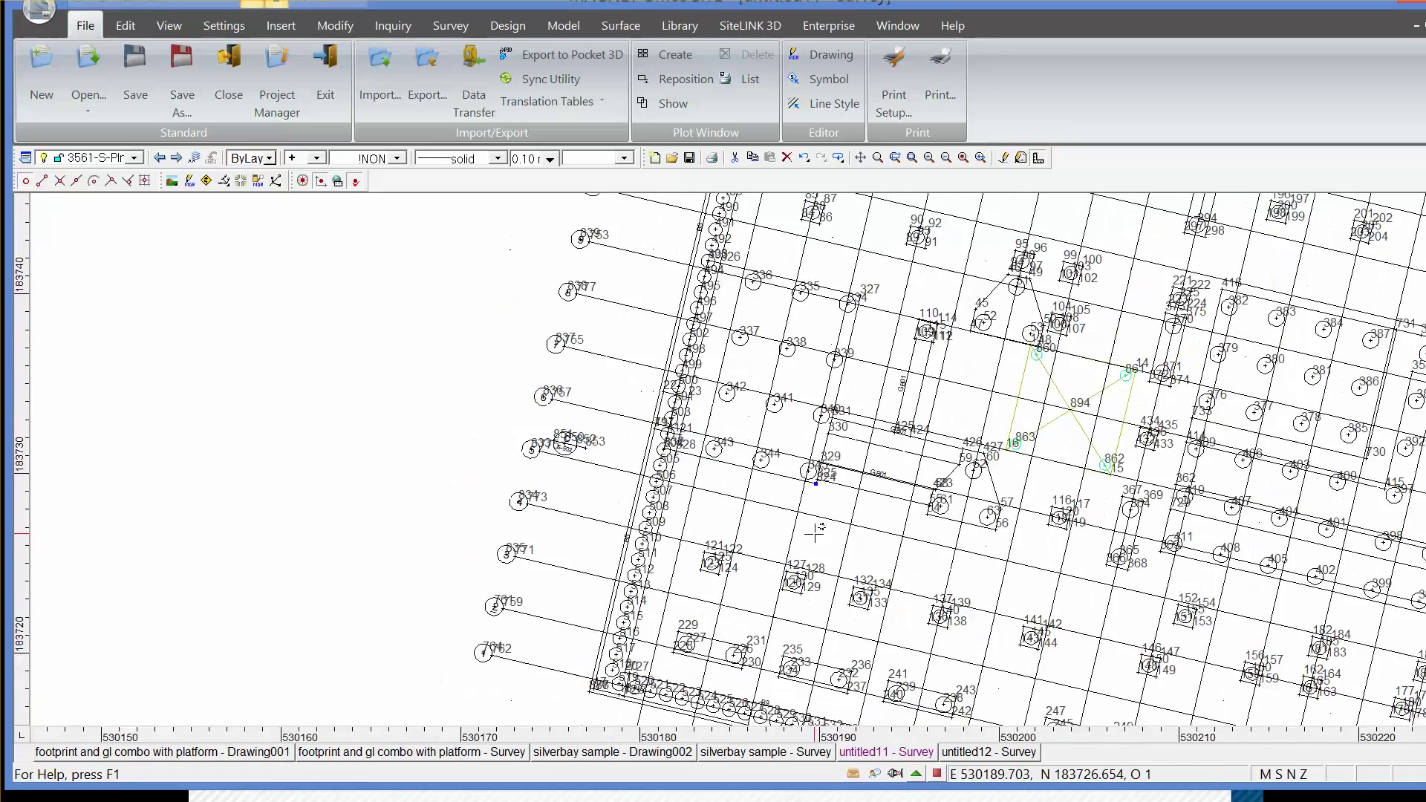
scroll(698, 562, "up", 1)
scroll(698, 562, "down", 3)
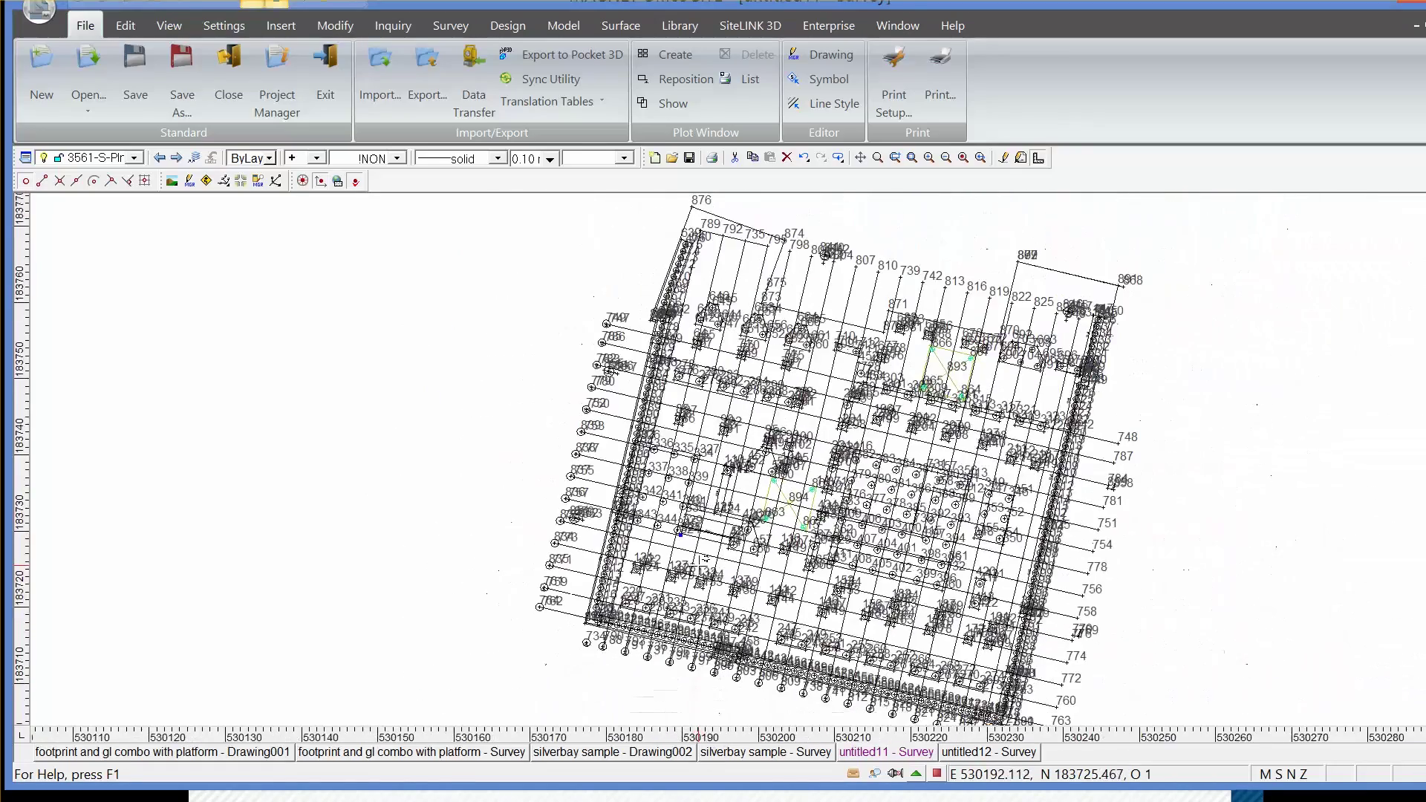
scroll(706, 548, "up", 1)
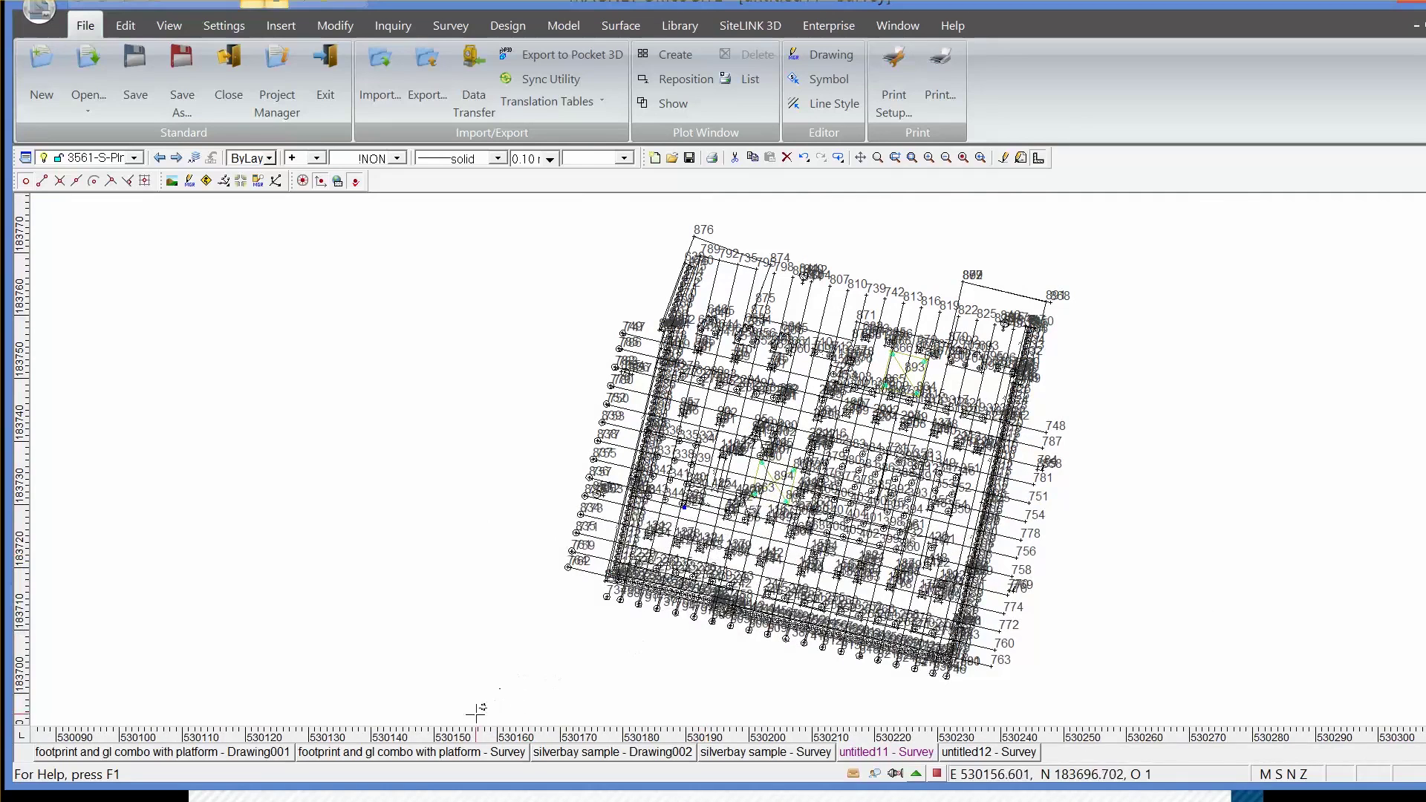
Select the entire pile grid and export it as a Magnet Field job named pile grid1, previewing its lines before confirming
mouse_move(475, 712)
left_mouse_down()
mouse_move(741, 500)
mouse_move(1192, 214)
left_mouse_up()
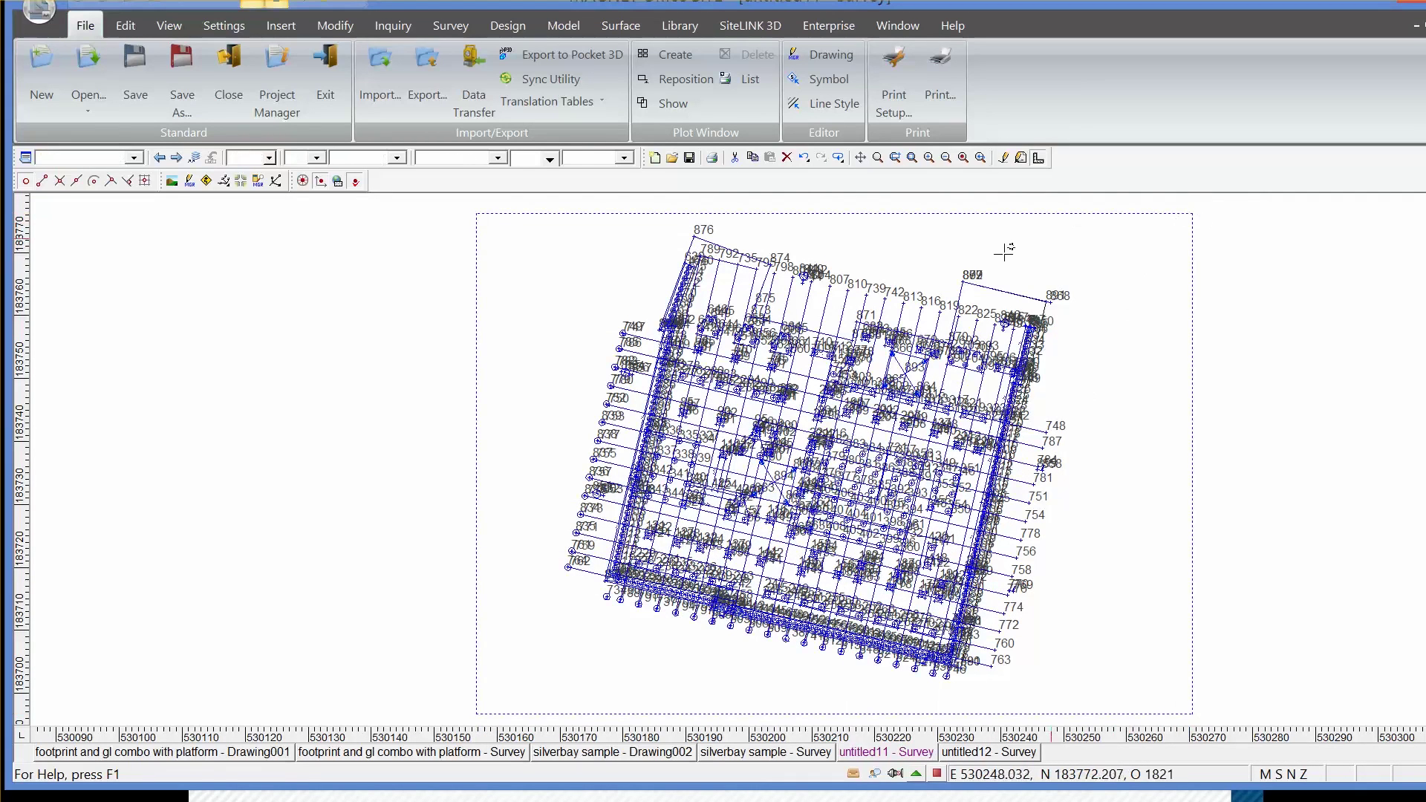
left_click(411, 63)
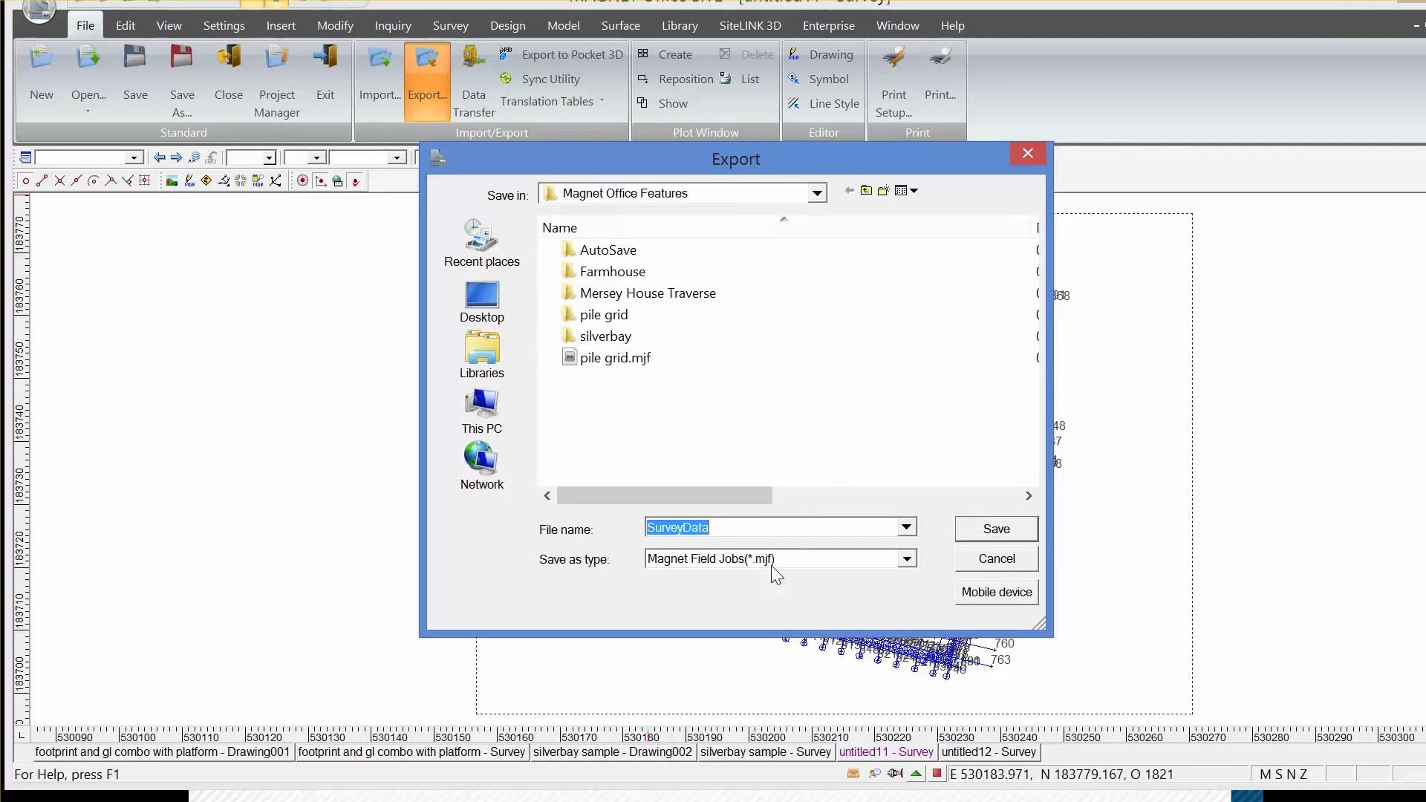
double_click(706, 526)
type("pi")
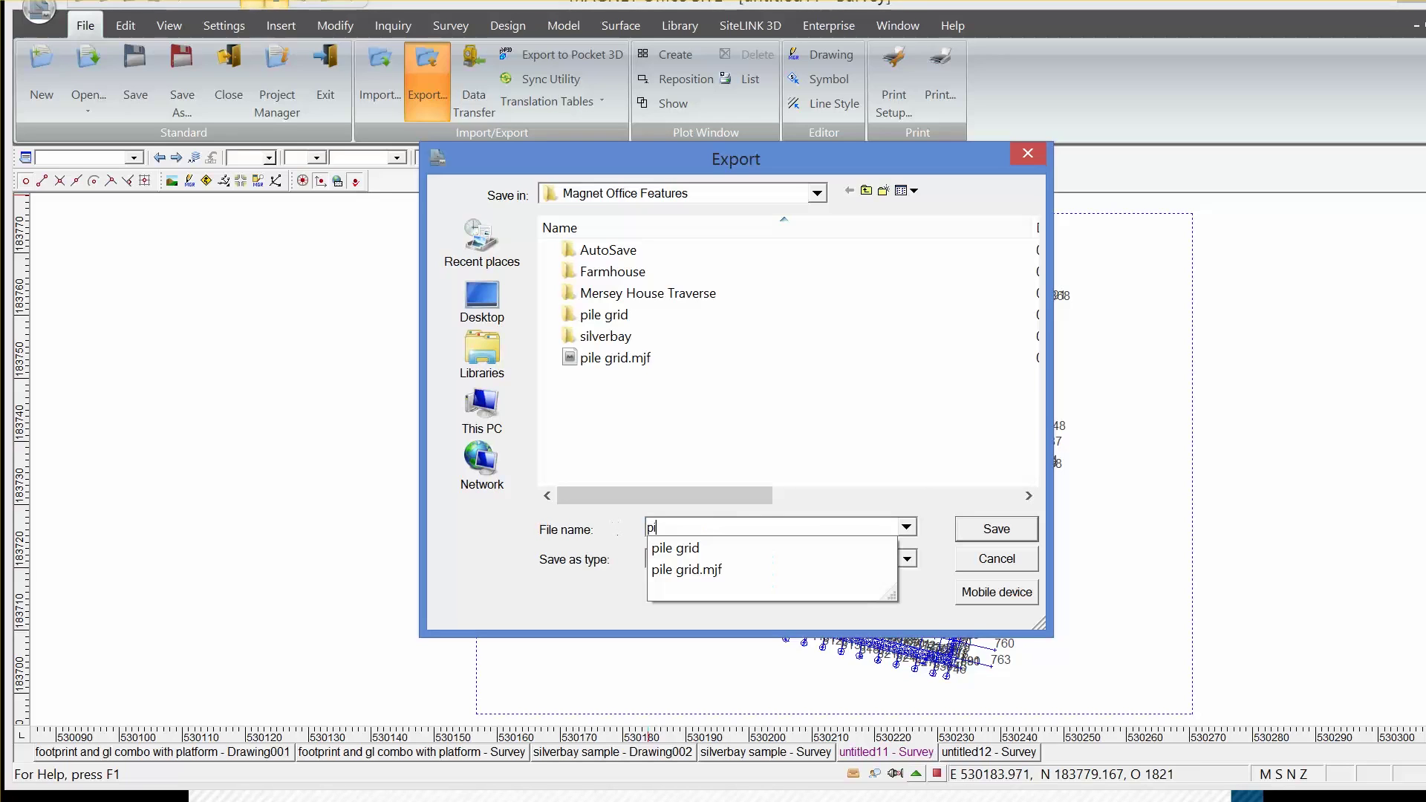
type("le grid1")
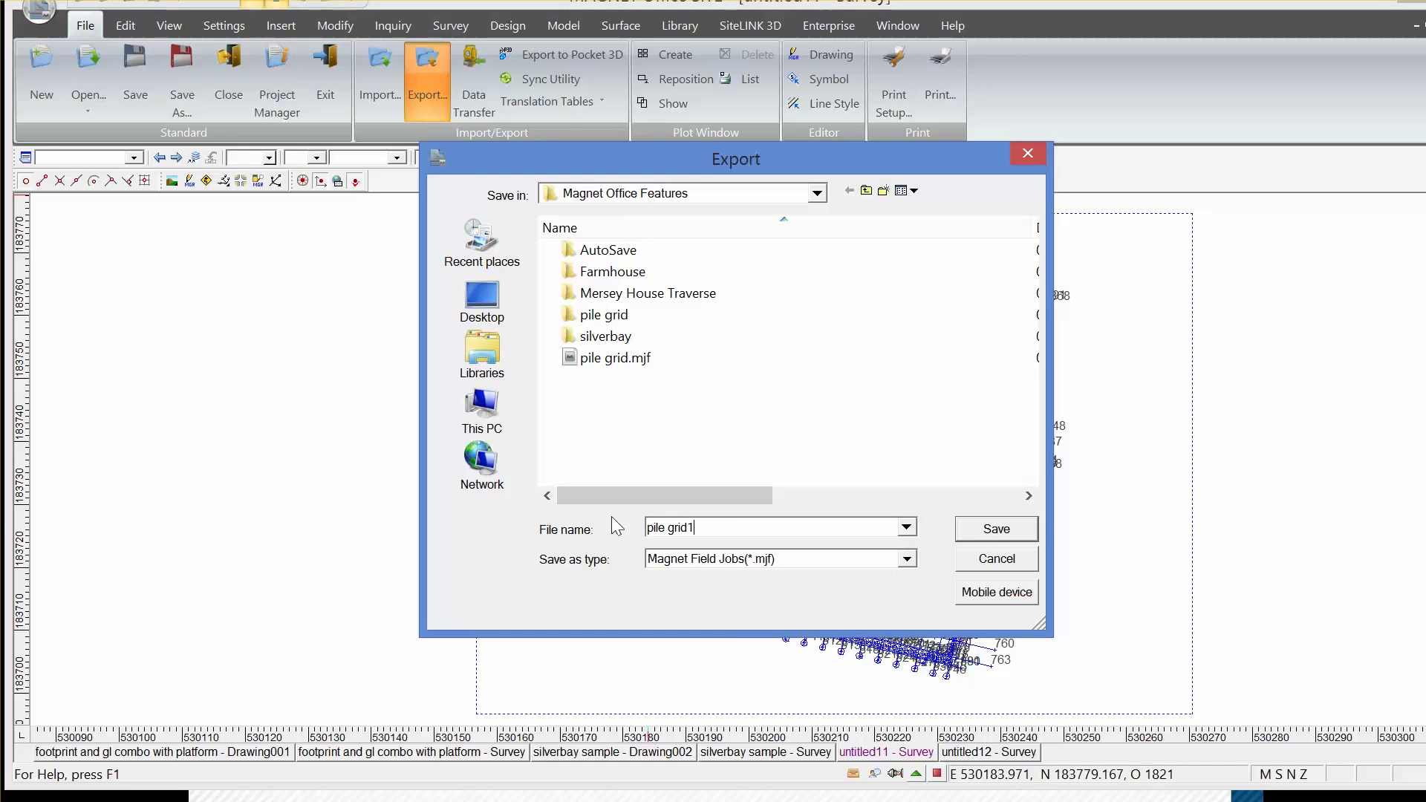
left_click(977, 531)
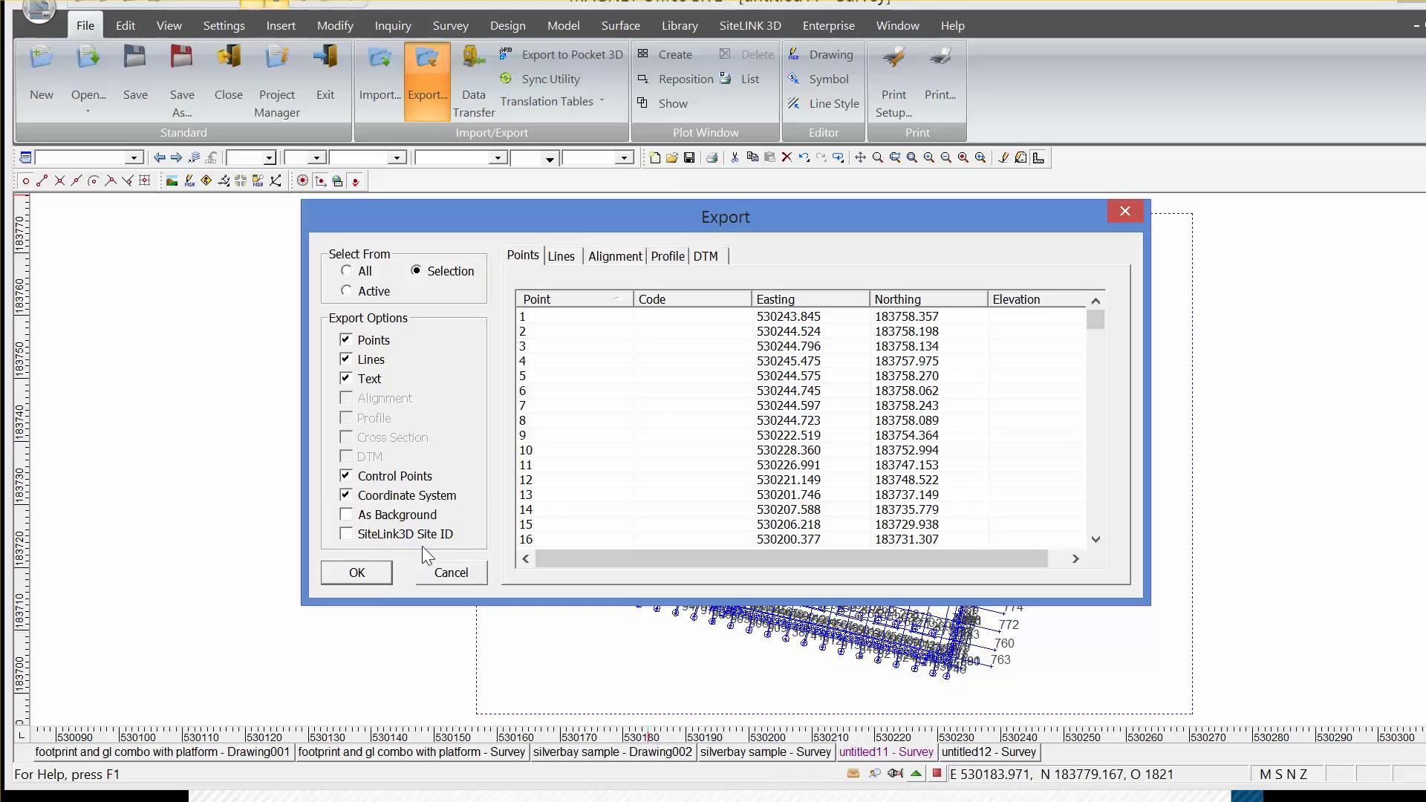
left_click(560, 256)
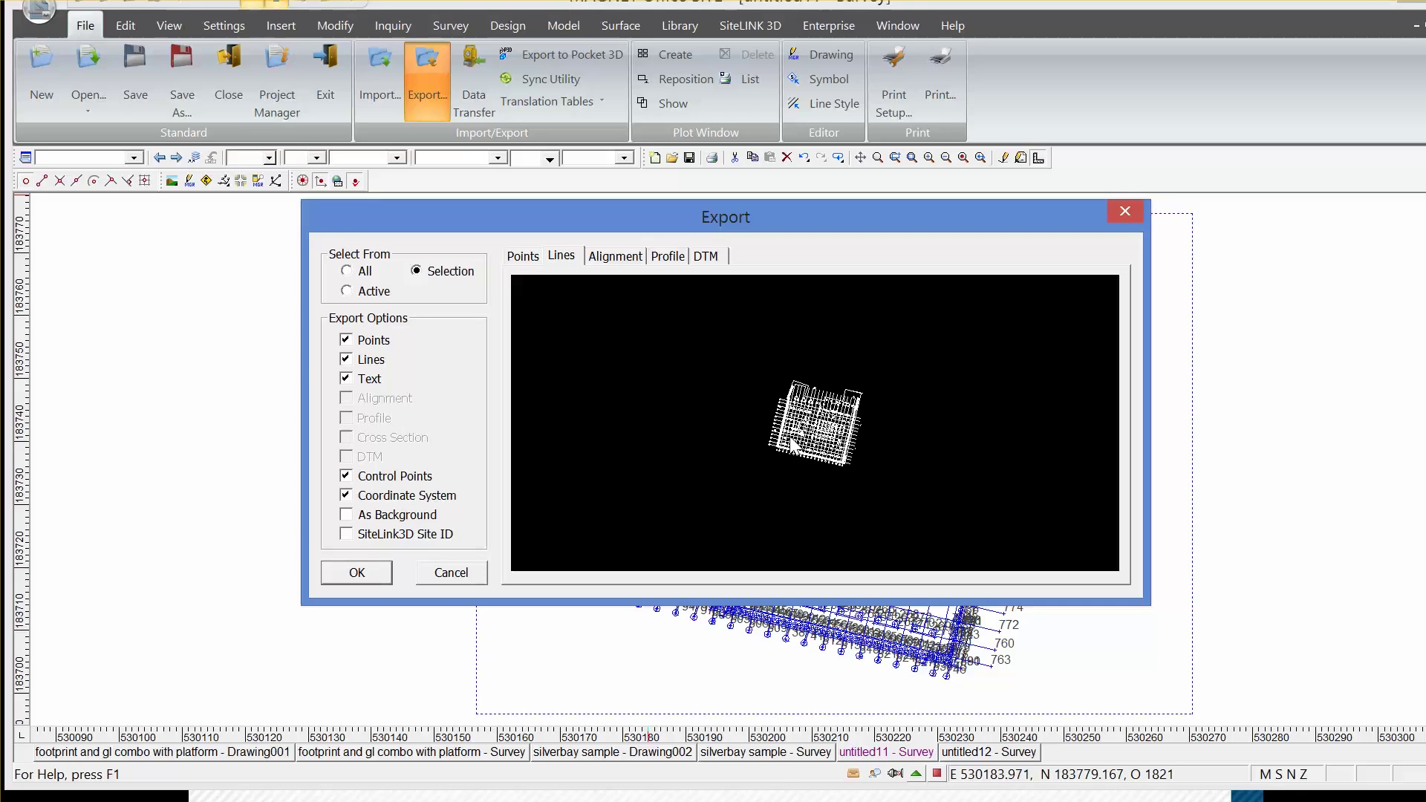
left_click(357, 573)
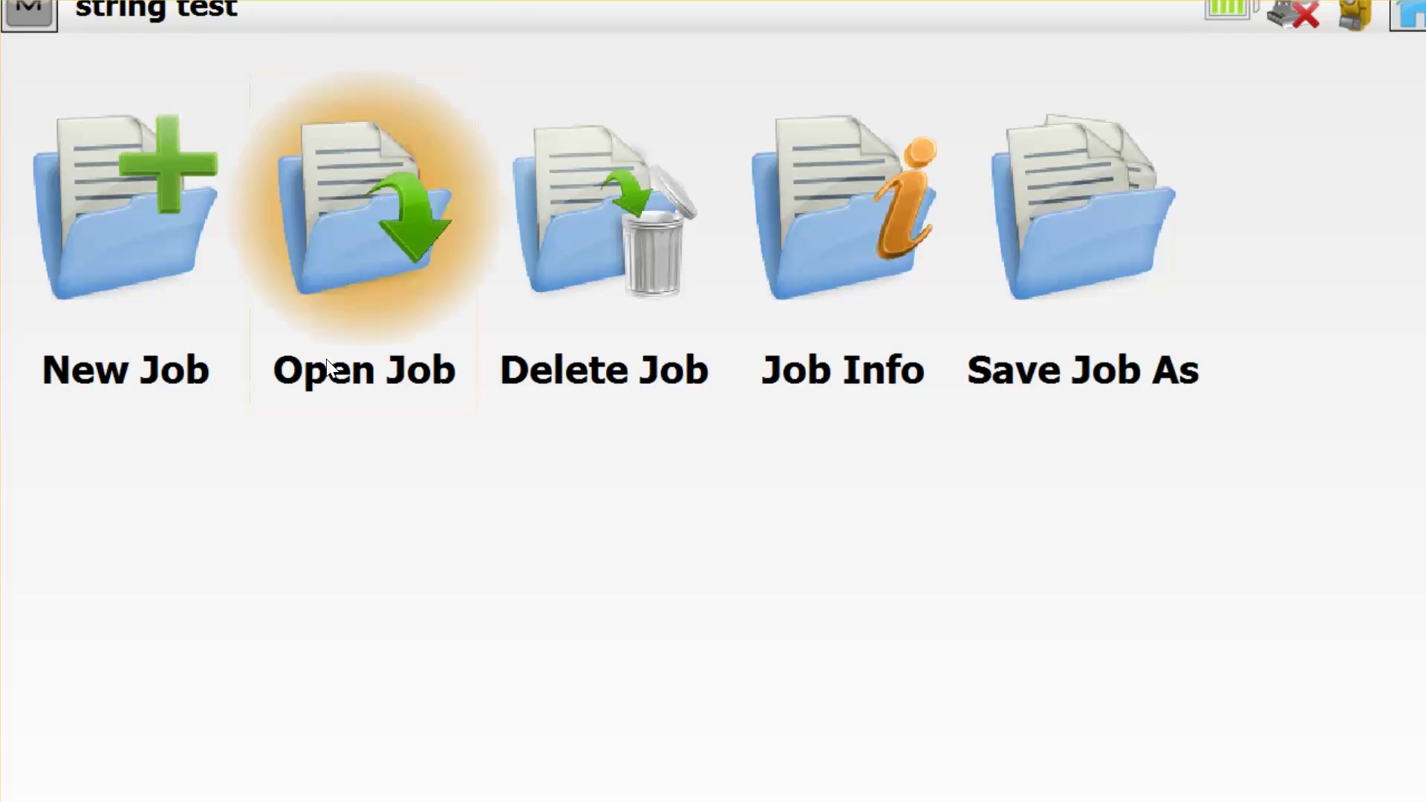
Open the pile grid job in Magnet Field and inspect its numbered piles and grid lines close up on the map
left_click(326, 358)
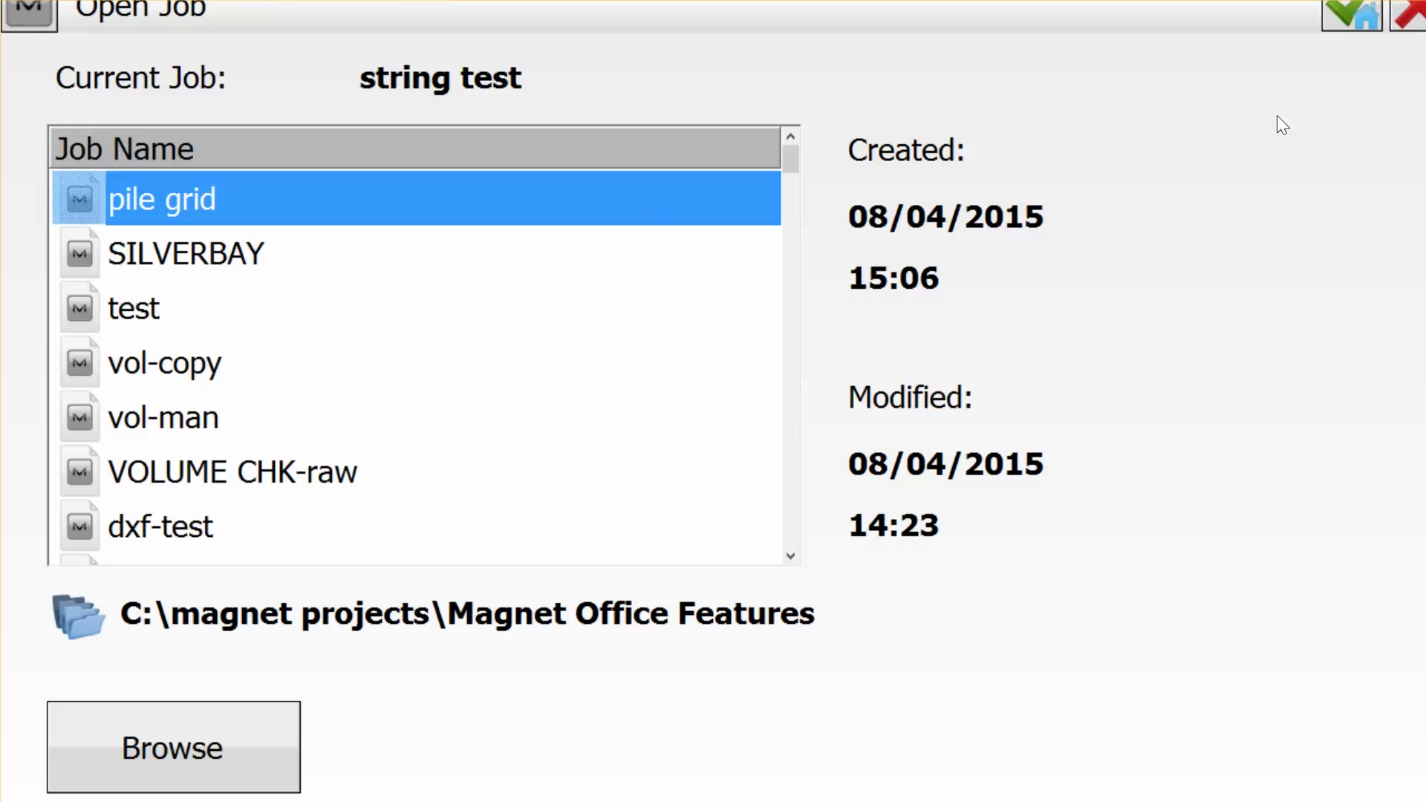
left_click(1359, 19)
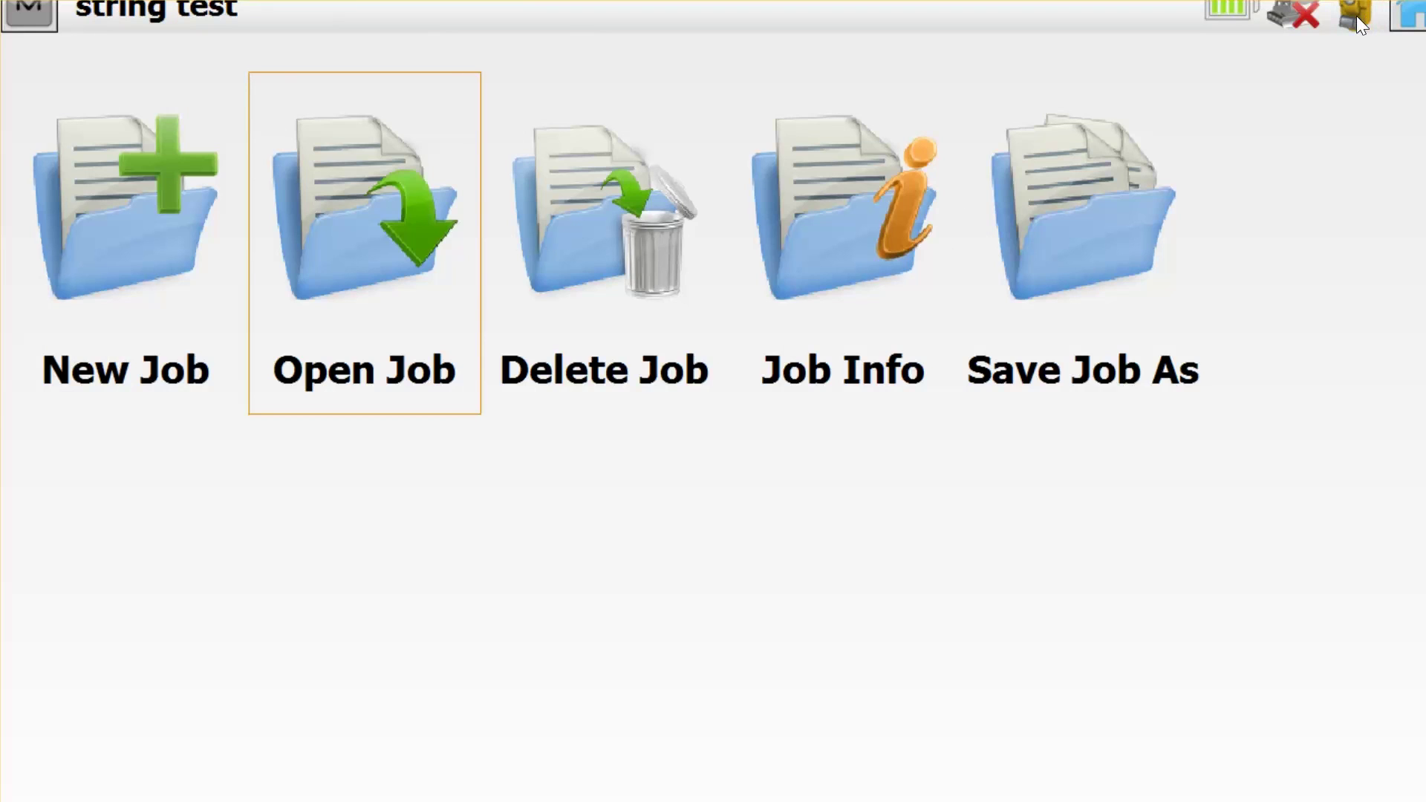
left_click(762, 715)
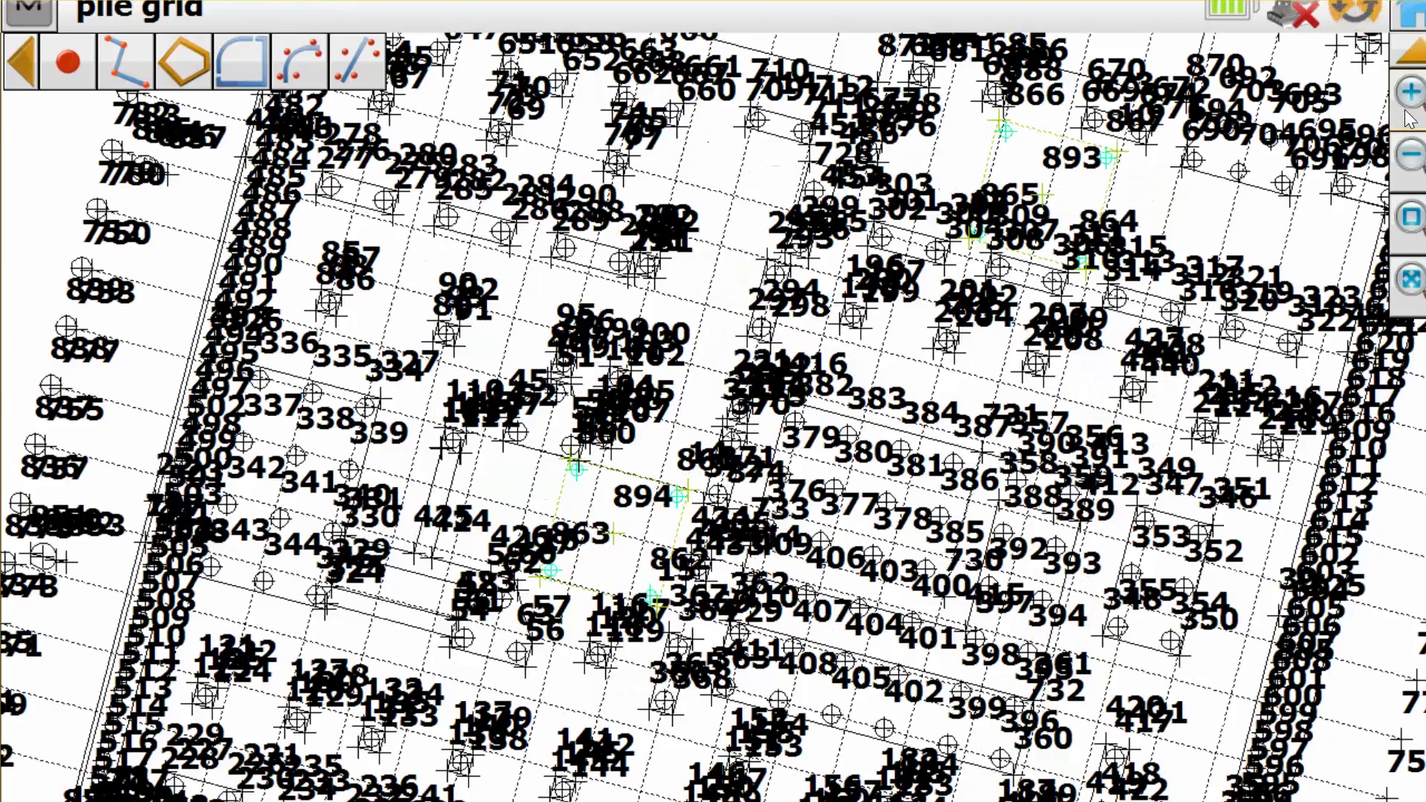
left_click(1408, 112)
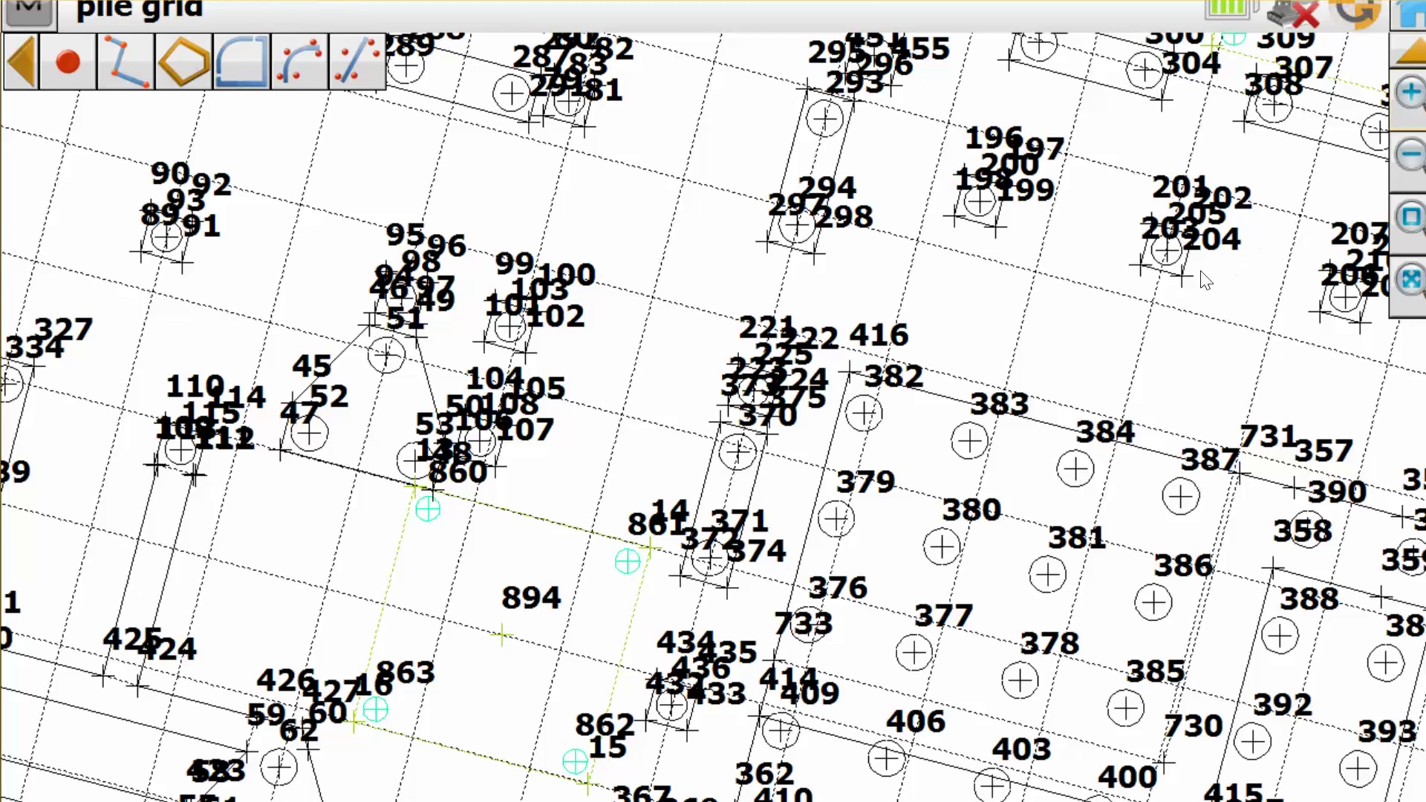
left_click(1414, 101)
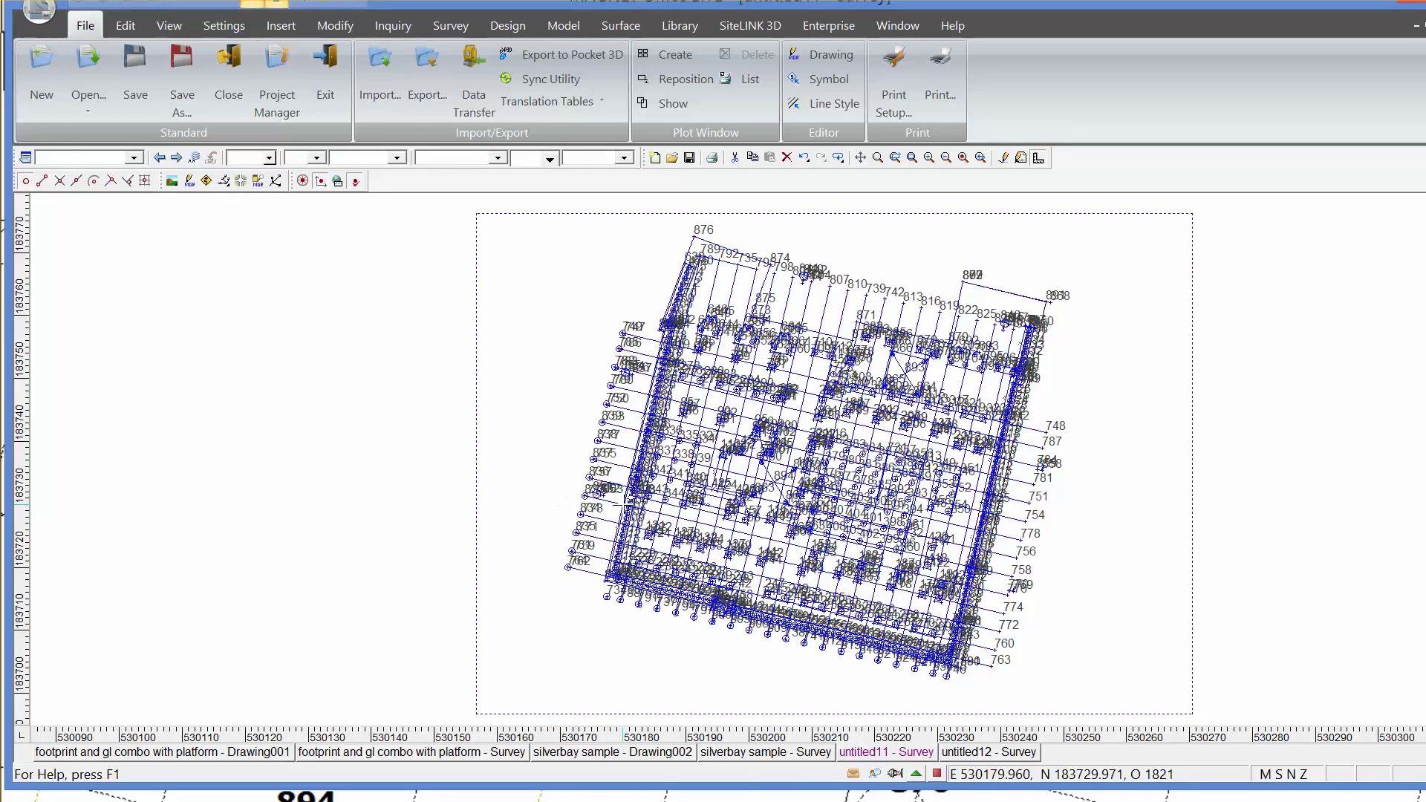
Switch to MAGNET Office and output the selected pile grid to Google Earth, including points, linework, mesh, text and contours, using the map projection
mouse_move(631, 502)
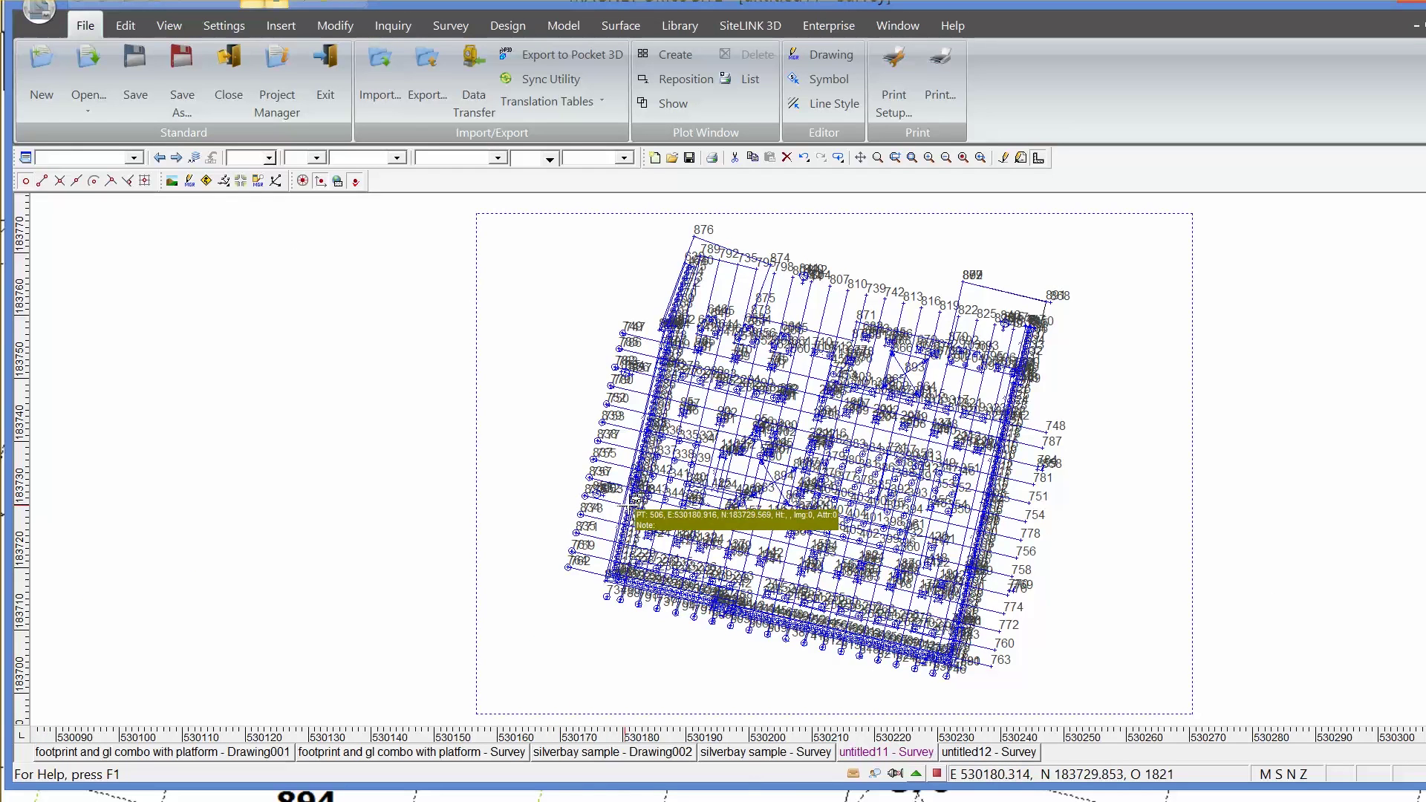
scroll(633, 499, "down", 1)
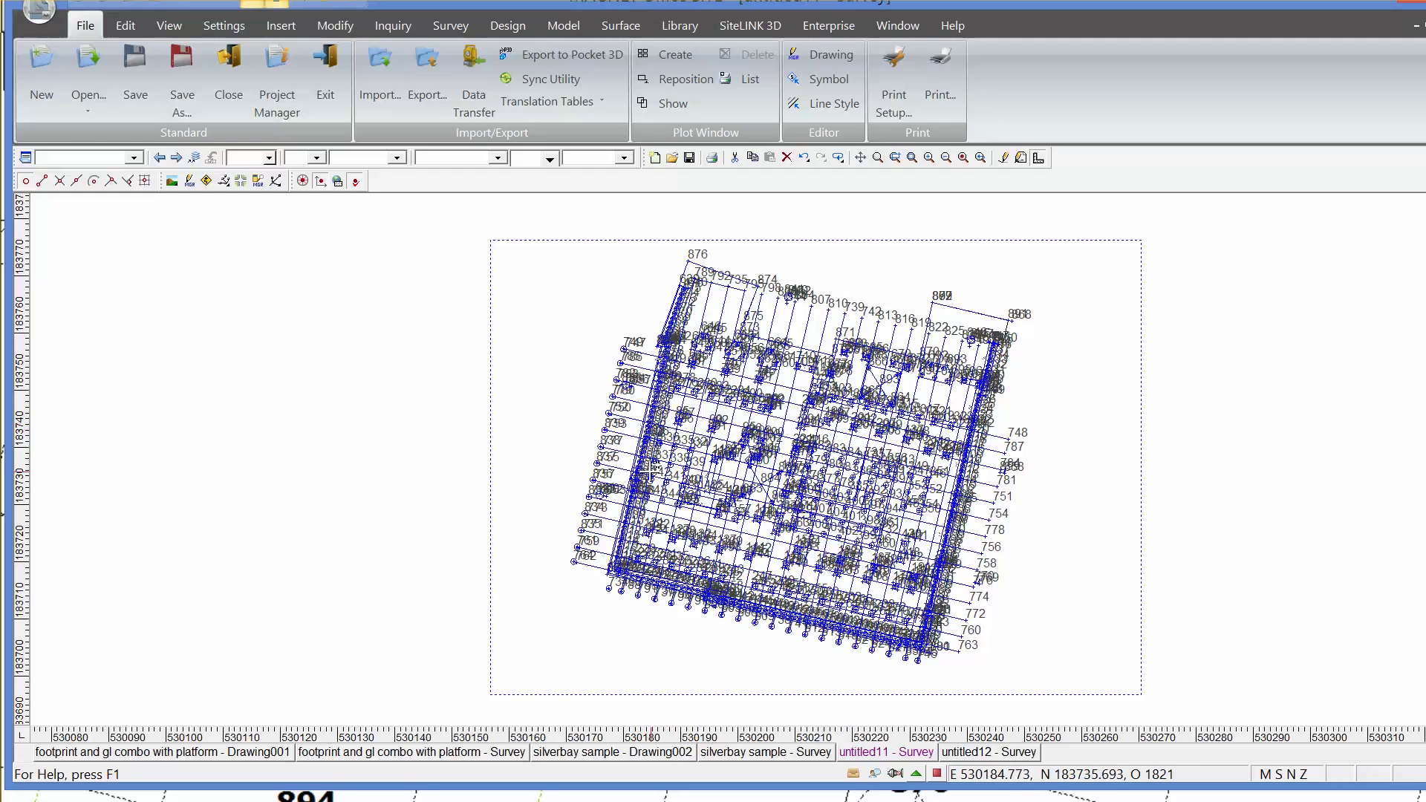
mouse_move(650, 470)
left_click(169, 25)
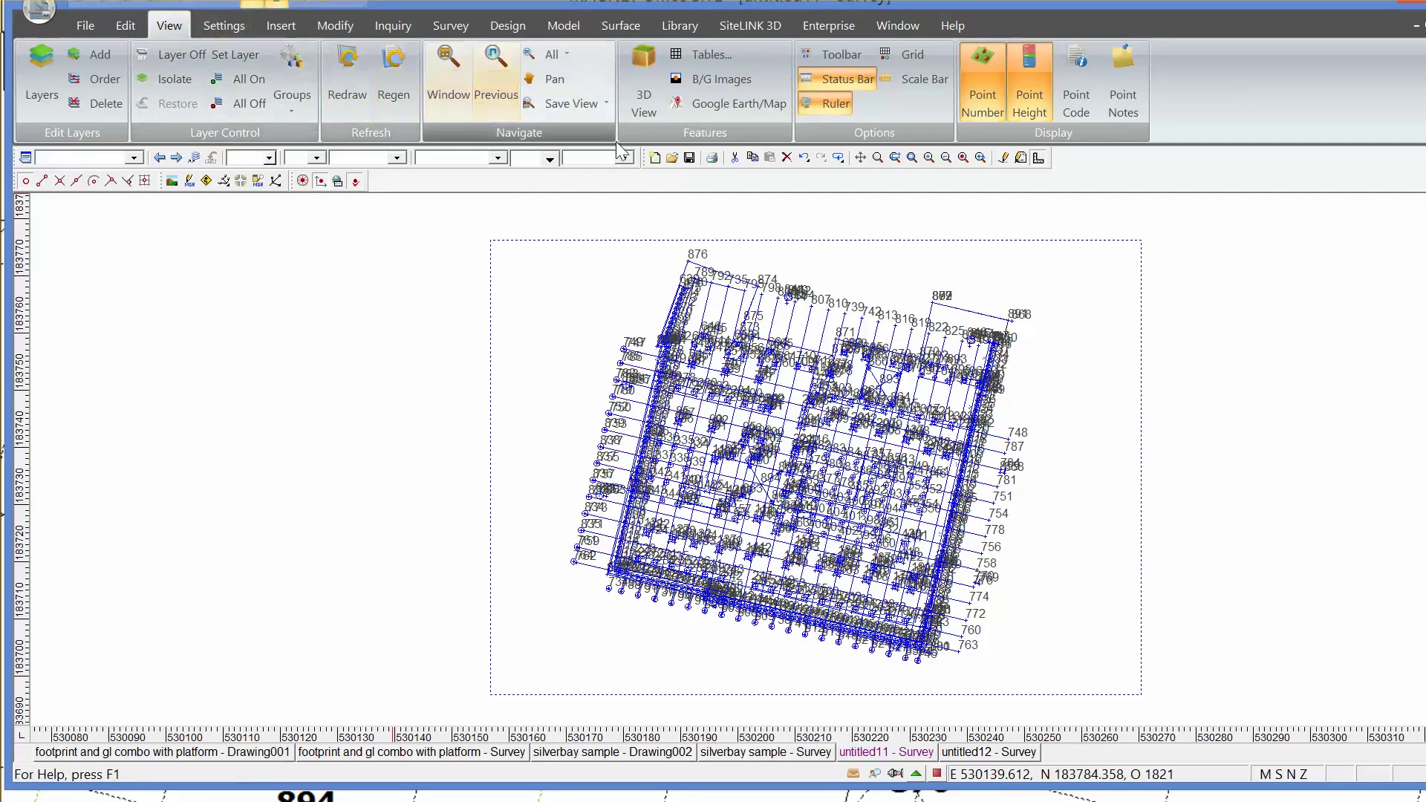
left_click(714, 104)
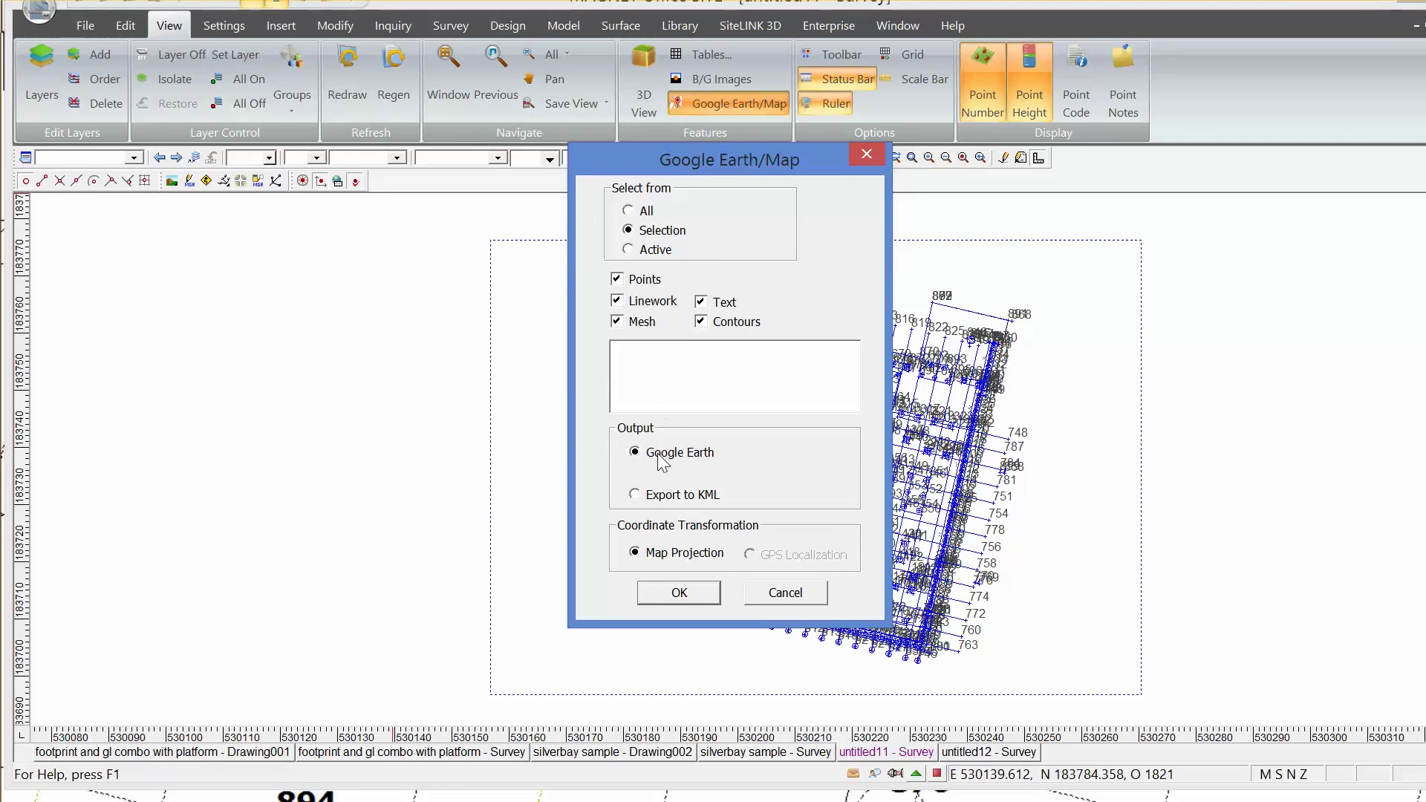
left_click(674, 594)
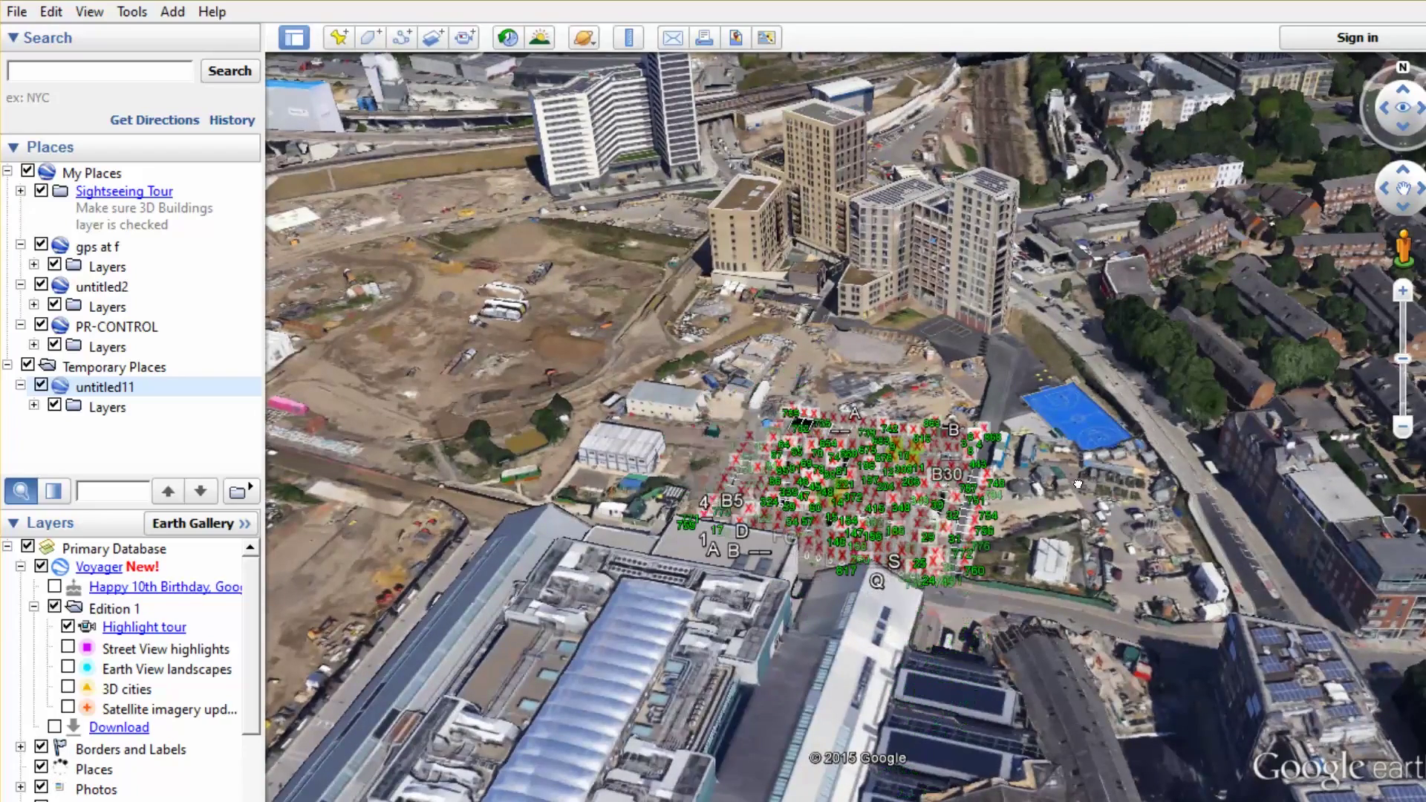
Examine the pile layout over the aerial imagery in Google Earth and check the layer and coordinates of point 807
scroll(918, 488, "up", 3)
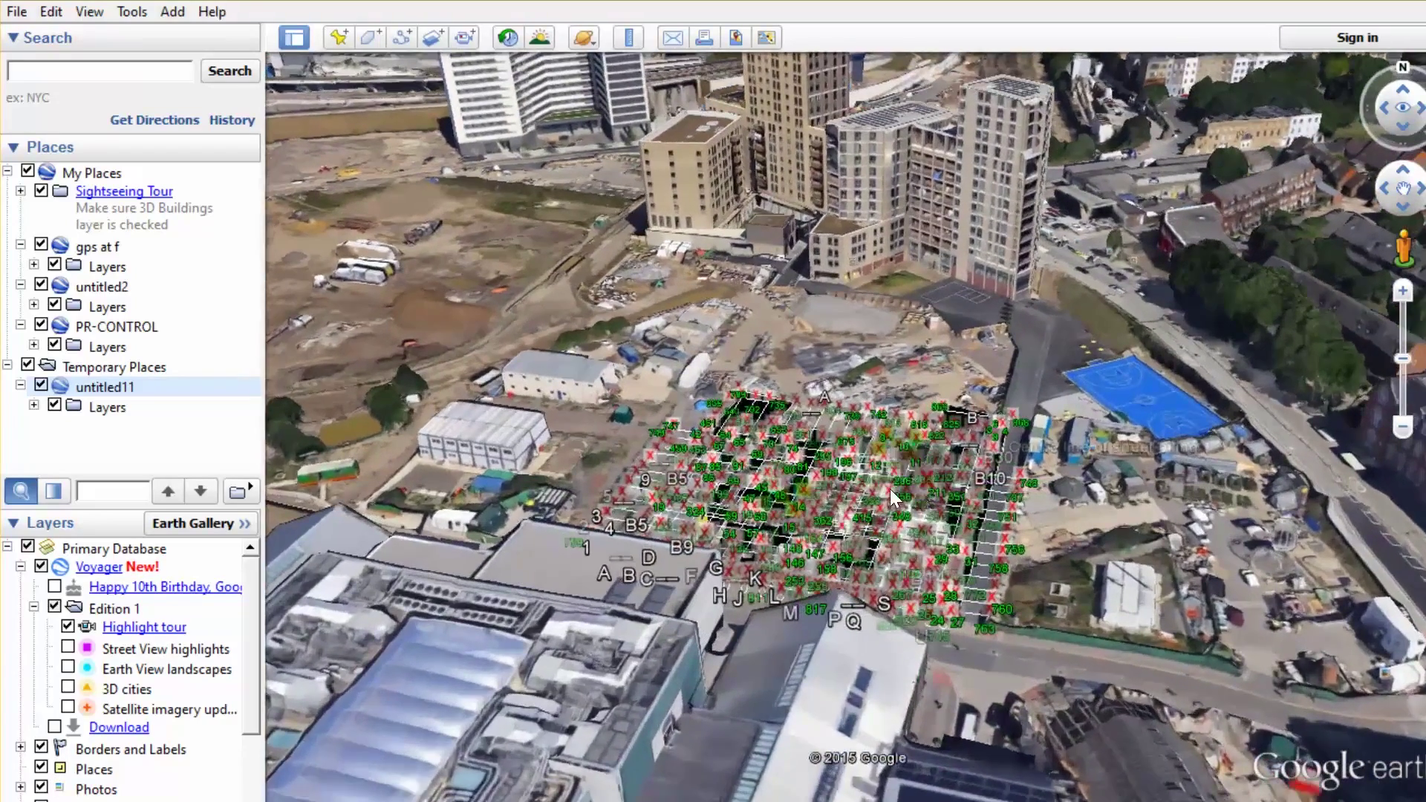
scroll(889, 488, "up", 3)
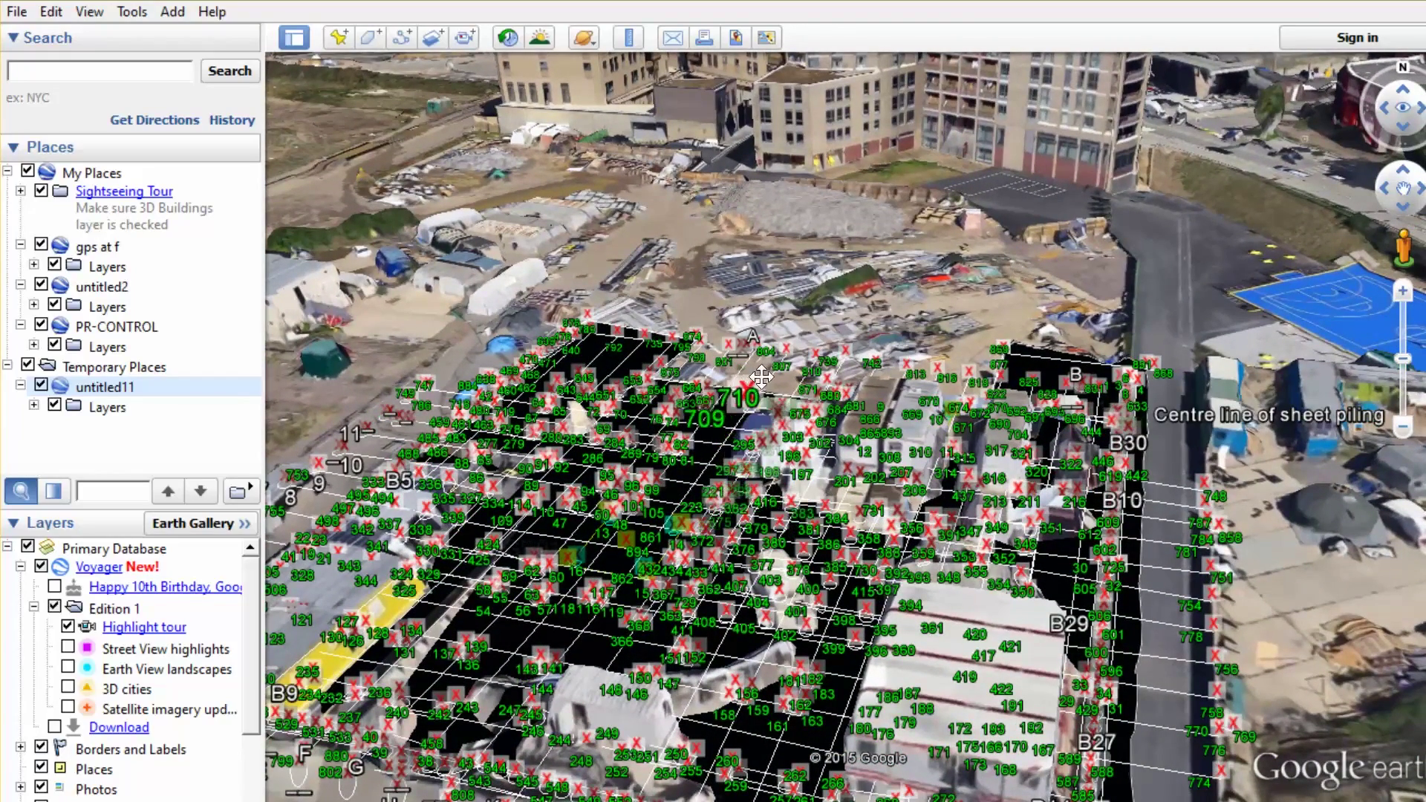
left_click(785, 347)
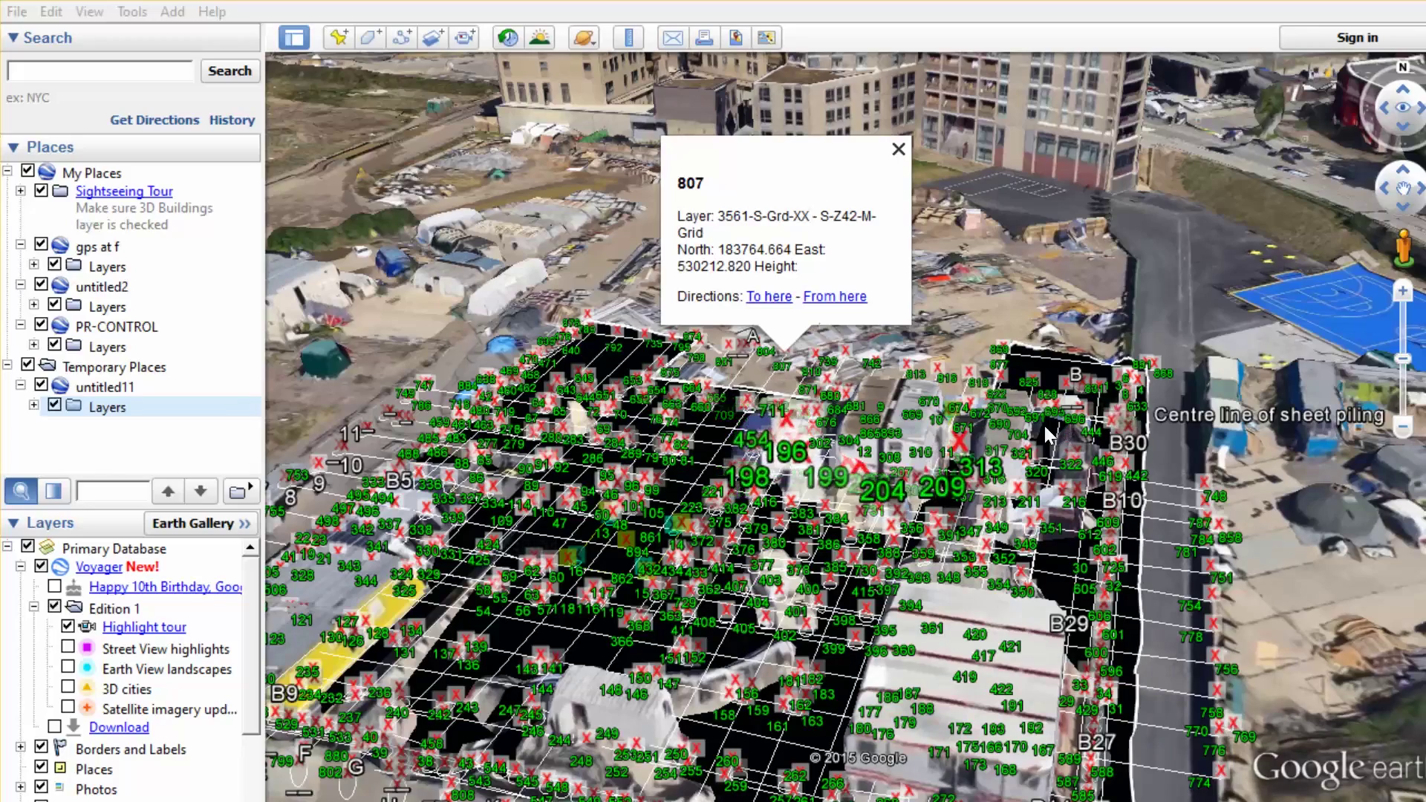
scroll(1068, 426, "down", 2)
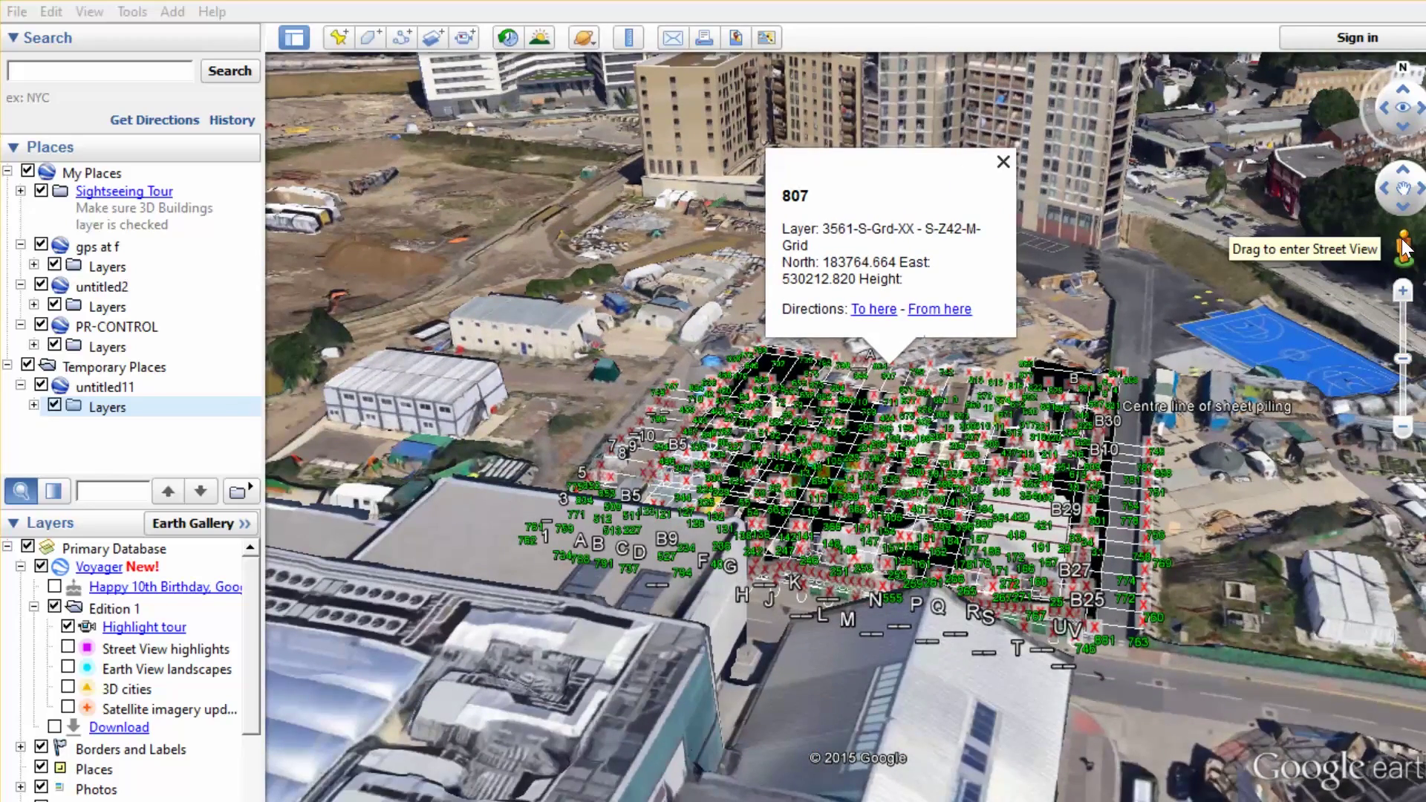
Look at the pile layout in Street View from Handyside St, and return to the aerial view
left_click_drag(1402, 239, 1150, 559)
left_click_drag(1114, 634, 1112, 654)
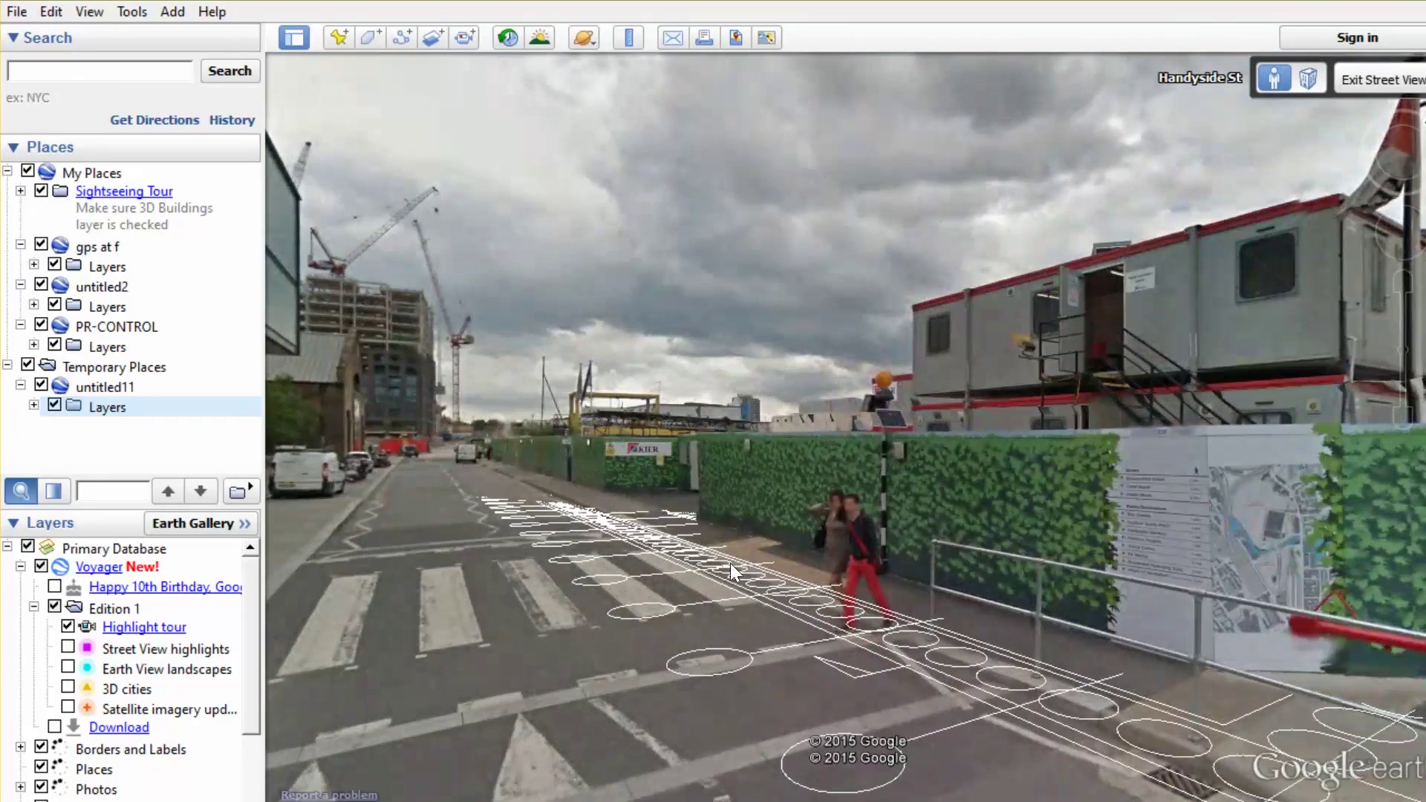
left_click_drag(960, 542, 1137, 434)
left_click(1361, 83)
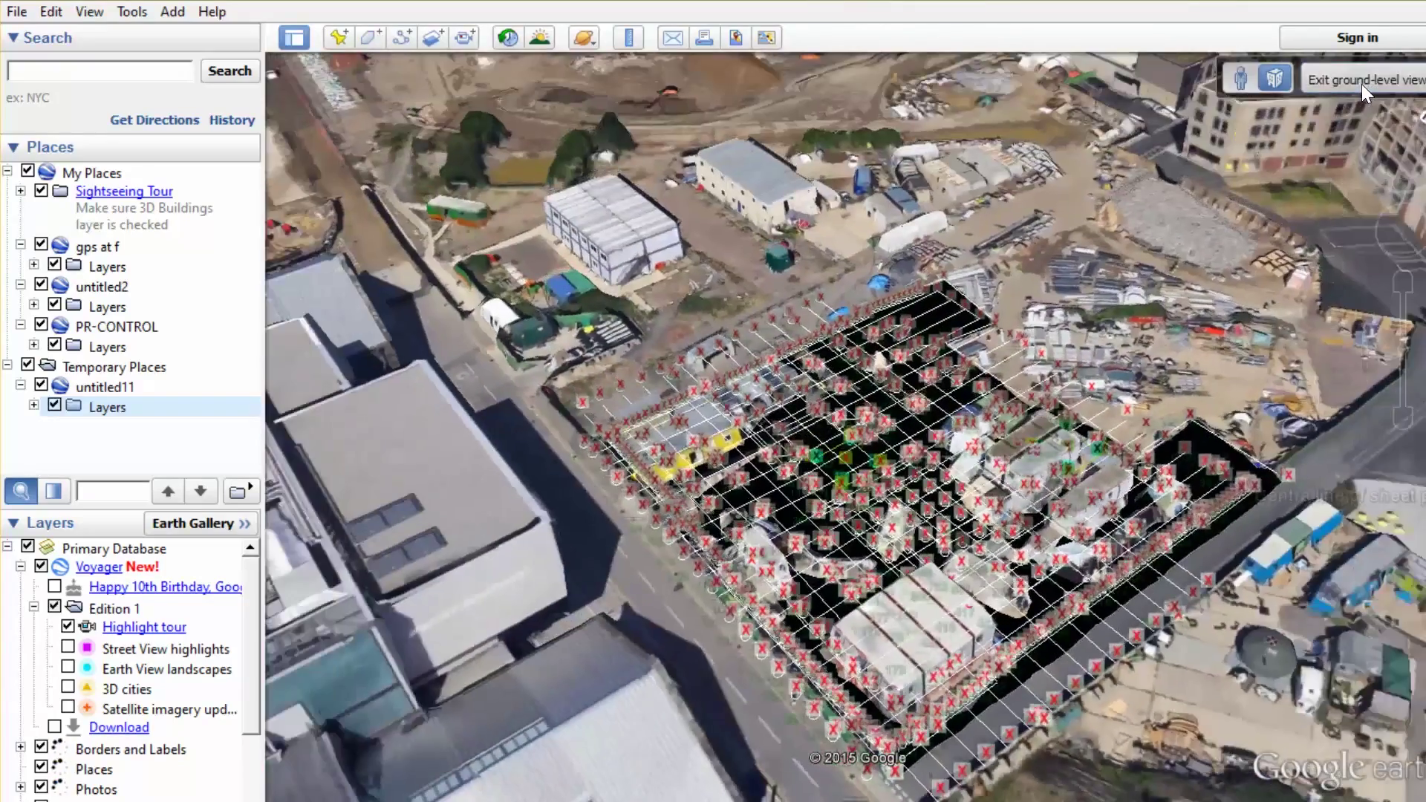
left_click(1361, 83)
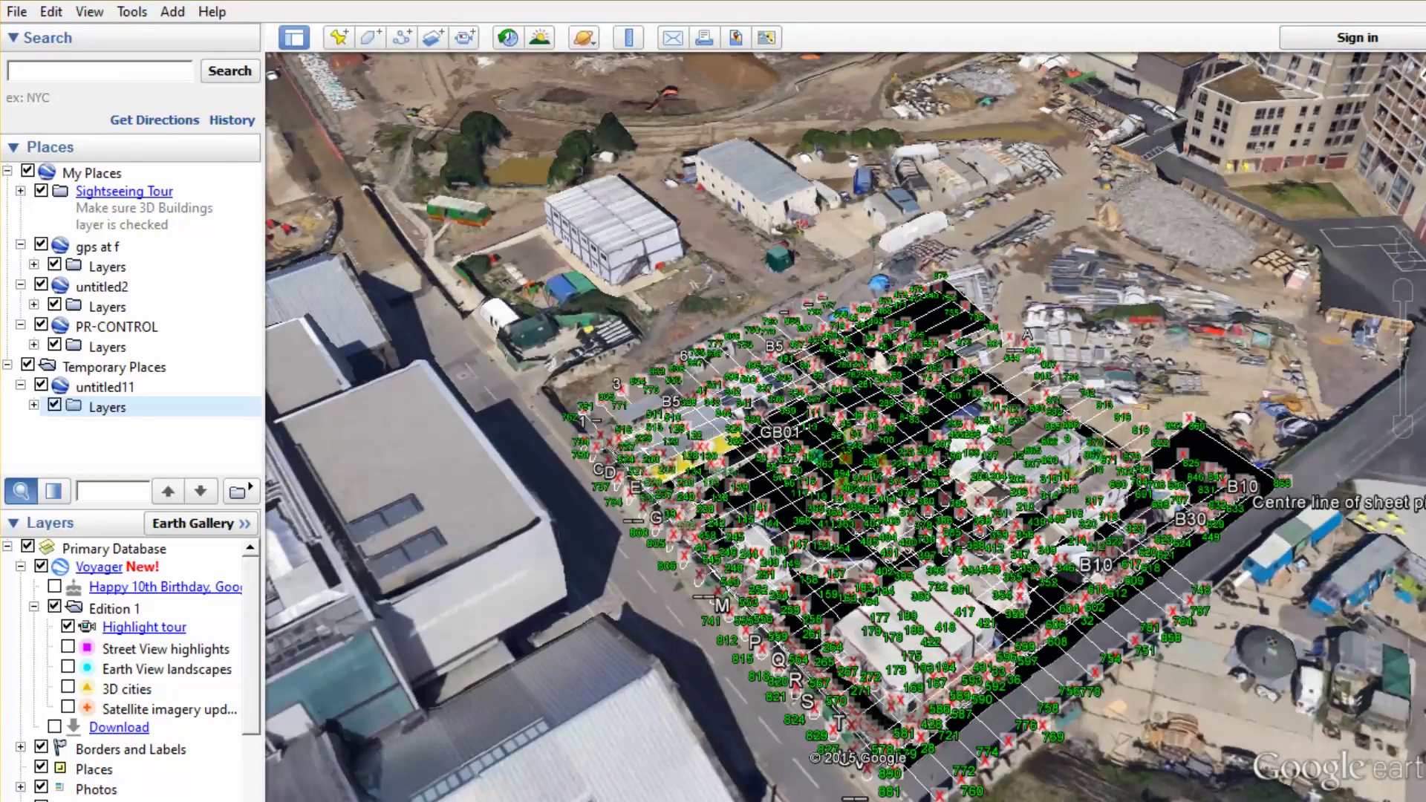
Close Google Earth
key("alt+F4")
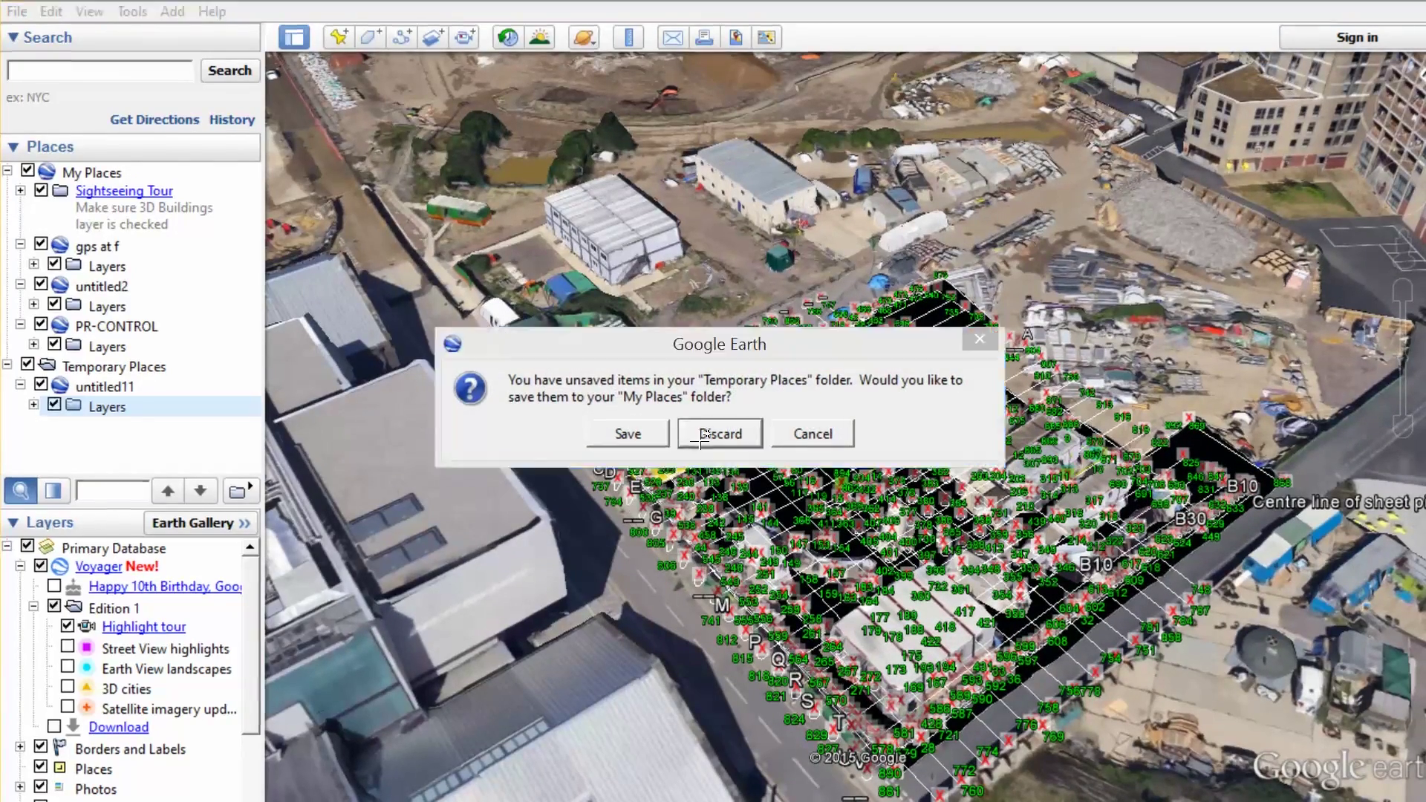